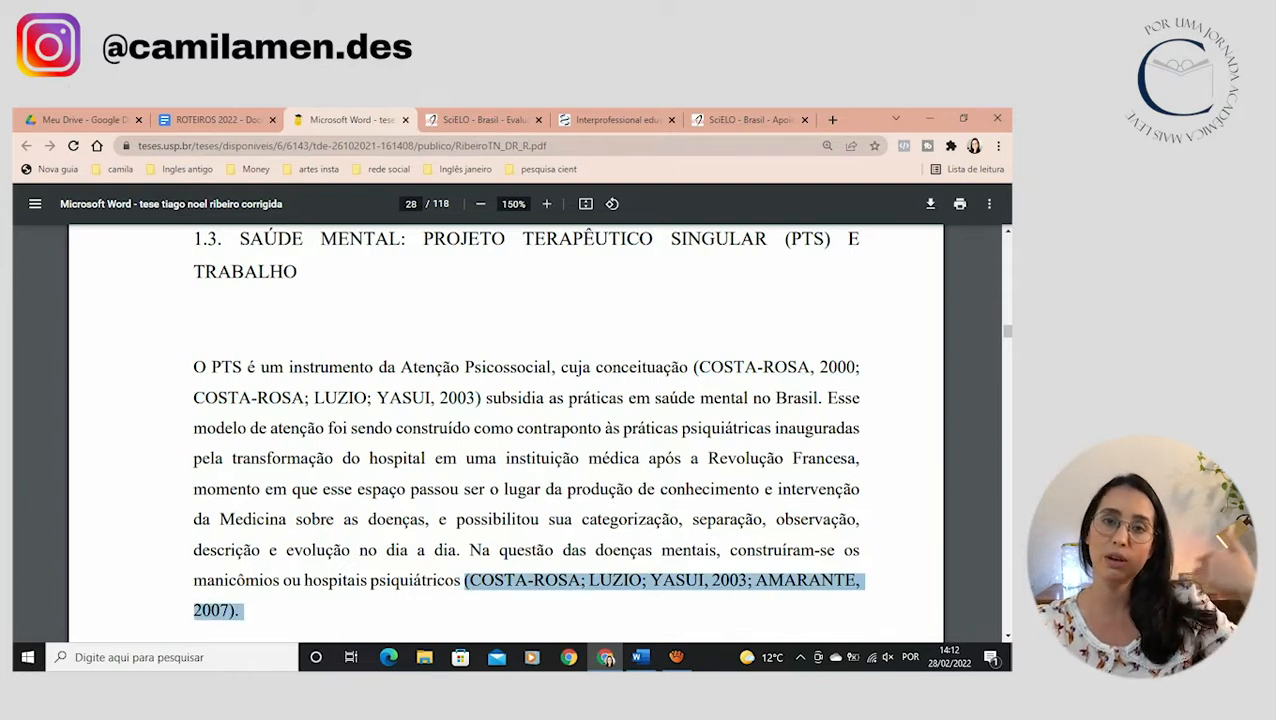
Highlight the author-date citations in section 1.3 of the thesis and the paraphrased study description opening page 31.
{"action": "left_click_drag", "start_coordinate": [470, 580], "coordinate": [238, 611]}
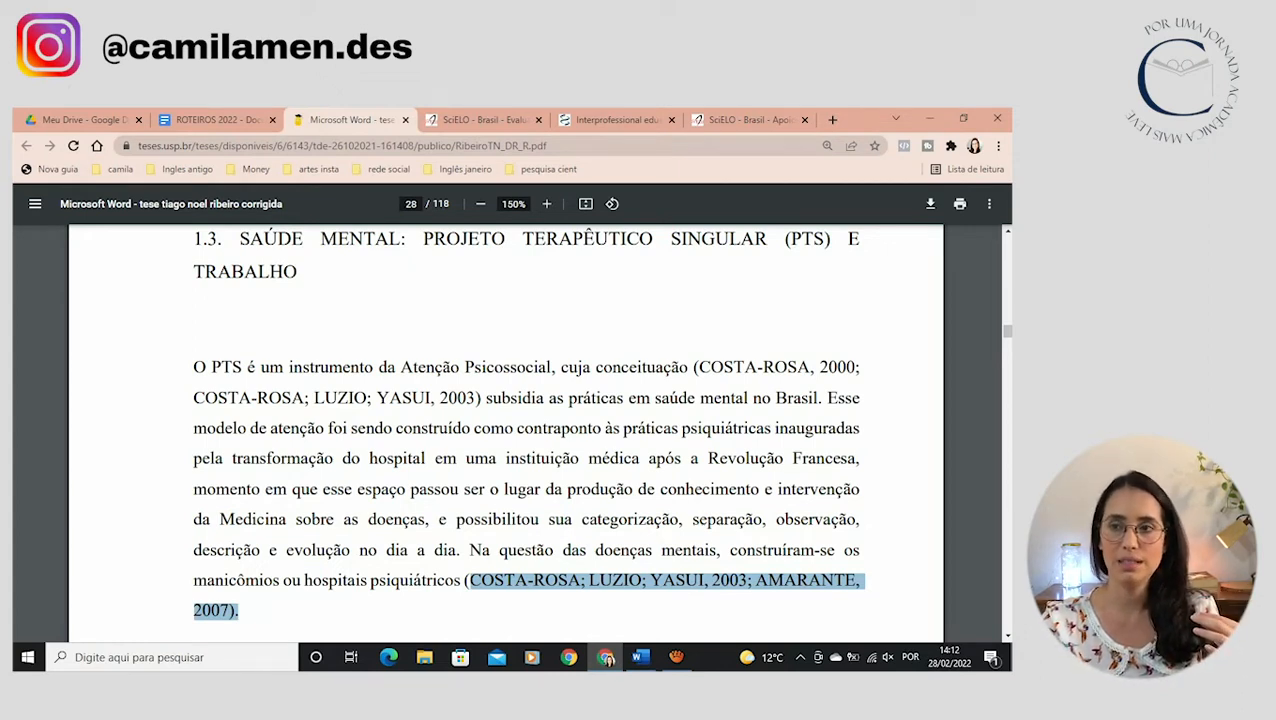
{"action": "left_click_drag", "start_coordinate": [193, 367], "coordinate": [480, 398]}
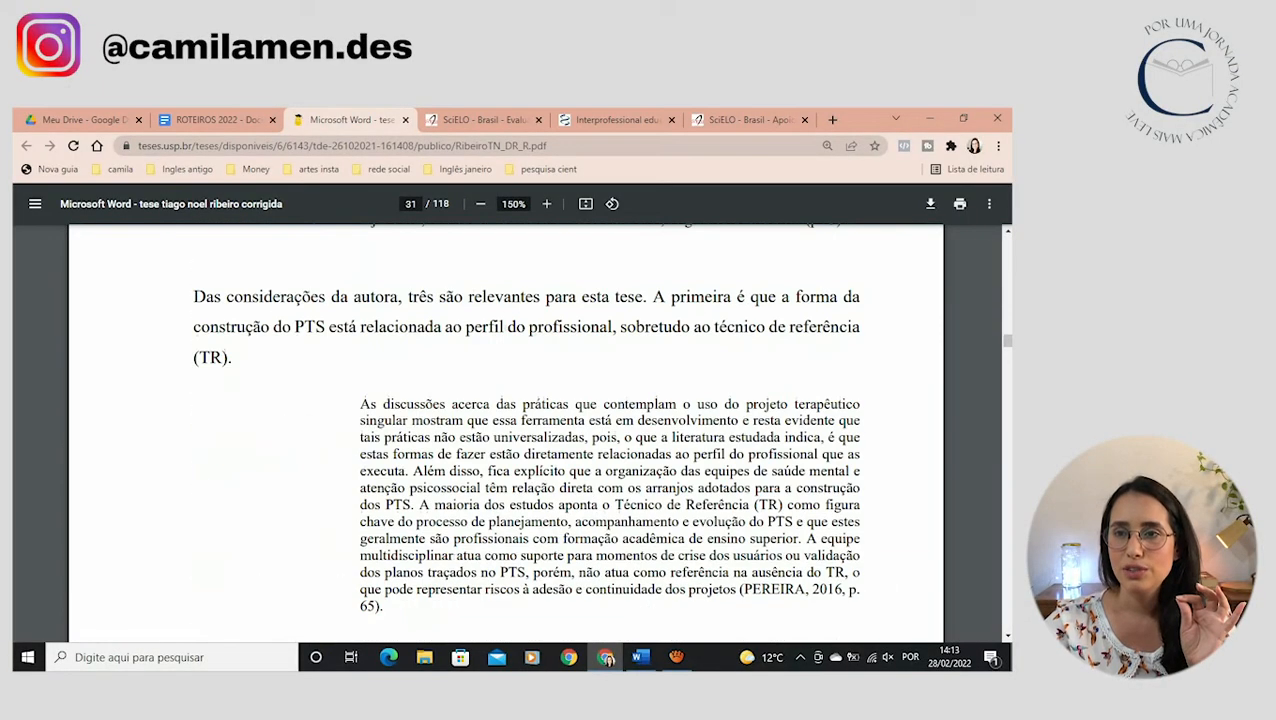
{"action": "scroll", "coordinate": [505, 430], "scroll_direction": "up", "scroll_amount": 10}
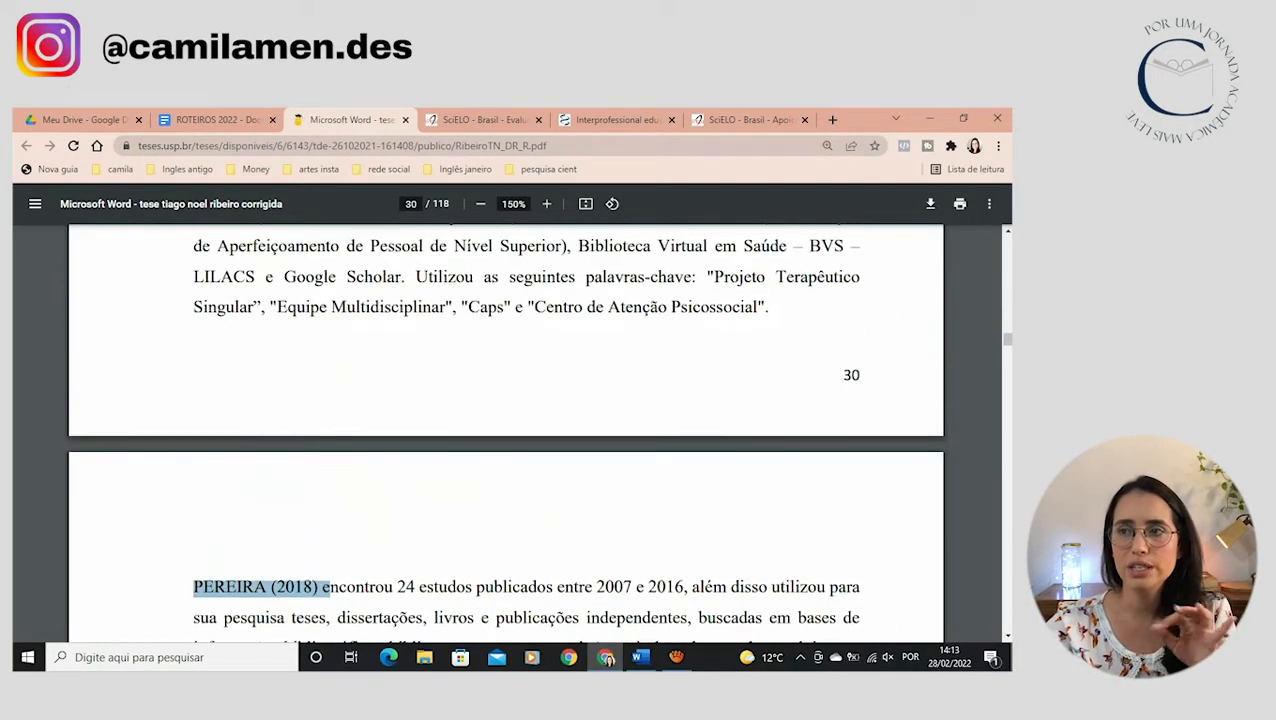
{"action": "scroll", "coordinate": [505, 430], "scroll_direction": "down", "scroll_amount": 3}
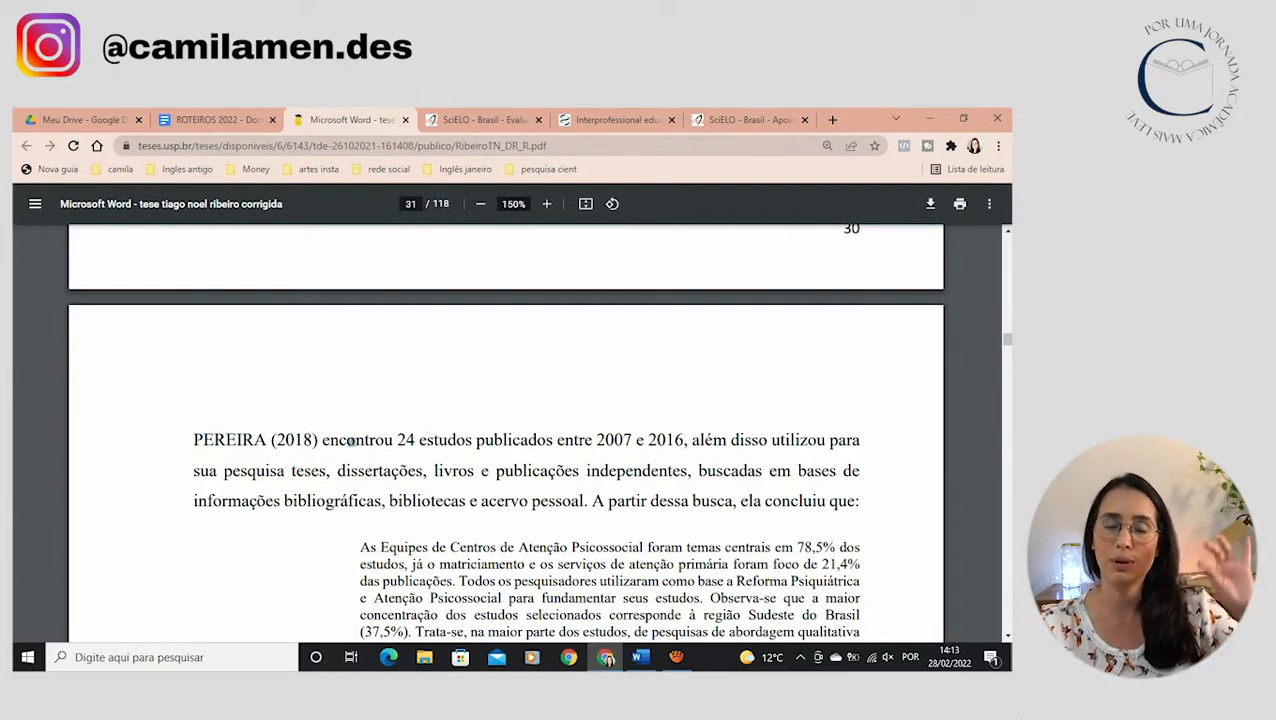
{"action": "left_click_drag", "start_coordinate": [340, 441], "coordinate": [605, 501]}
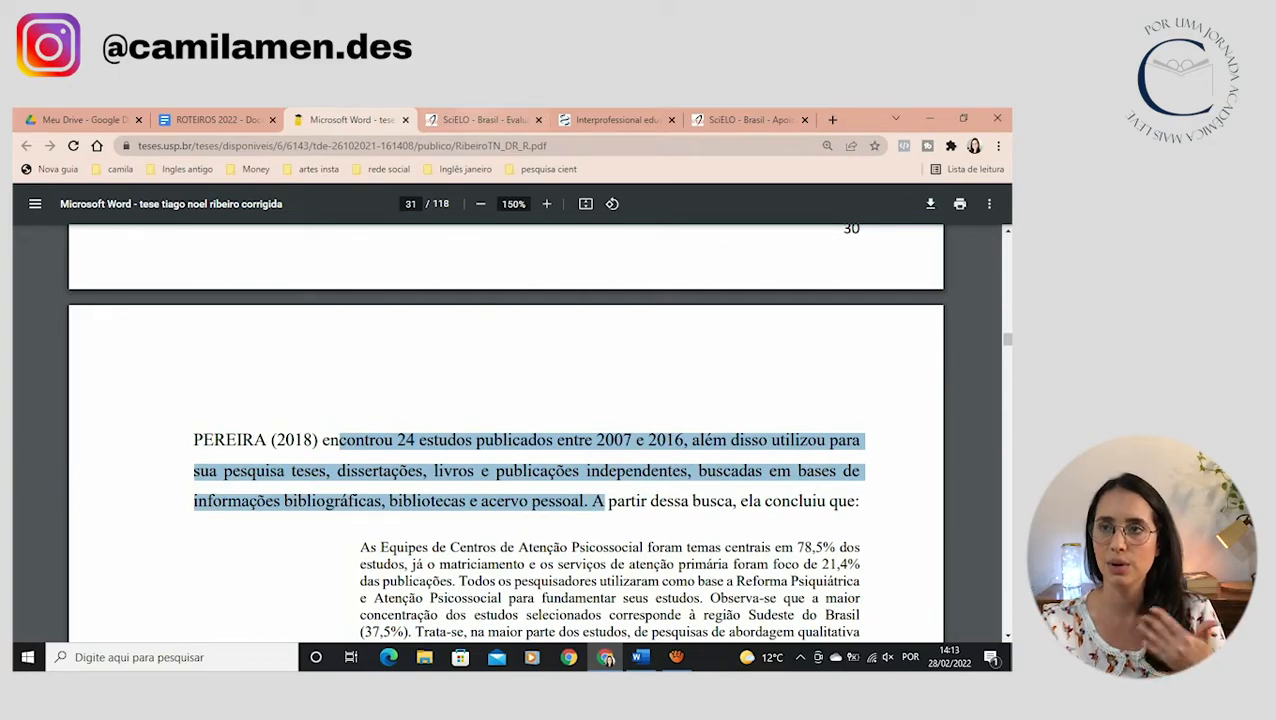
Switch to the SciELO eHEALS article and highlight numeric citations 1 and 3-4 in its introduction, previewing references 3 and 6.
{"action": "left_click", "coordinate": [480, 119]}
{"action": "scroll", "coordinate": [500, 420], "scroll_direction": "up", "scroll_amount": 10}
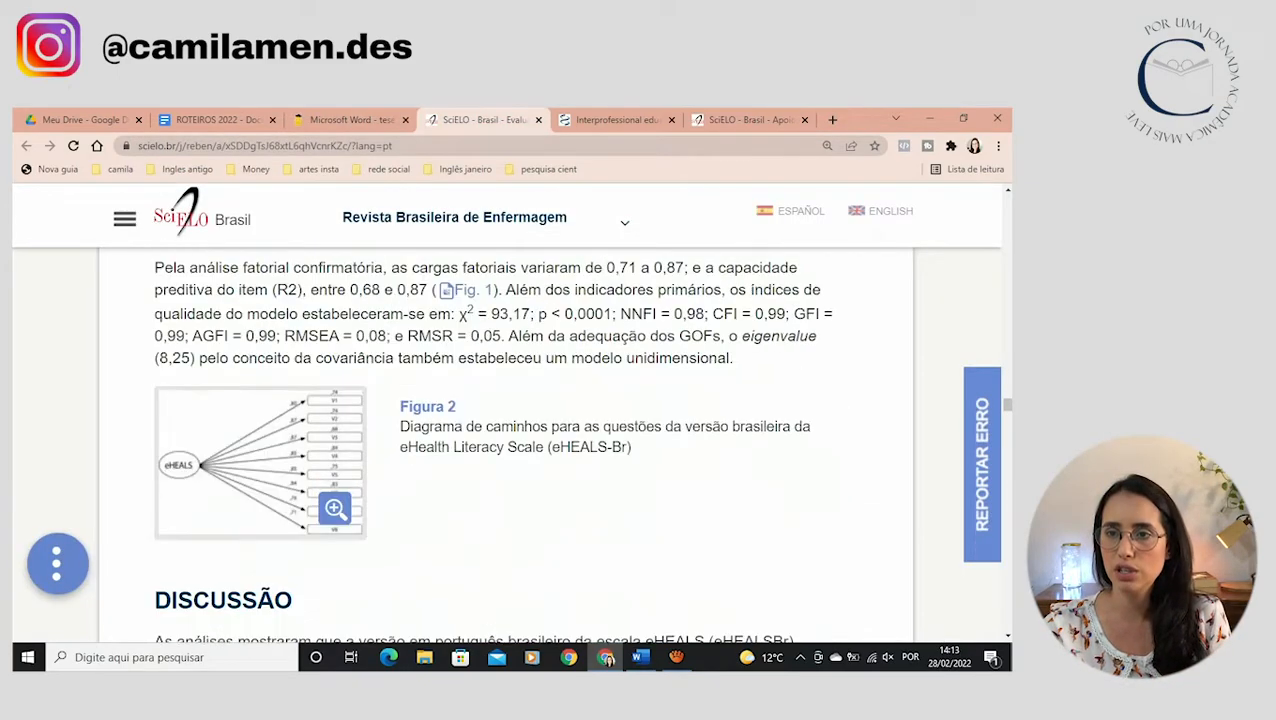
{"action": "scroll", "coordinate": [500, 440], "scroll_direction": "up", "scroll_amount": 15}
{"action": "scroll", "coordinate": [500, 440], "scroll_direction": "down", "scroll_amount": 15}
{"action": "scroll", "coordinate": [500, 440], "scroll_direction": "down", "scroll_amount": 2}
{"action": "scroll", "coordinate": [500, 440], "scroll_direction": "up", "scroll_amount": 1}
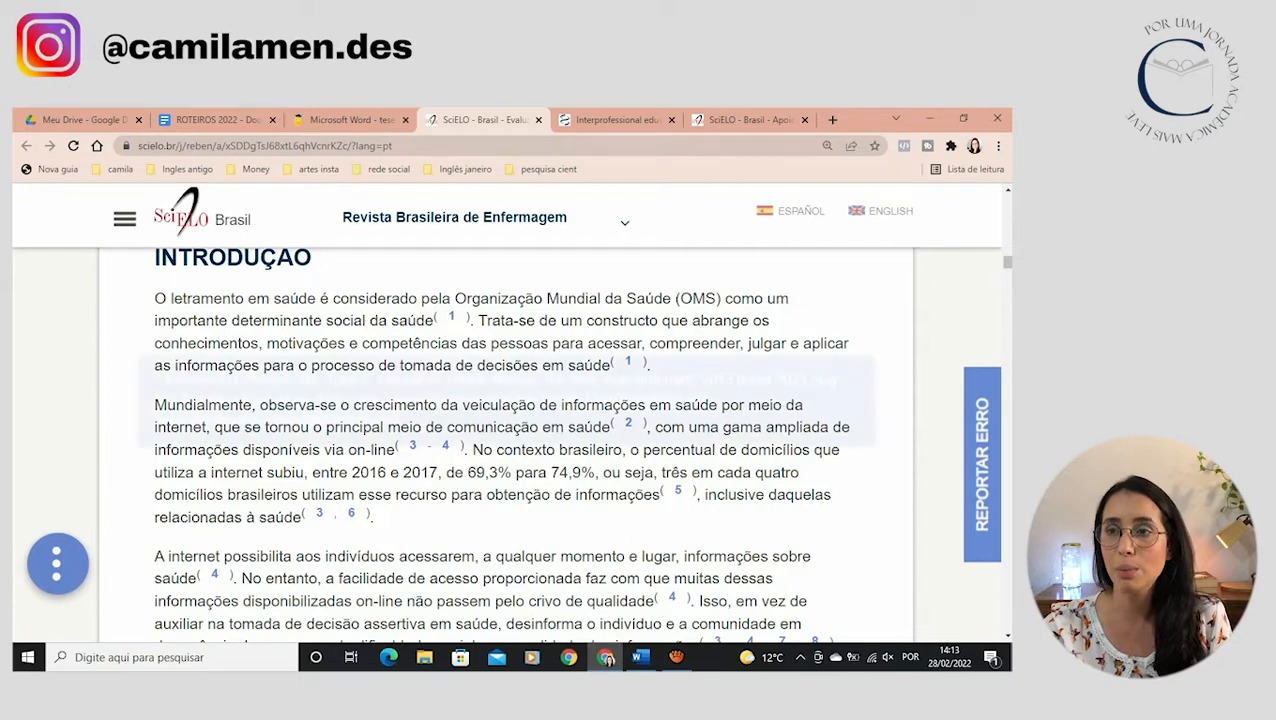
{"action": "left_click_drag", "start_coordinate": [434, 320], "coordinate": [472, 320]}
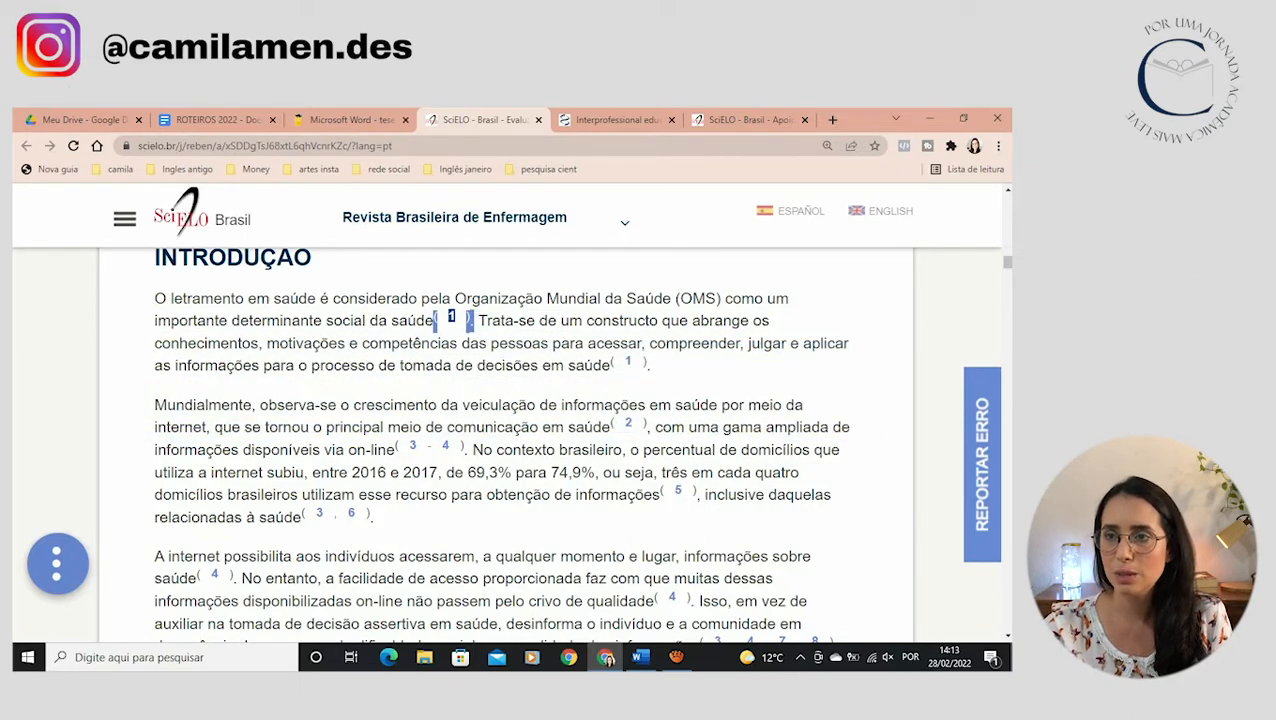
{"action": "left_click_drag", "start_coordinate": [464, 449], "coordinate": [397, 449]}
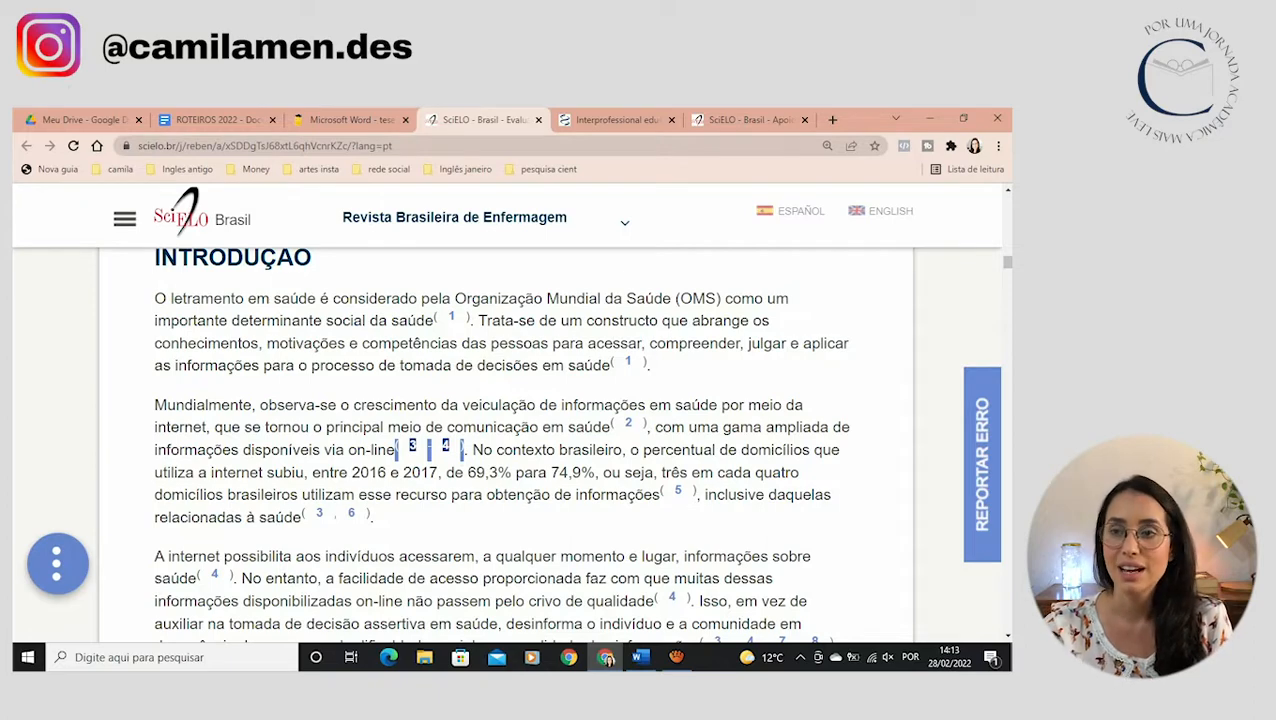
{"action": "mouse_move", "coordinate": [412, 446]}
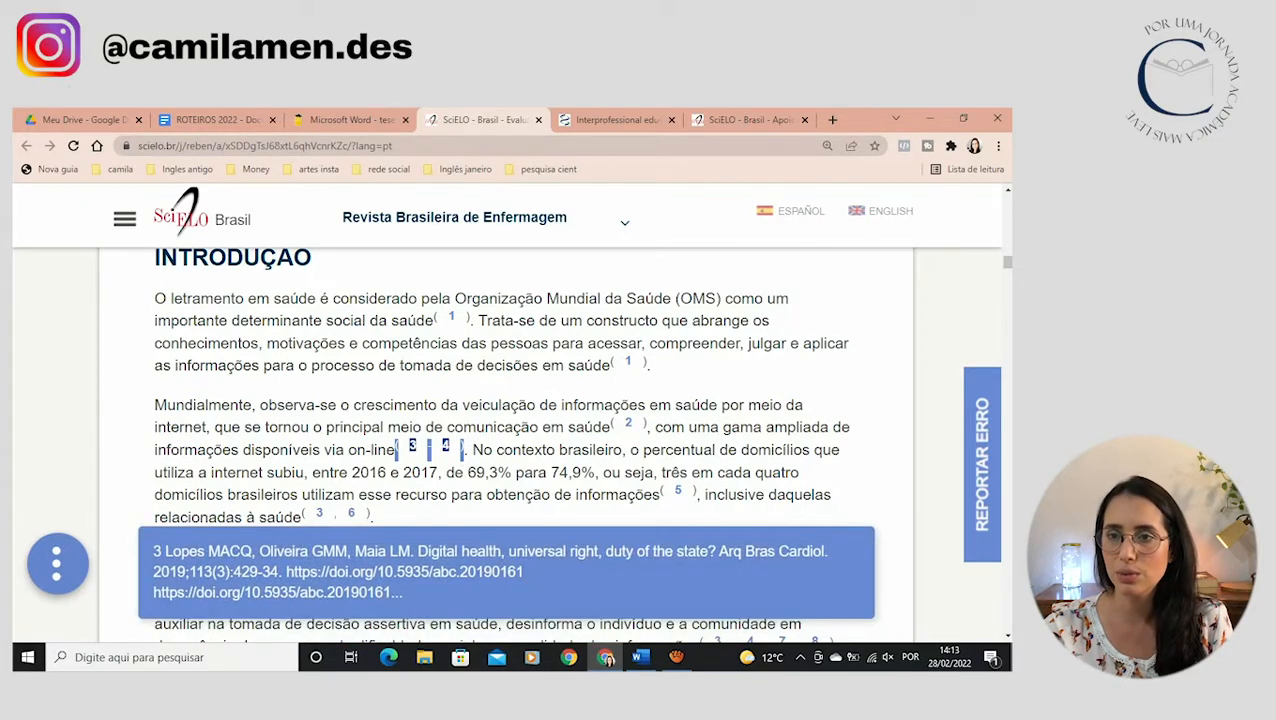
{"action": "mouse_move", "coordinate": [351, 513]}
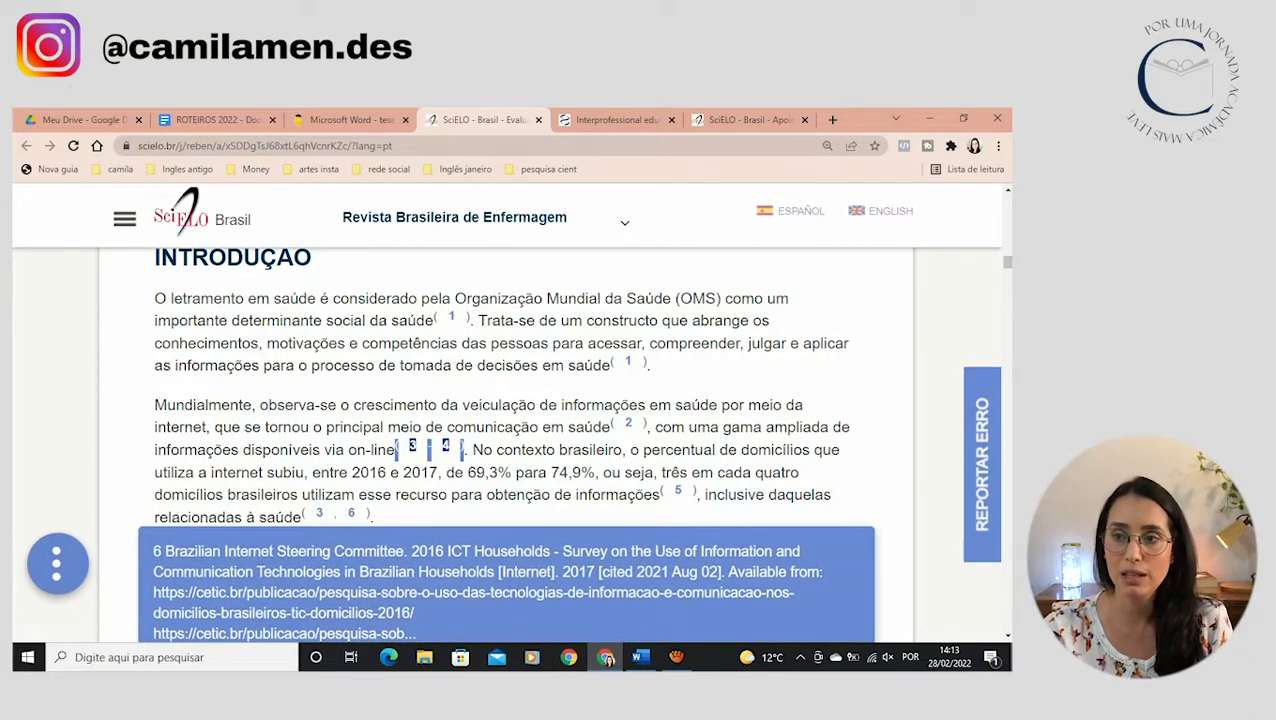
Highlight the introduction's phrase "escala foi desenvolvida na língua inglesa" and preview its reference 9.
{"action": "scroll", "coordinate": [506, 440], "scroll_direction": "down", "scroll_amount": 4}
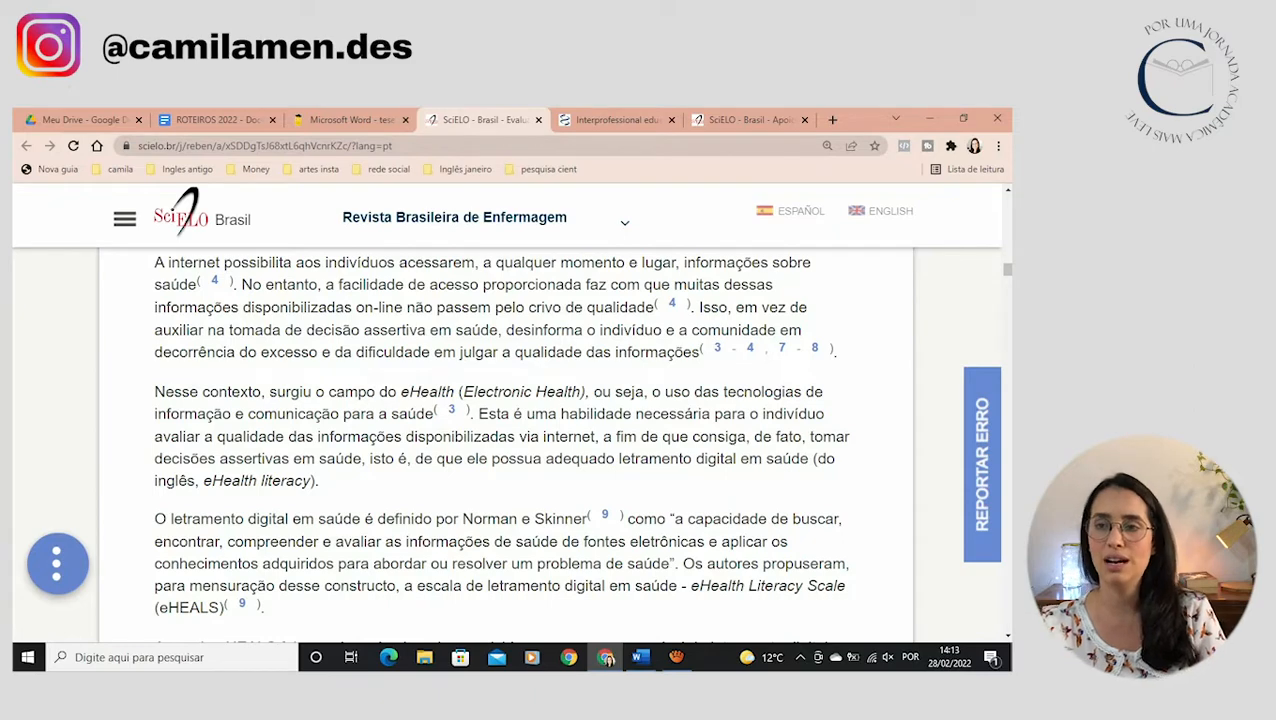
{"action": "scroll", "coordinate": [506, 440], "scroll_direction": "down", "scroll_amount": 4}
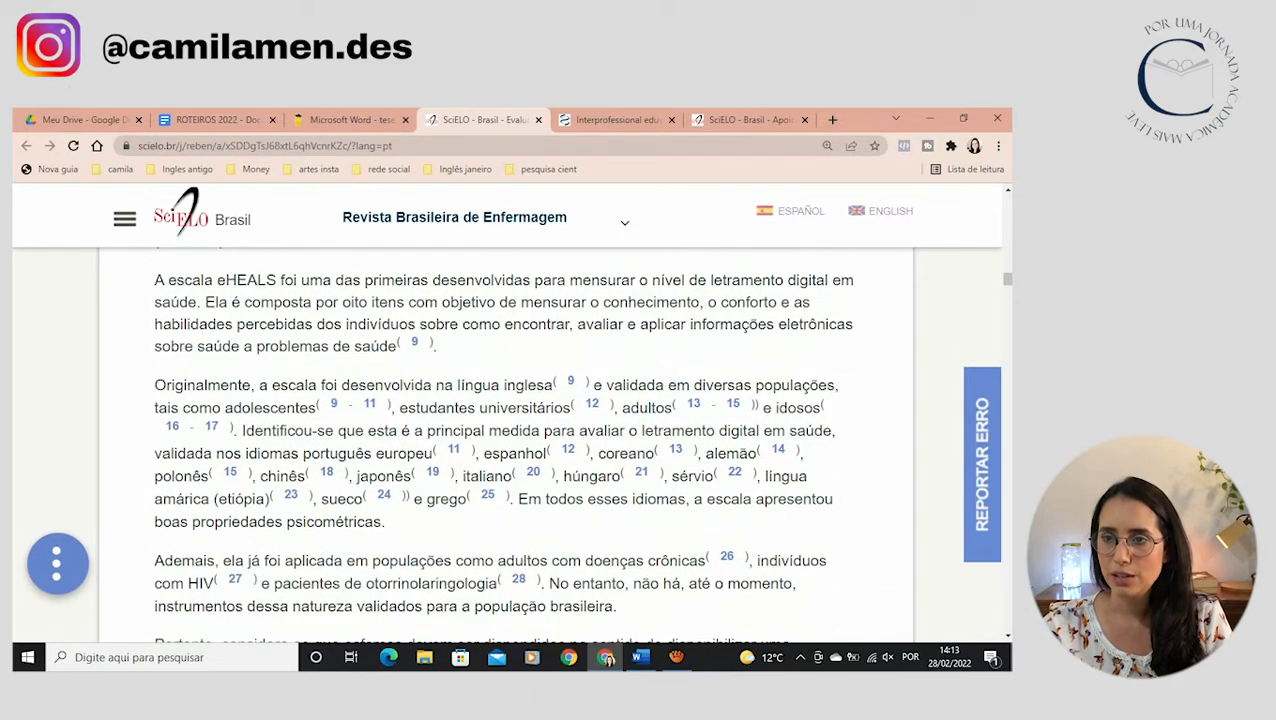
{"action": "left_click_drag", "start_coordinate": [386, 522], "coordinate": [552, 385]}
{"action": "left_click", "coordinate": [168, 386]}
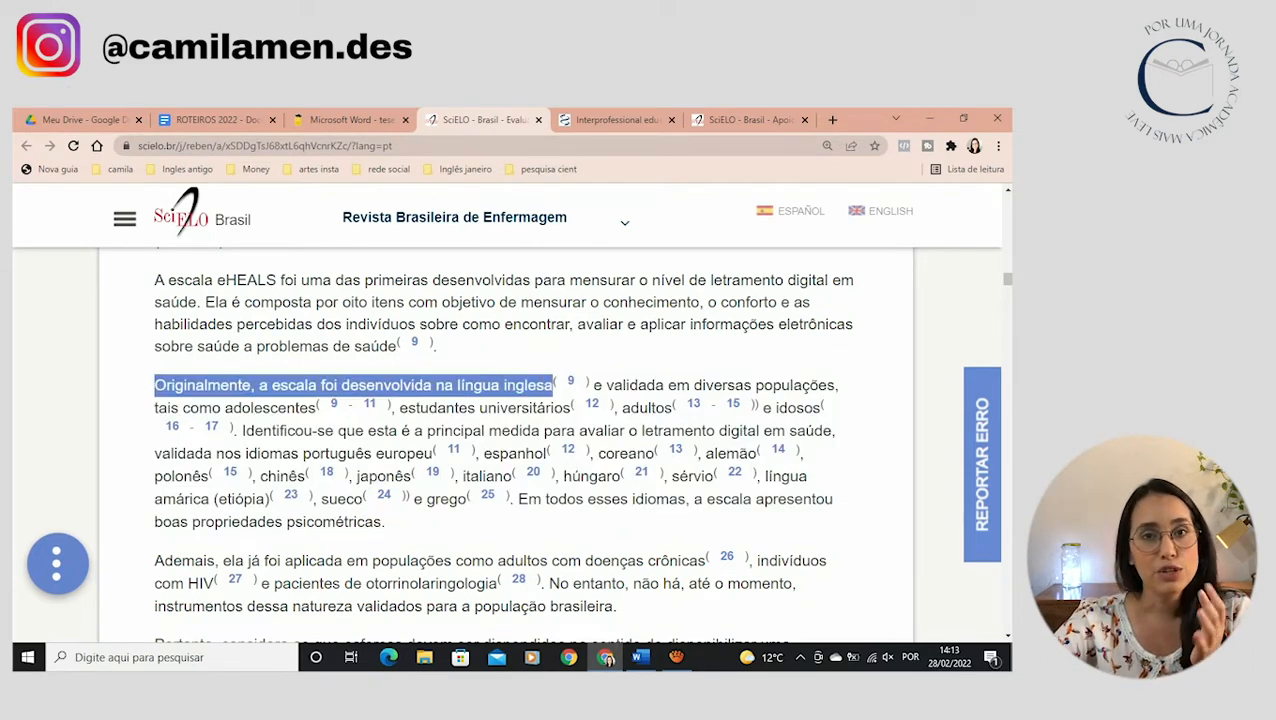
{"action": "left_click", "coordinate": [553, 386]}
{"action": "left_click_drag", "start_coordinate": [281, 385], "coordinate": [553, 386]}
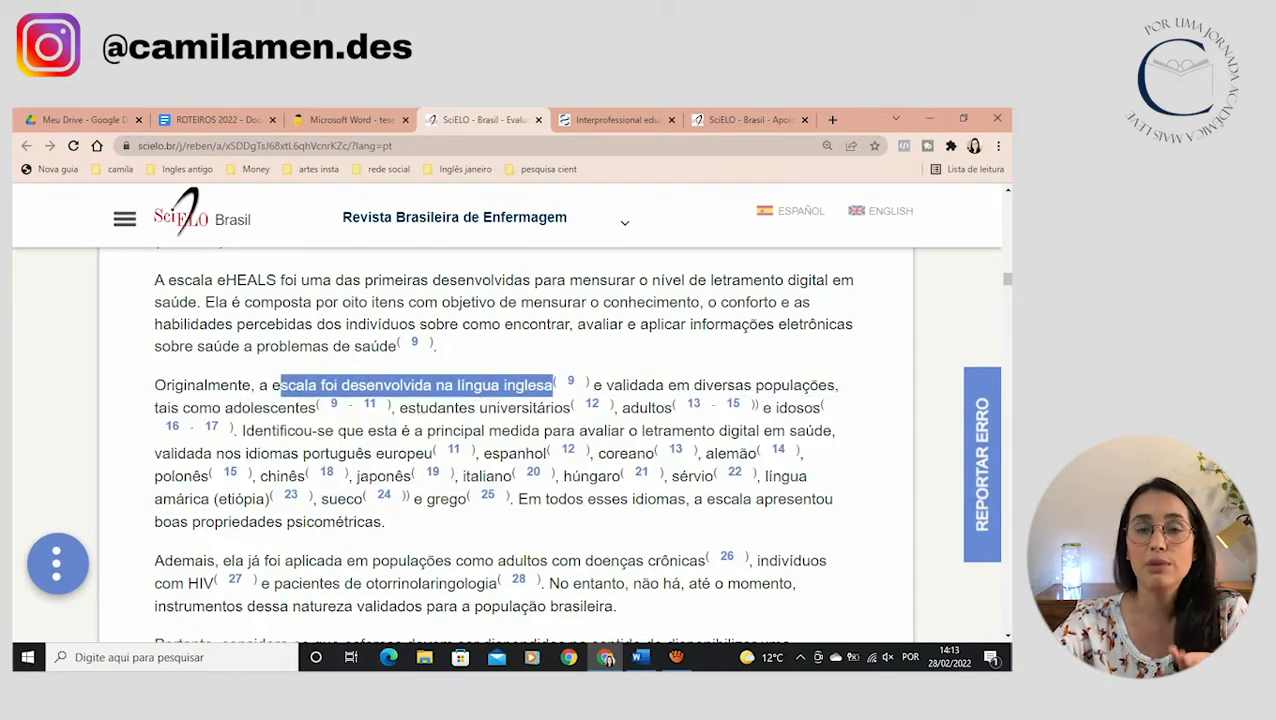
{"action": "mouse_move", "coordinate": [571, 382]}
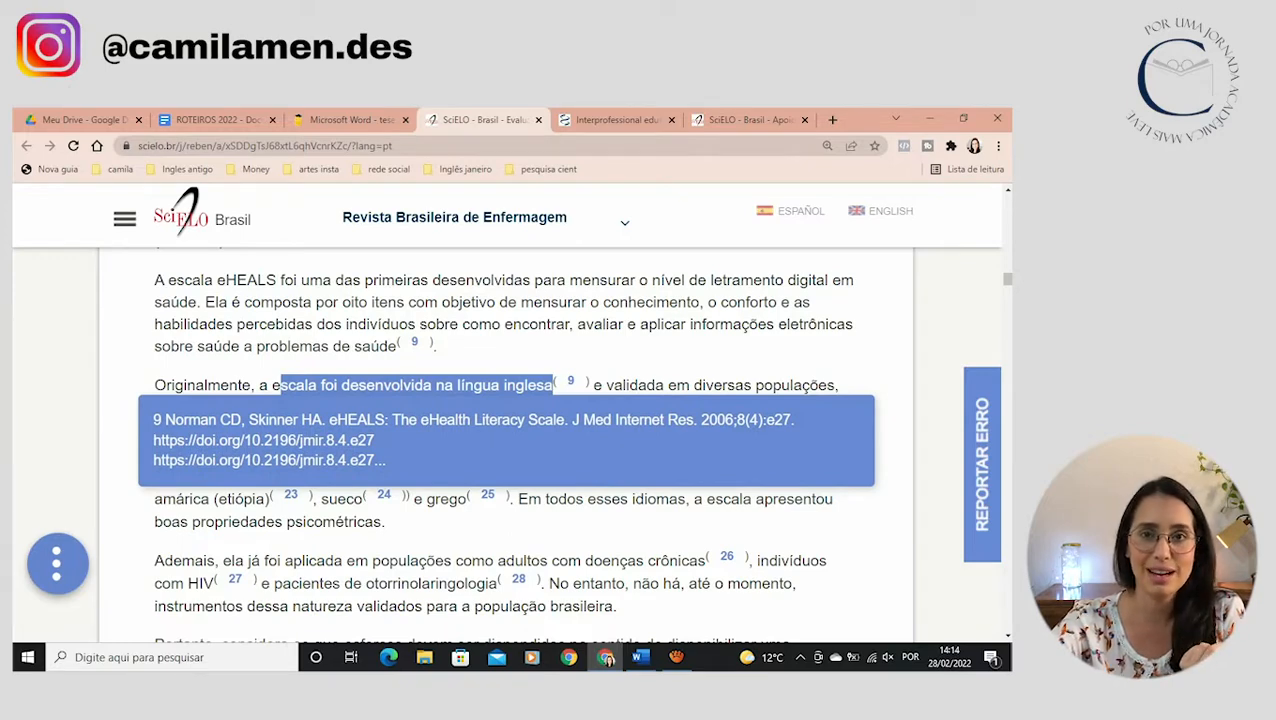
Highlight "validada em diversas populações" and the listed populations with their numeric citations, previewing reference 12.
{"action": "left_click_drag", "start_coordinate": [627, 386], "coordinate": [827, 386]}
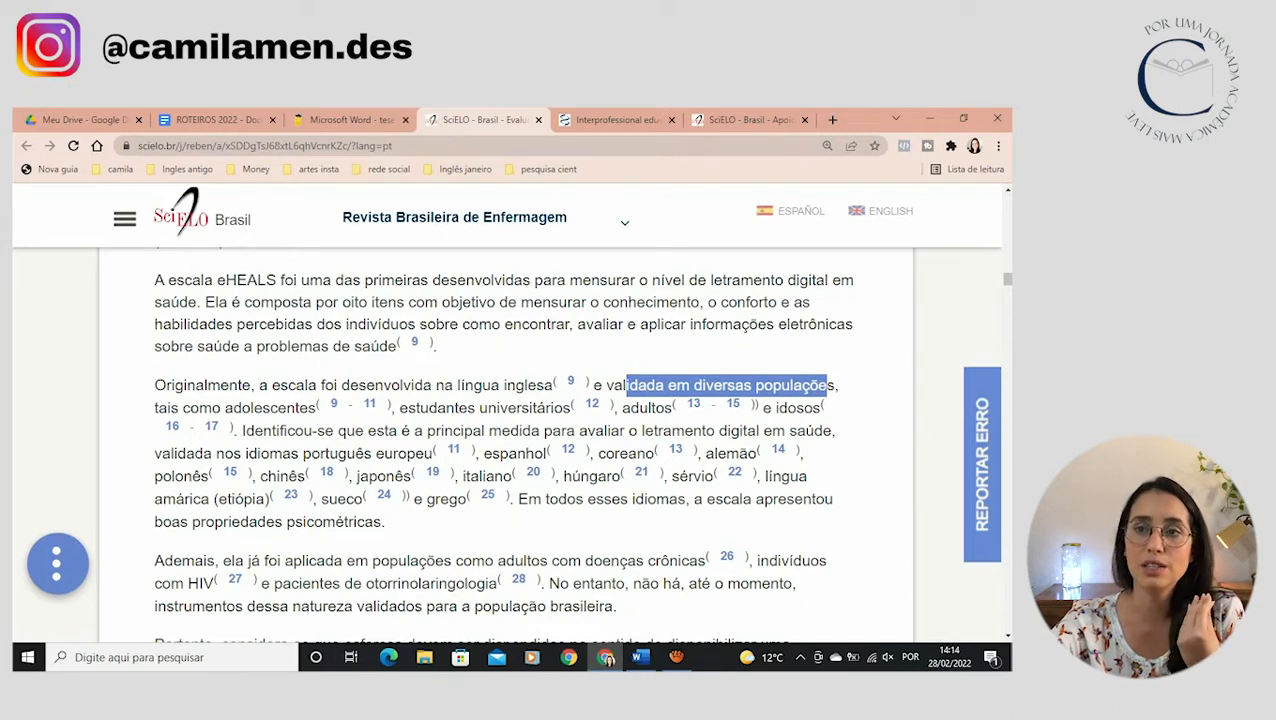
{"action": "left_click_drag", "start_coordinate": [308, 408], "coordinate": [570, 408]}
{"action": "left_click", "coordinate": [611, 408]}
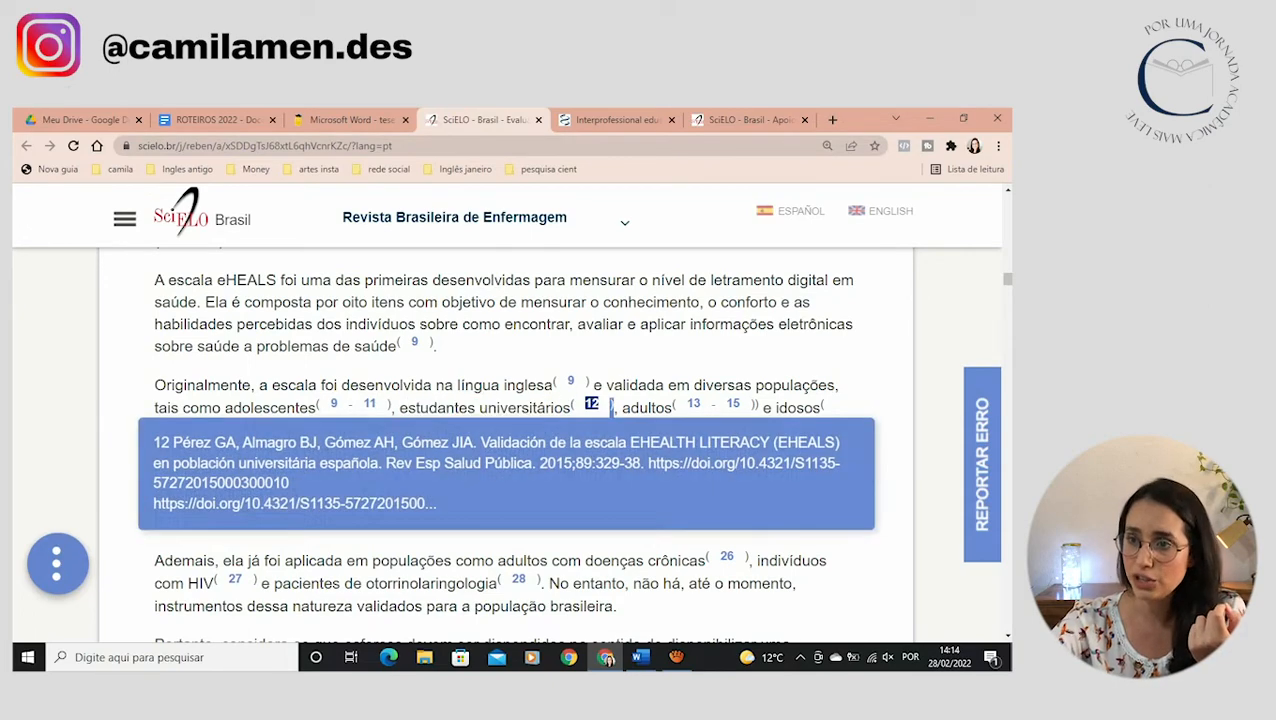
{"action": "left_click_drag", "start_coordinate": [618, 408], "coordinate": [820, 408]}
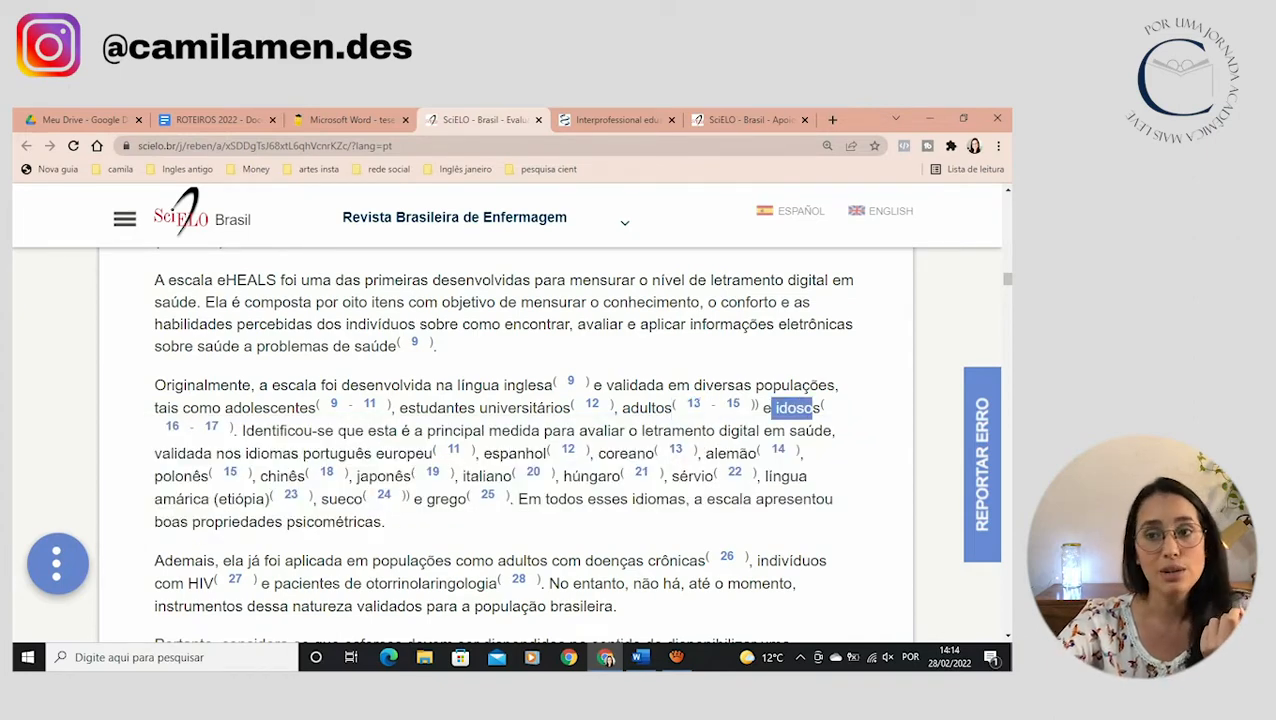
{"action": "left_click", "coordinate": [211, 427]}
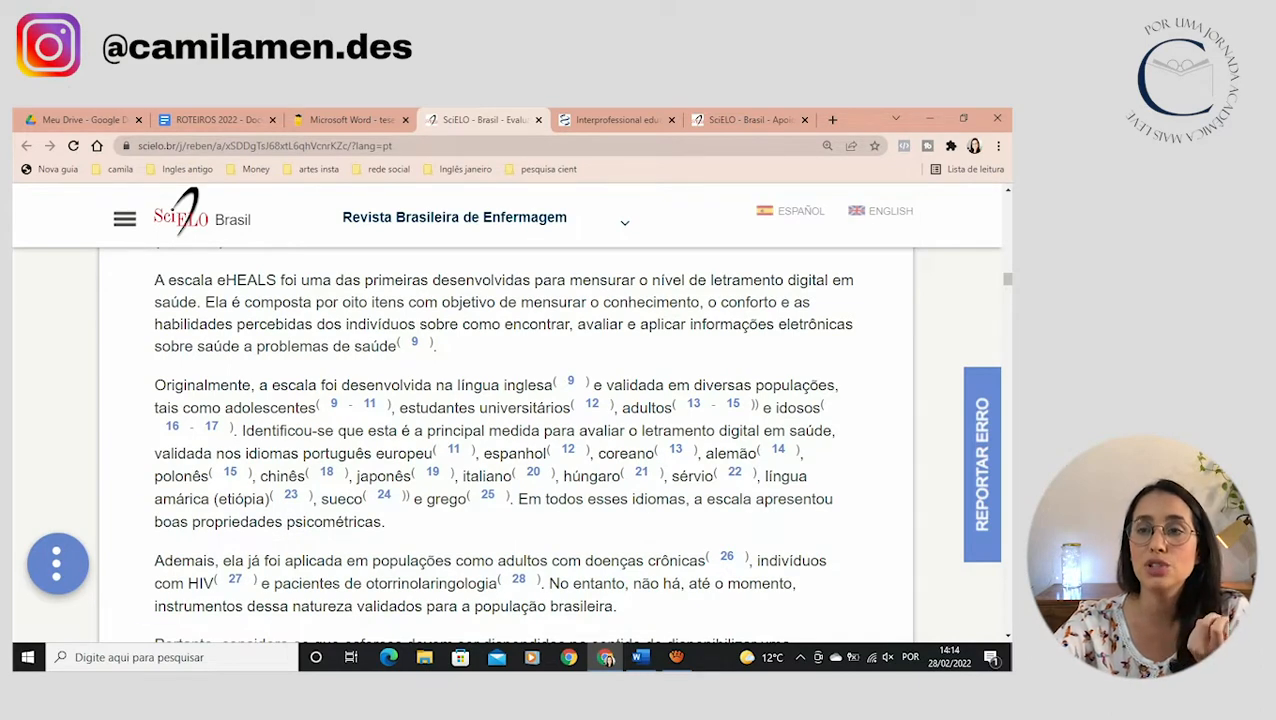
Highlight the list of languages from "português europeu" to "grego" together with citations 11 to 25.
{"action": "left_click_drag", "start_coordinate": [355, 453], "coordinate": [386, 522]}
{"action": "left_click", "coordinate": [598, 454]}
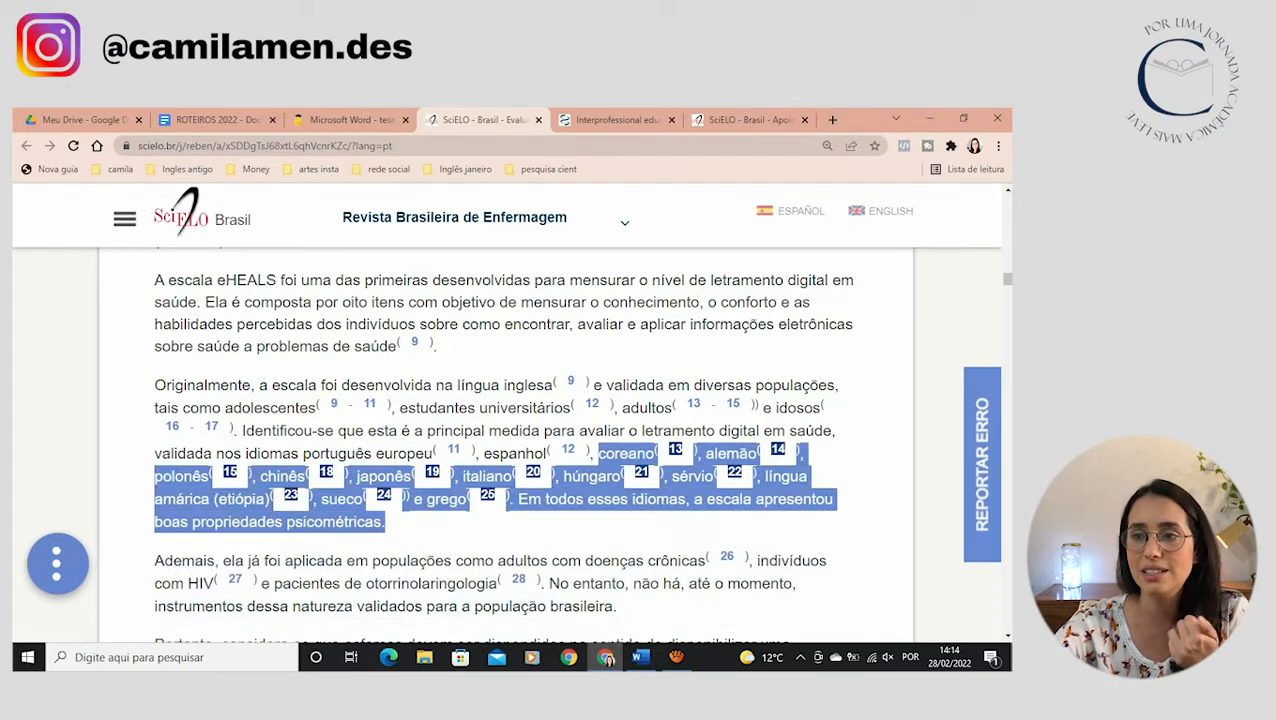
{"action": "left_click", "coordinate": [400, 522]}
{"action": "left_click_drag", "start_coordinate": [470, 499], "coordinate": [393, 454]}
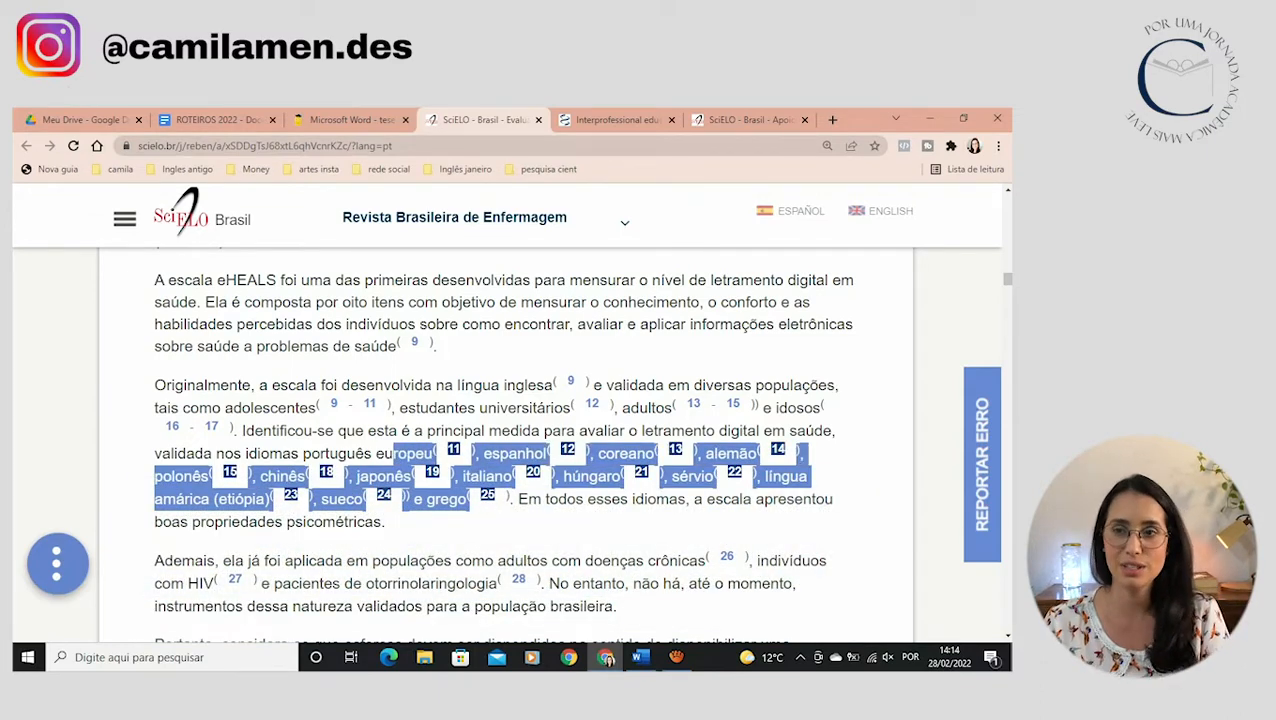
{"action": "scroll", "coordinate": [500, 440], "scroll_direction": "down", "scroll_amount": 4}
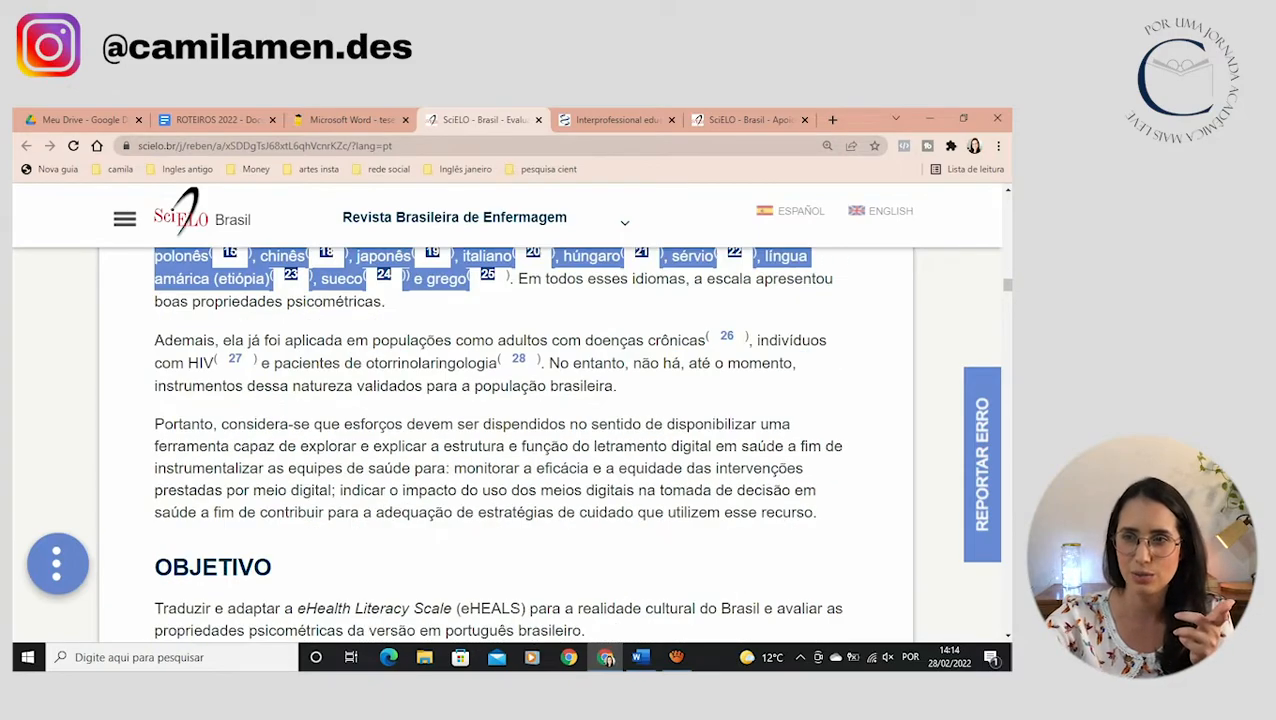
Switch to the Cochrane interprofessional education review and examine the linked author-date citations in its Background section.
{"action": "left_click", "coordinate": [618, 120]}
{"action": "scroll", "coordinate": [300, 400], "scroll_direction": "down", "scroll_amount": 3}
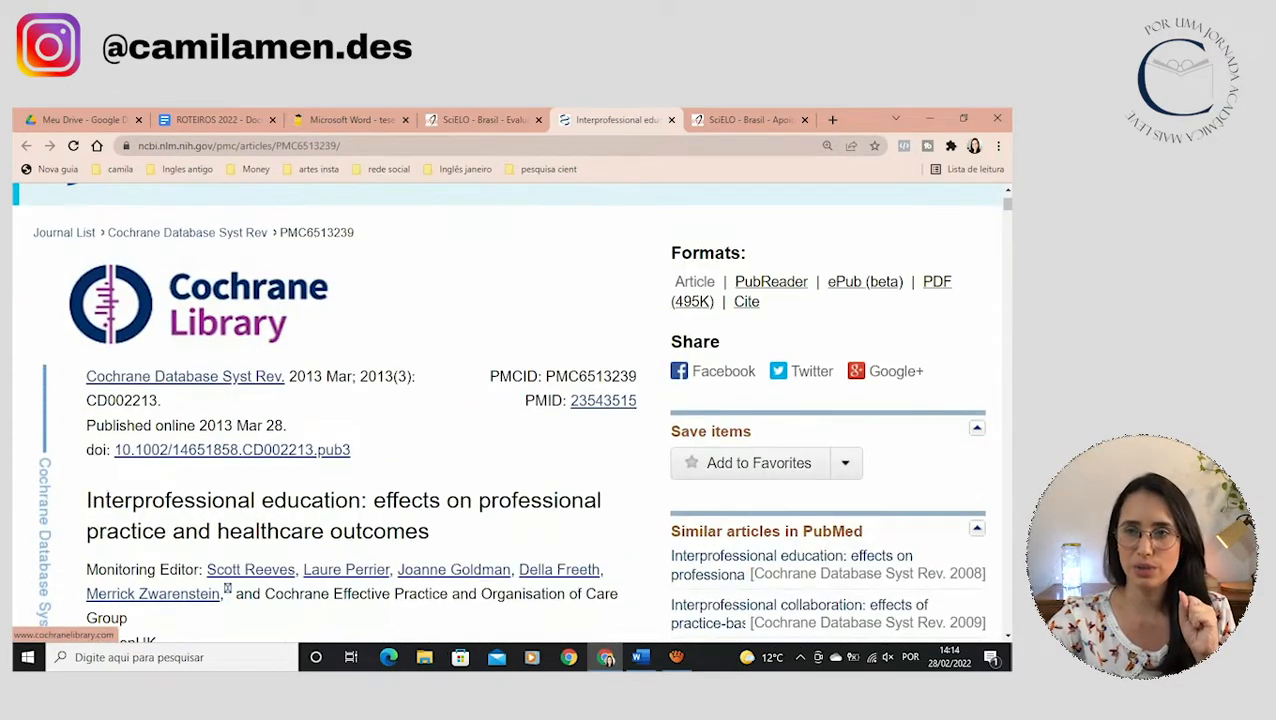
{"action": "scroll", "coordinate": [400, 400], "scroll_direction": "down", "scroll_amount": 20}
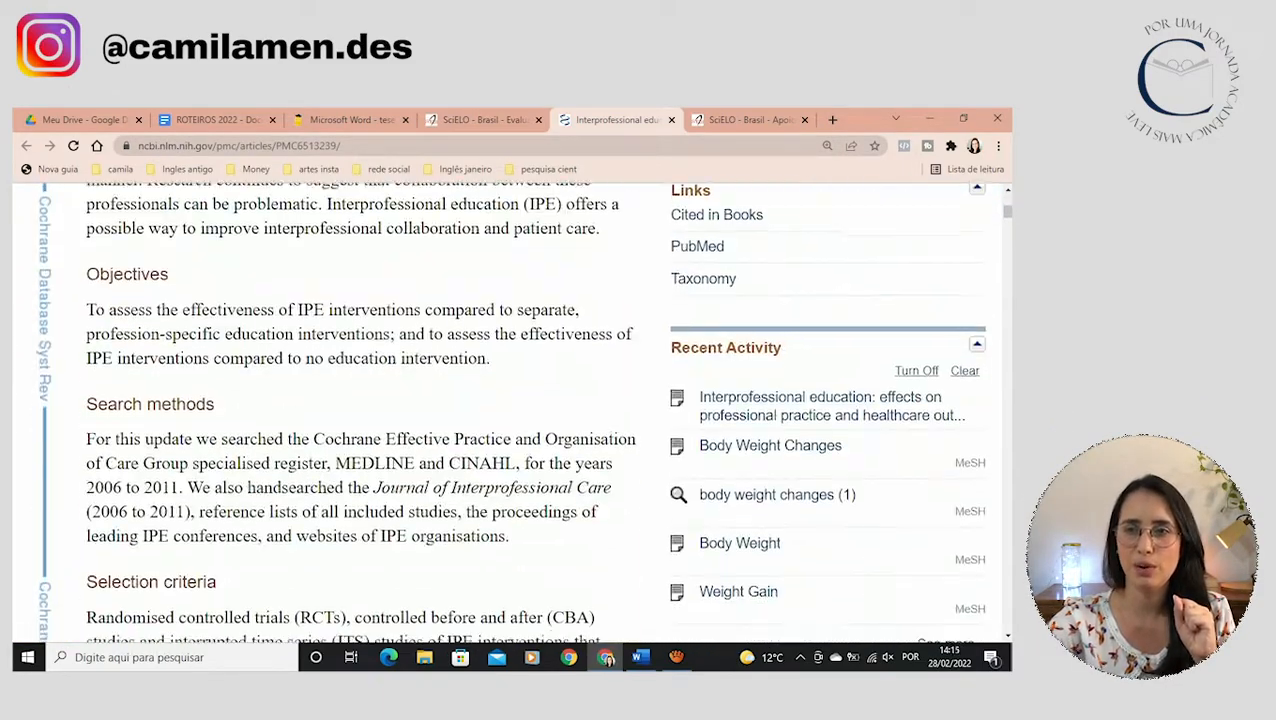
{"action": "scroll", "coordinate": [510, 410], "scroll_direction": "down", "scroll_amount": 20}
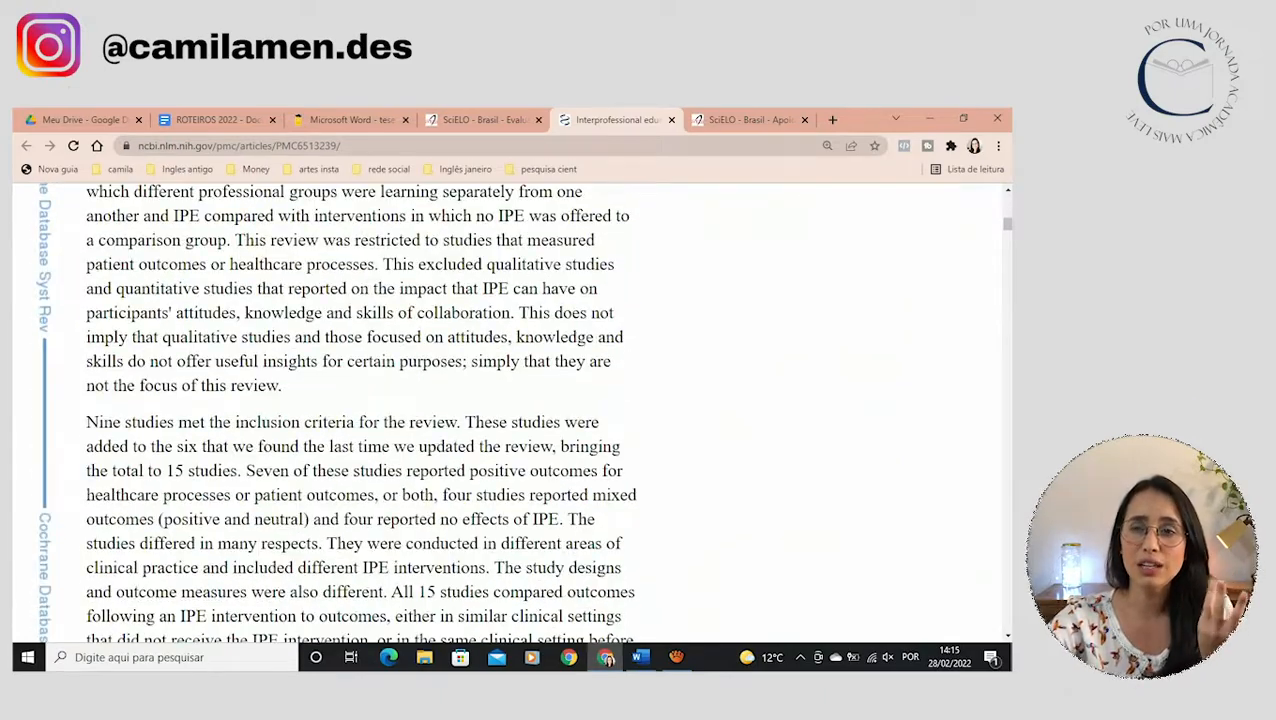
{"action": "scroll", "coordinate": [336, 410], "scroll_direction": "down", "scroll_amount": 10}
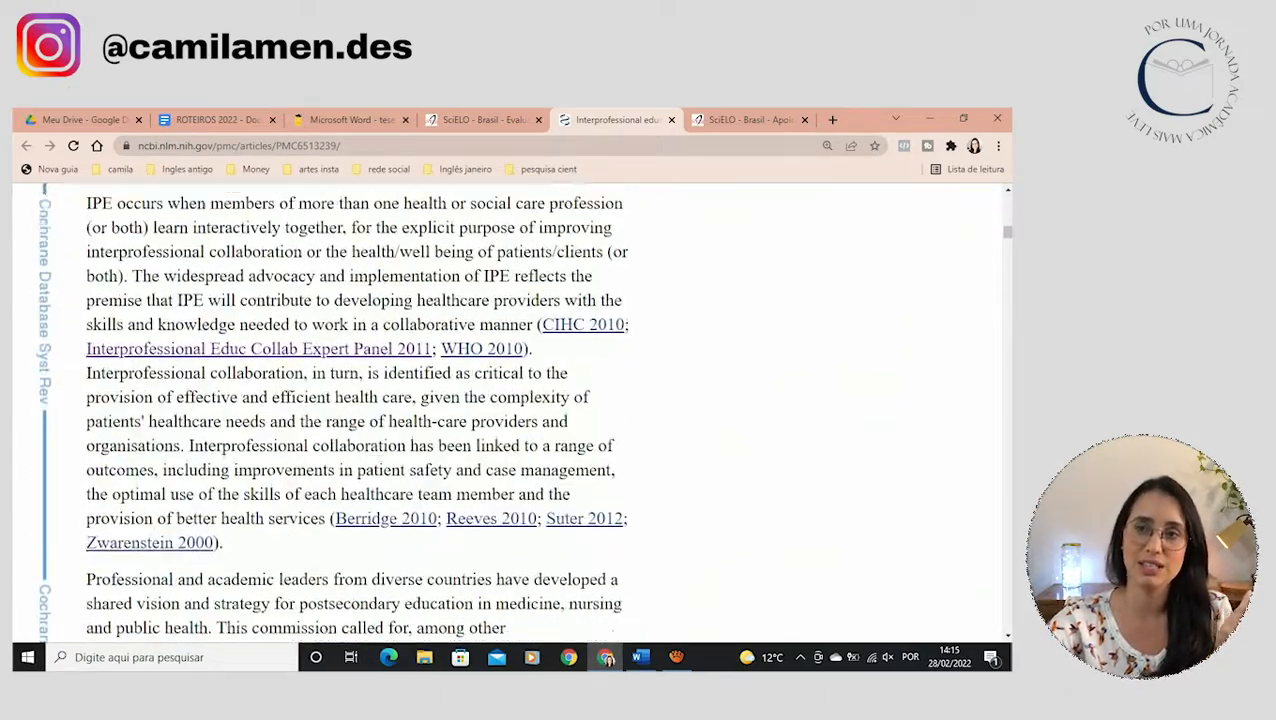
{"action": "scroll", "coordinate": [336, 410], "scroll_direction": "up", "scroll_amount": 2}
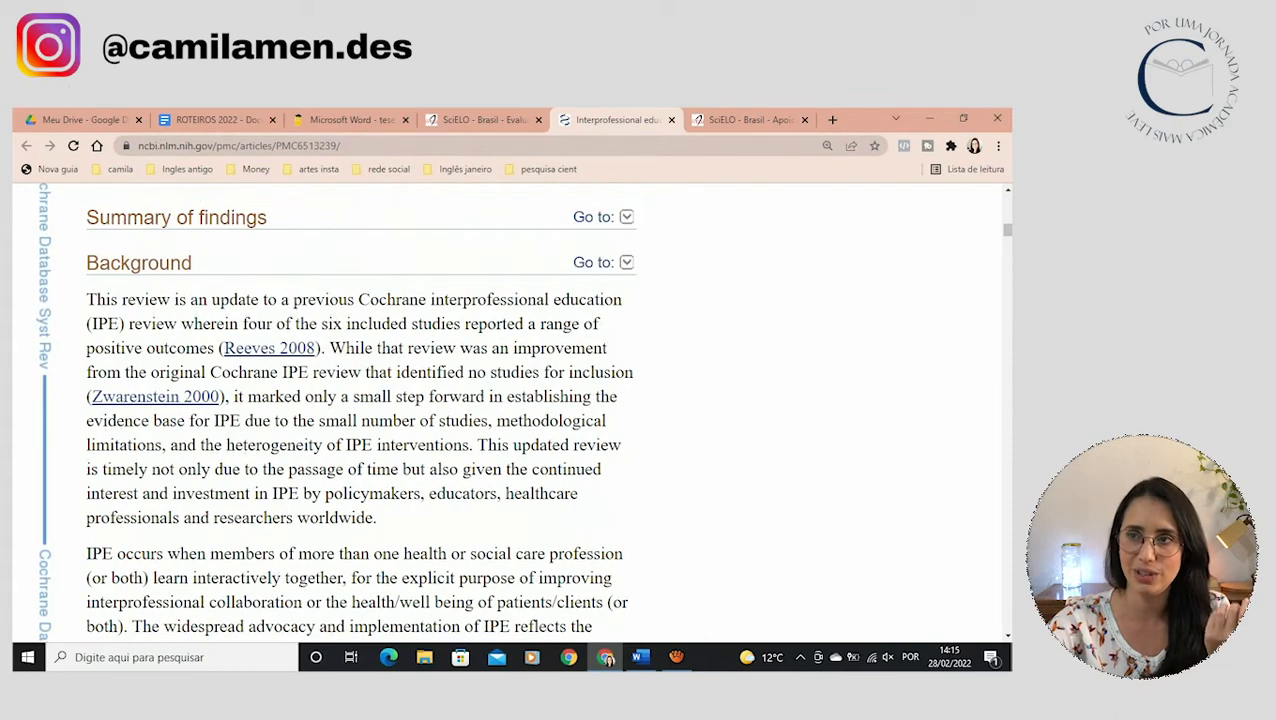
Return to the SciELO eHEALS article and mark the grouped numeric citations 3, 6 and 3-4 in the introduction.
{"action": "left_click", "coordinate": [470, 119]}
{"action": "left_click_drag", "start_coordinate": [374, 371], "coordinate": [302, 369]}
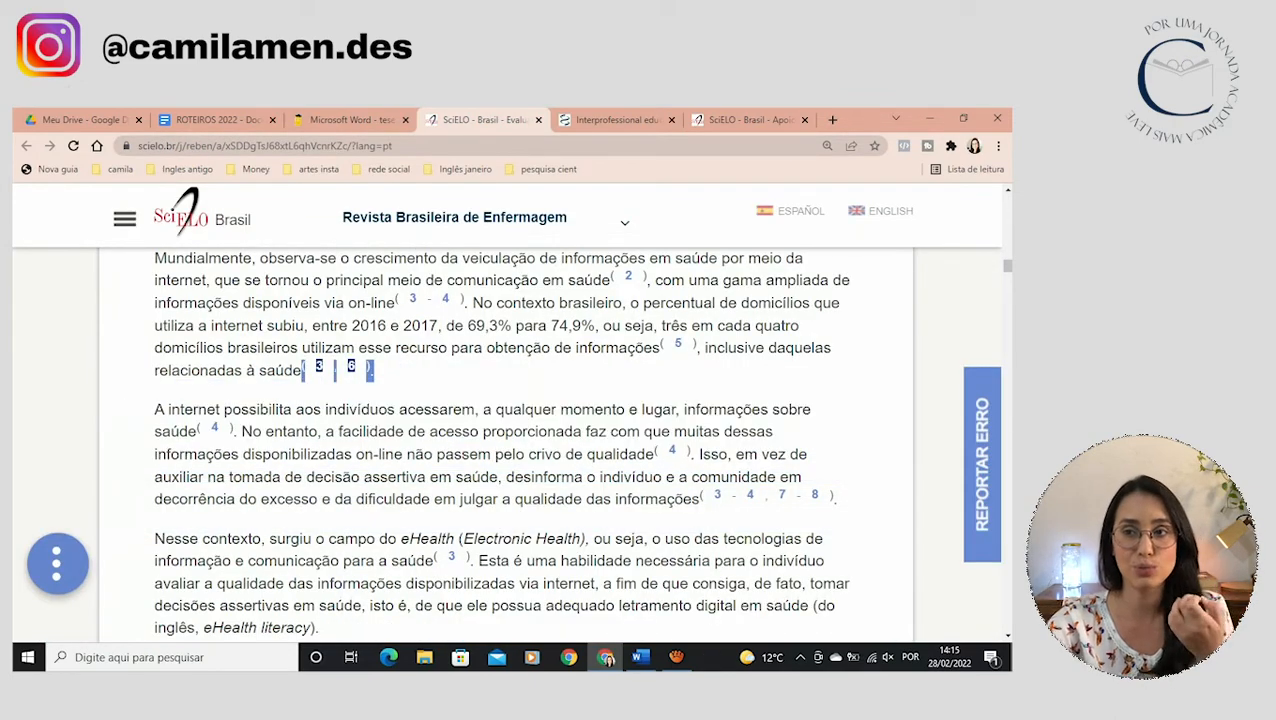
{"action": "left_click_drag", "start_coordinate": [302, 369], "coordinate": [293, 370]}
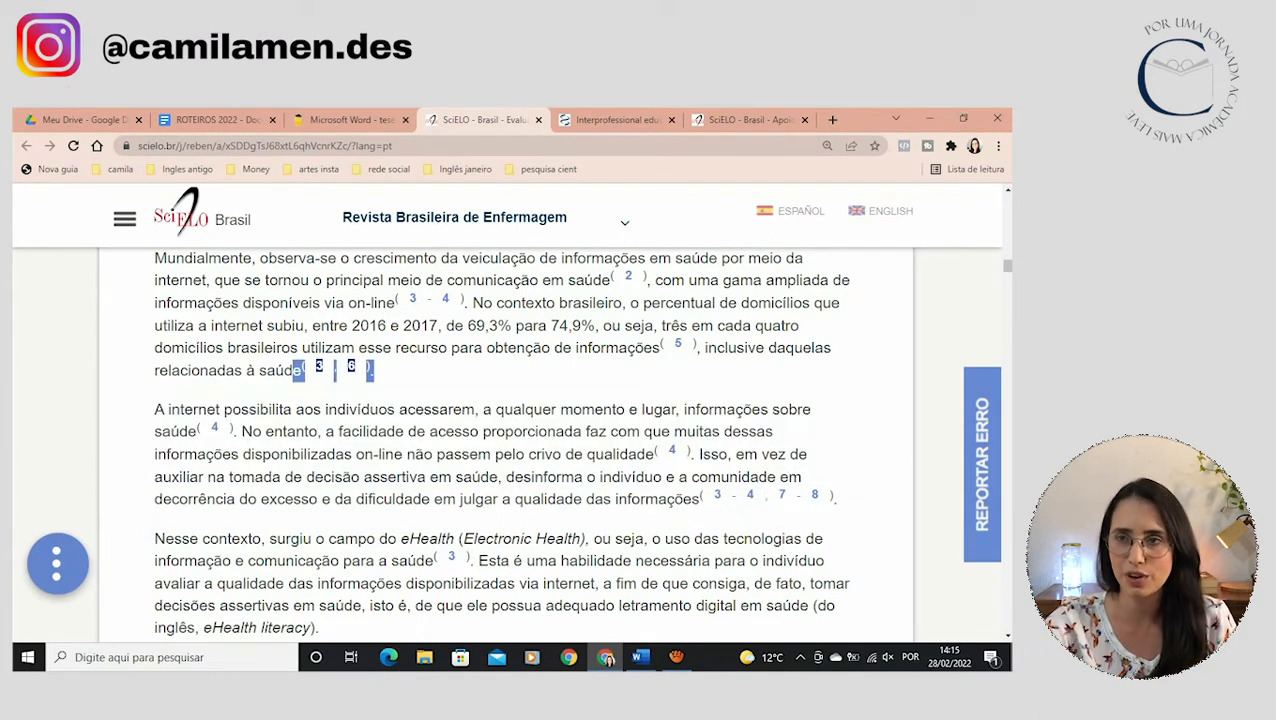
{"action": "left_click", "coordinate": [375, 371]}
{"action": "left_click_drag", "start_coordinate": [374, 371], "coordinate": [311, 369]}
{"action": "left_click", "coordinate": [378, 370]}
{"action": "left_click_drag", "start_coordinate": [404, 301], "coordinate": [453, 301]}
{"action": "left_click", "coordinate": [456, 302]}
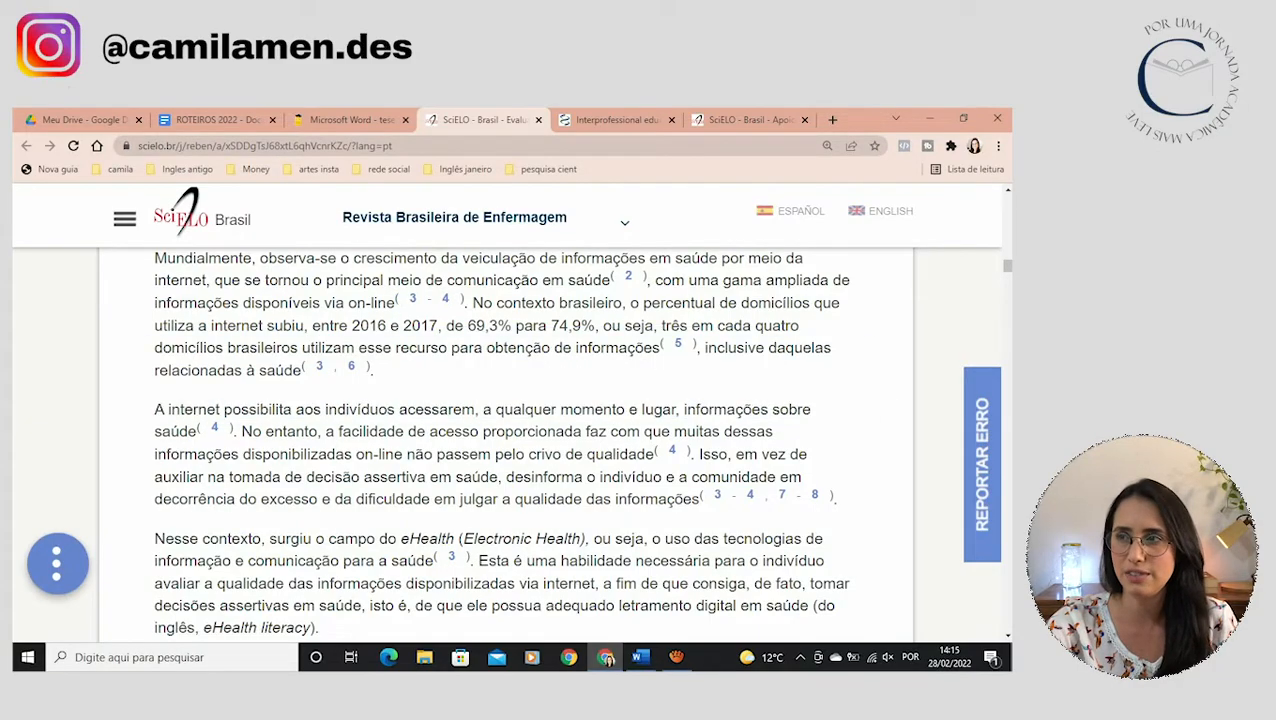
Examine the numbered "Referências bibliográficas" list at the end of the article, highlighting an entry near its start.
{"action": "left_click_drag", "start_coordinate": [1007, 266], "coordinate": [1007, 470]}
{"action": "scroll", "coordinate": [505, 440], "scroll_direction": "up", "scroll_amount": 4}
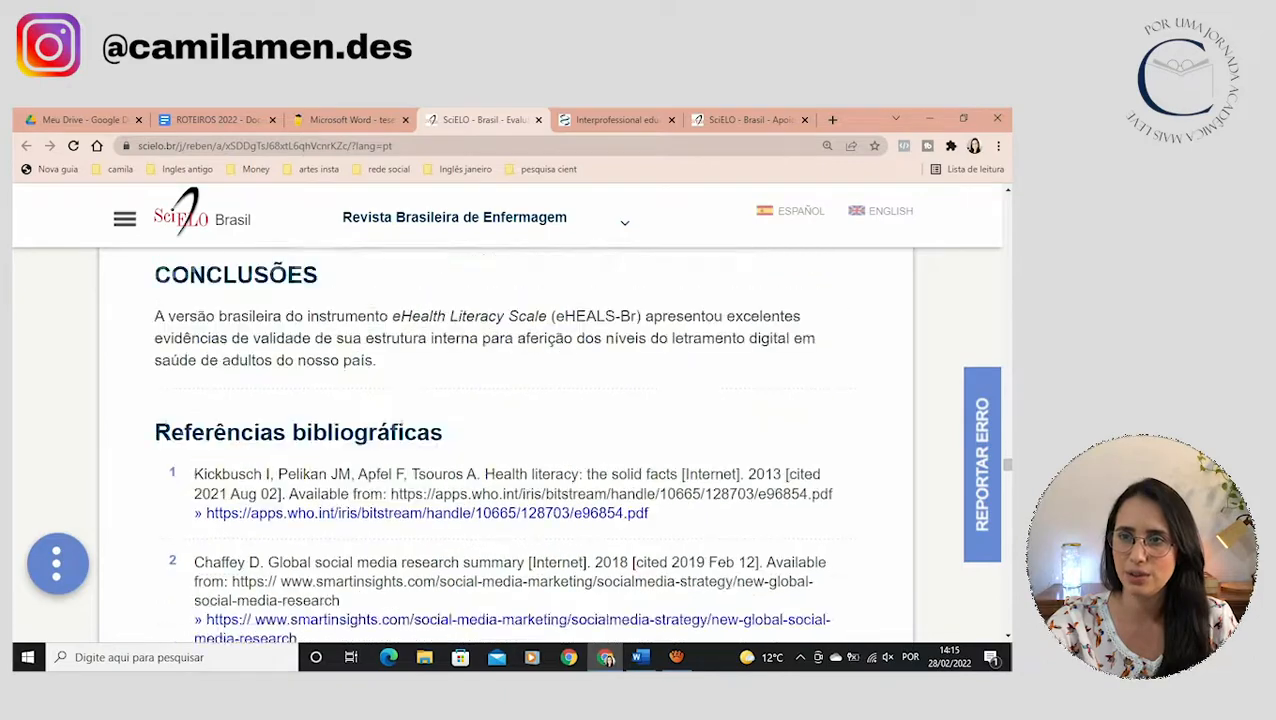
{"action": "scroll", "coordinate": [505, 440], "scroll_direction": "down", "scroll_amount": 2}
{"action": "left_click_drag", "start_coordinate": [194, 383], "coordinate": [557, 497]}
{"action": "scroll", "coordinate": [340, 510], "scroll_direction": "down", "scroll_amount": 2}
{"action": "scroll", "coordinate": [516, 480], "scroll_direction": "down", "scroll_amount": 1}
{"action": "left_click", "coordinate": [557, 497]}
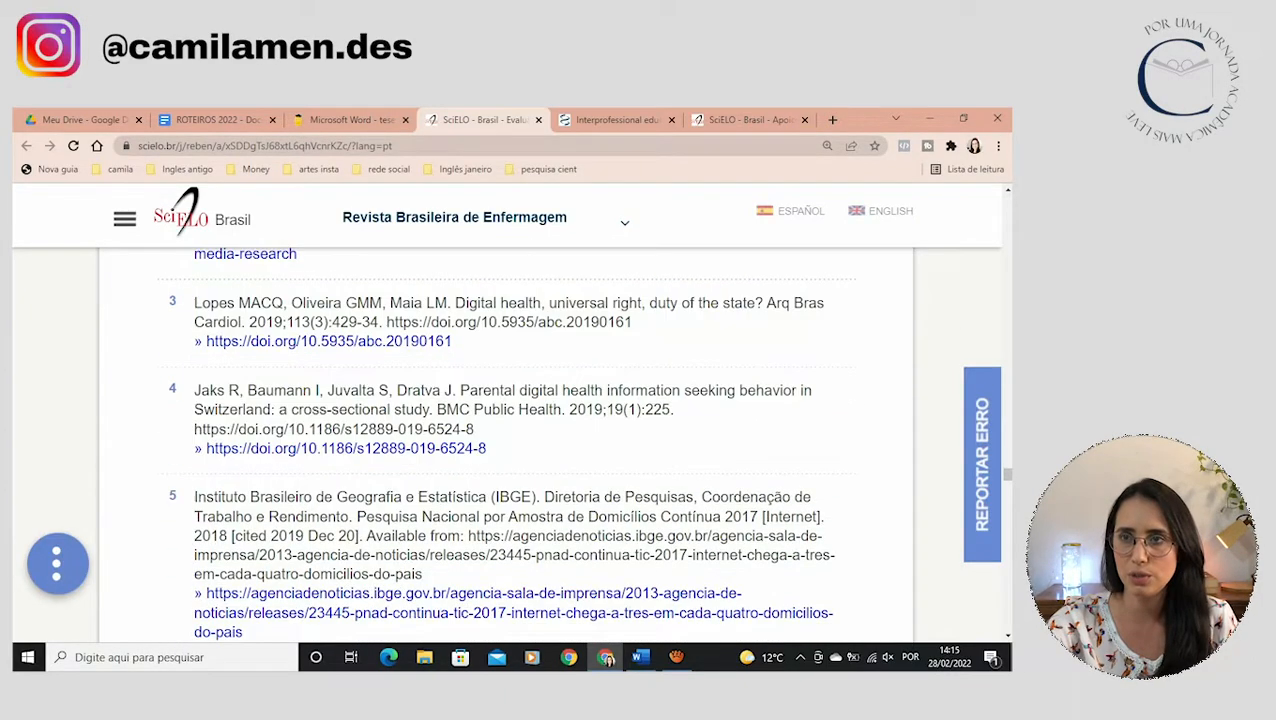
Return to the thesis PDF and highlight the author-date citation that opens page 31.
{"action": "left_click", "coordinate": [350, 119]}
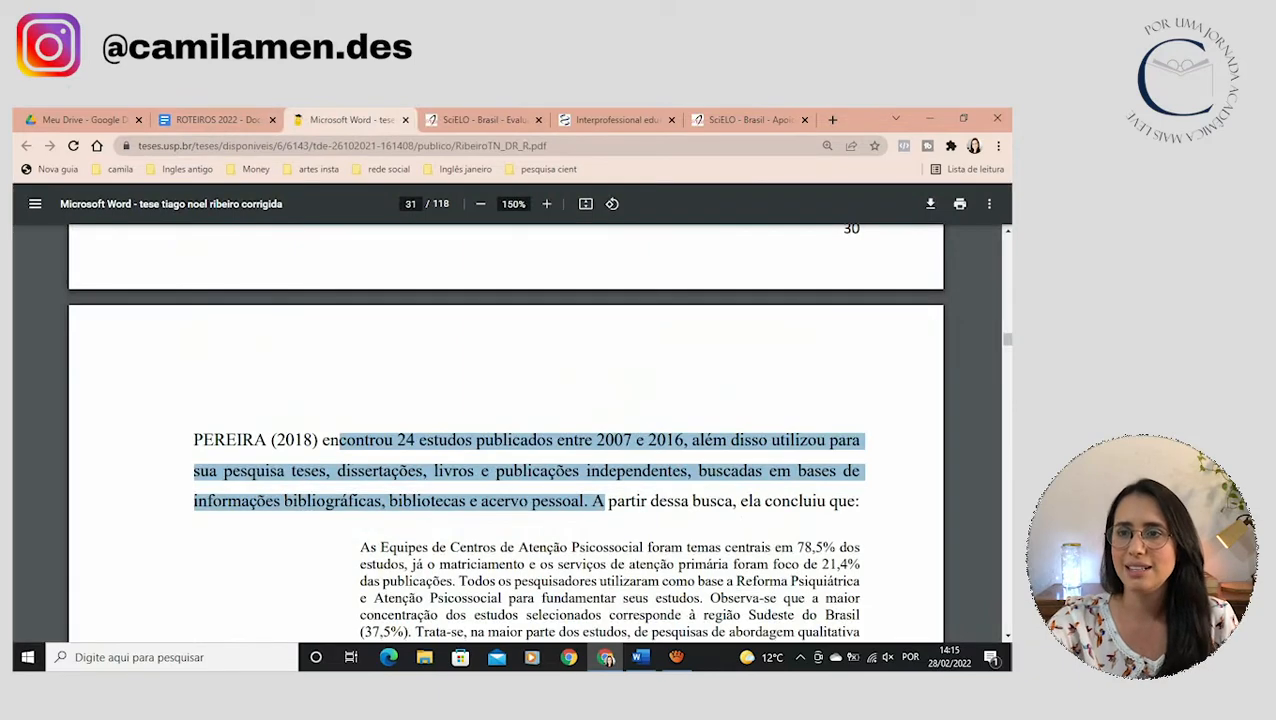
{"action": "left_click_drag", "start_coordinate": [313, 440], "coordinate": [194, 440]}
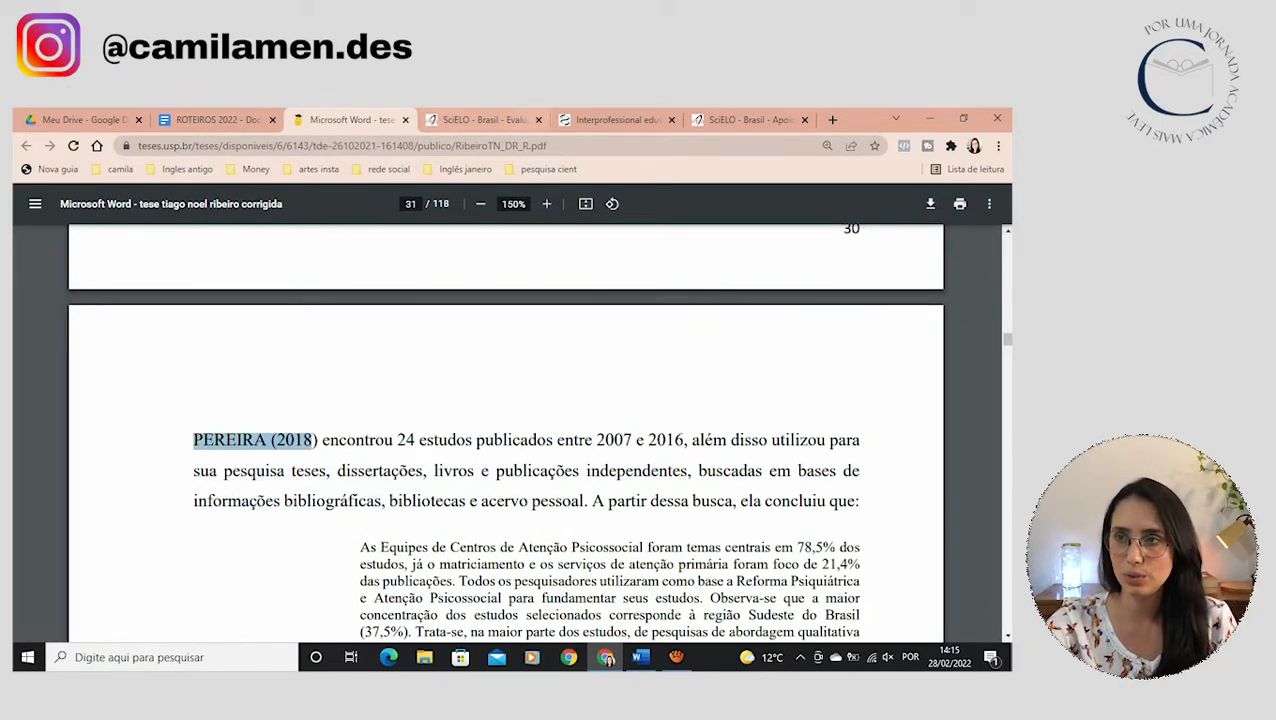
Switch to the Cochrane interprofessional education review and highlight the first linked author-date citation in its Background section.
{"action": "left_click", "coordinate": [615, 119]}
{"action": "left_click_drag", "start_coordinate": [214, 349], "coordinate": [320, 349]}
{"action": "left_click", "coordinate": [322, 352]}
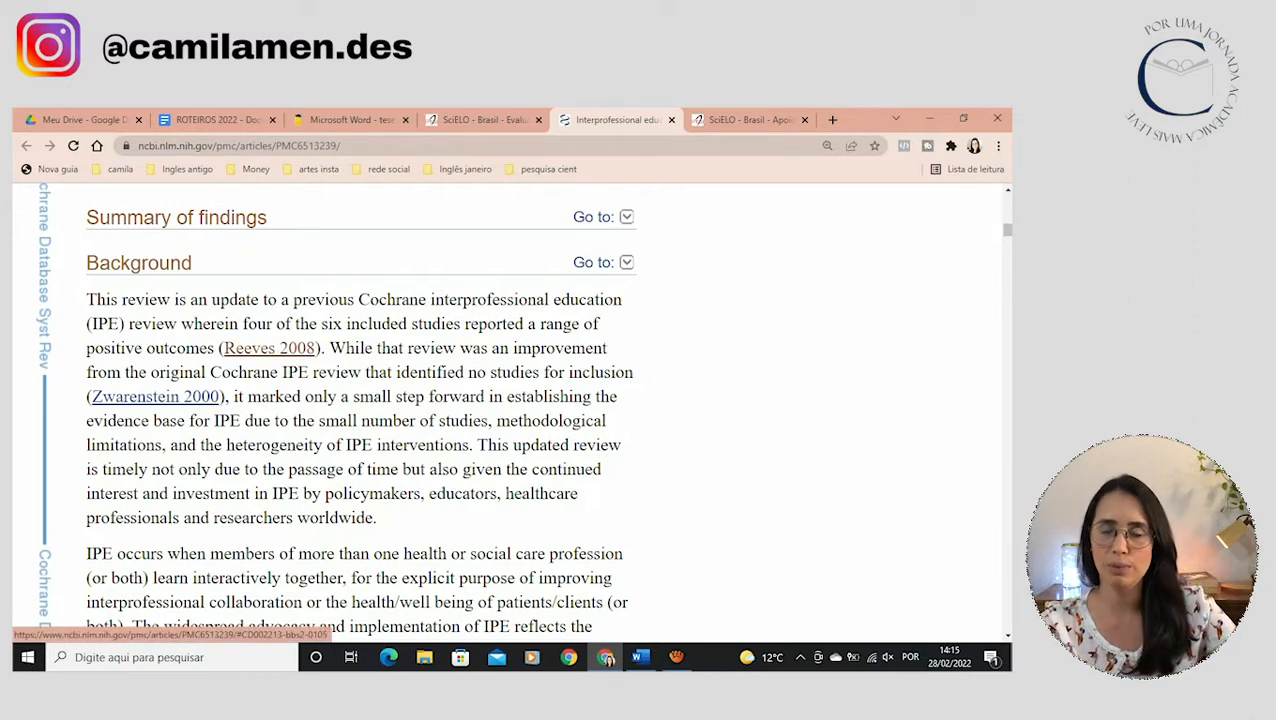
Highlight the grouped author-date citations in the second Background paragraph, including the four-source citation that closes it.
{"action": "scroll", "coordinate": [330, 410], "scroll_direction": "down", "scroll_amount": 4}
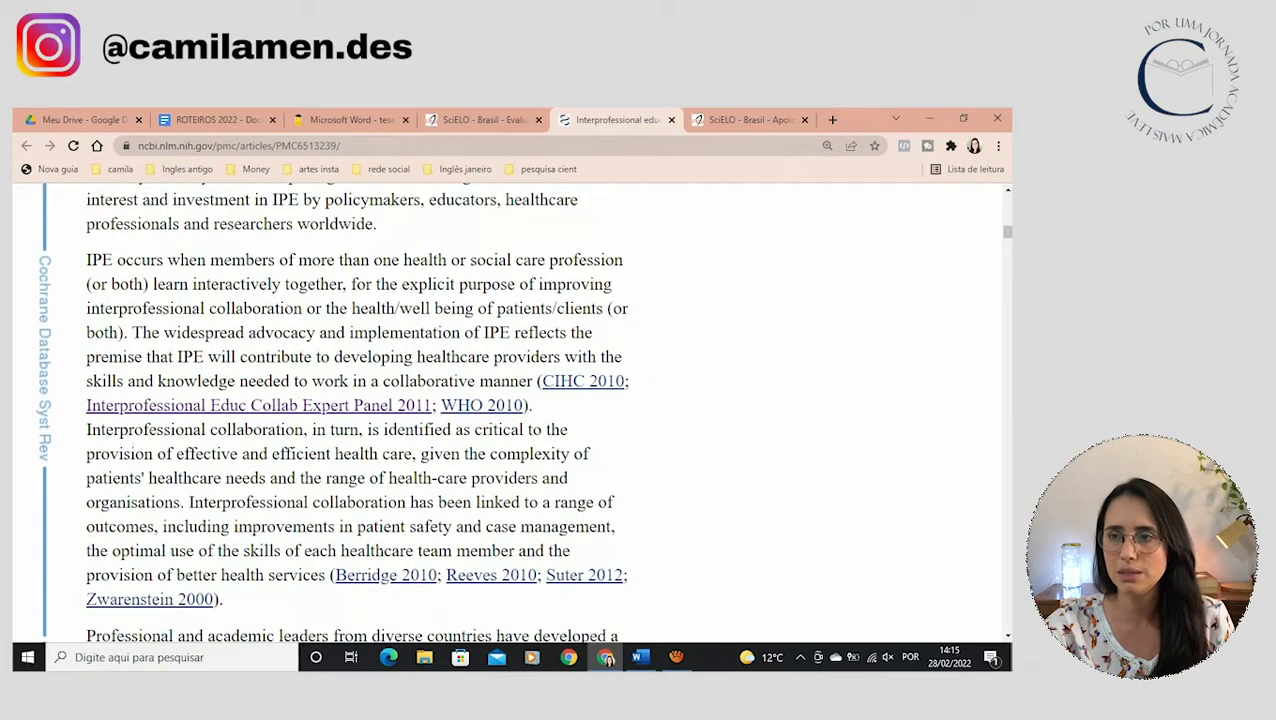
{"action": "left_click_drag", "start_coordinate": [535, 308], "coordinate": [533, 332]}
{"action": "scroll", "coordinate": [533, 332], "scroll_direction": "down", "scroll_amount": 1}
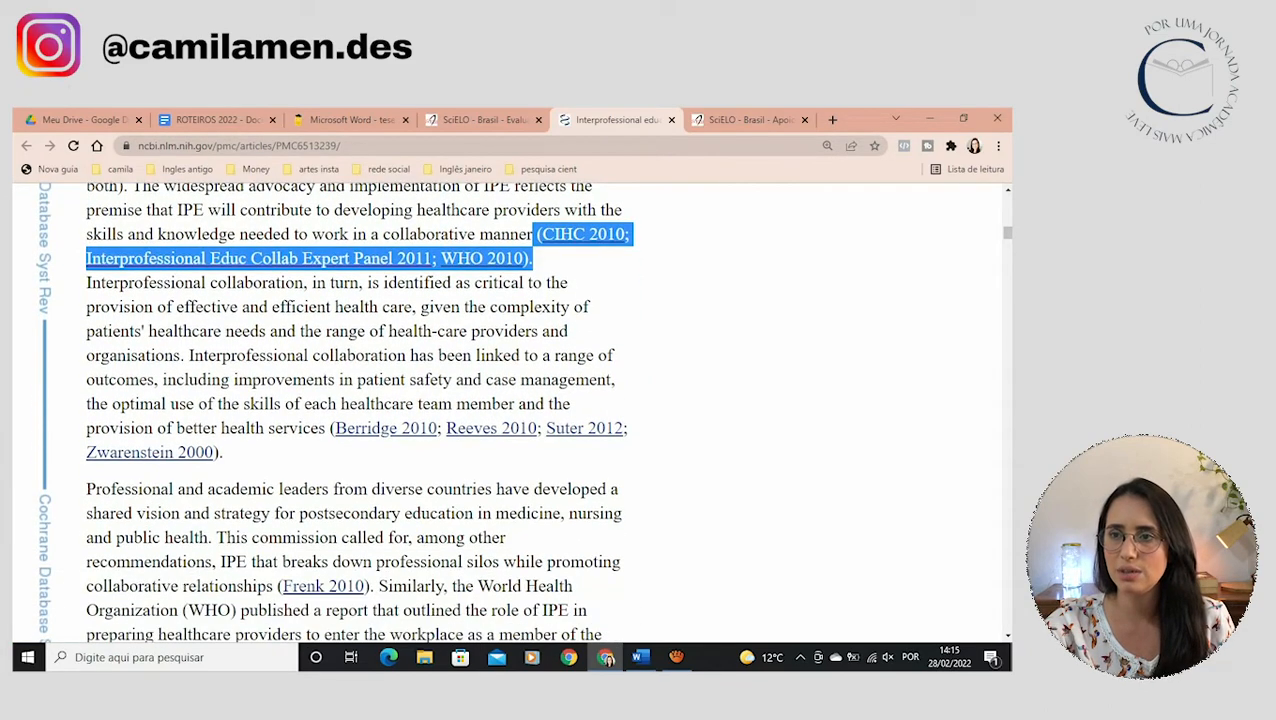
{"action": "left_click_drag", "start_coordinate": [311, 428], "coordinate": [222, 452]}
{"action": "left_click", "coordinate": [240, 453]}
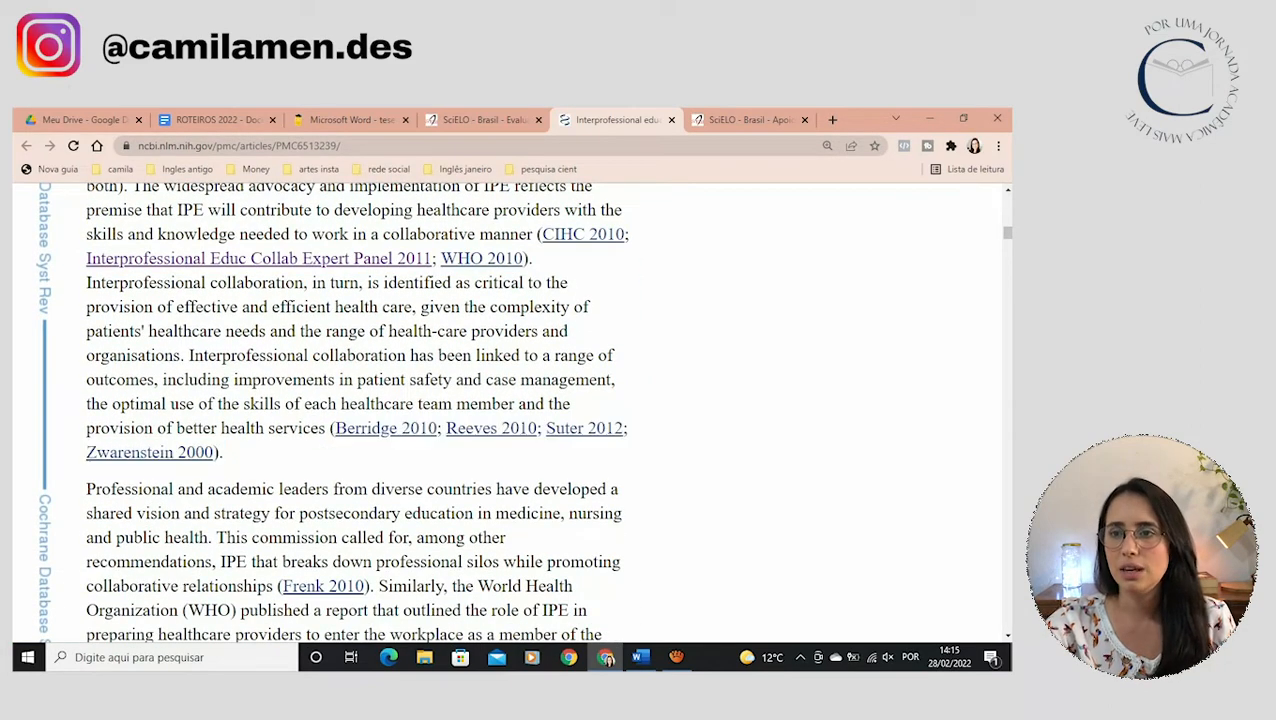
{"action": "left_click_drag", "start_coordinate": [326, 428], "coordinate": [89, 283]}
{"action": "left_click_drag", "start_coordinate": [329, 428], "coordinate": [222, 452]}
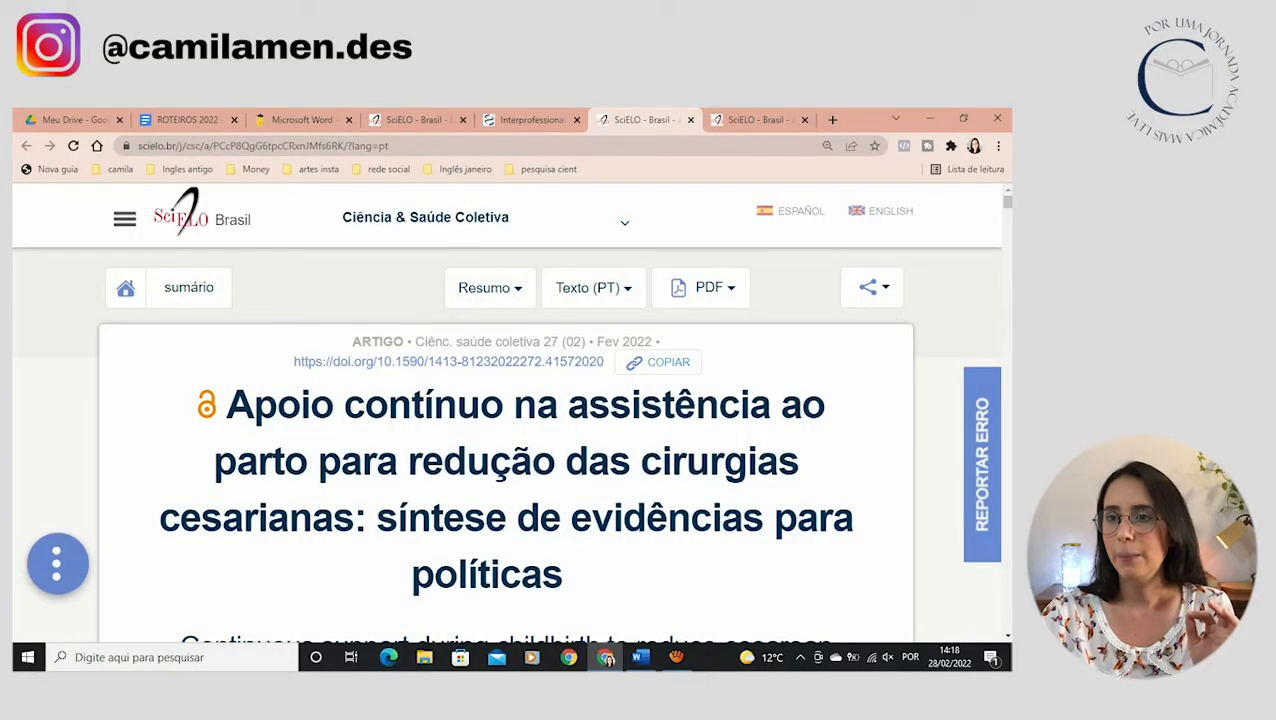
In the SciELO article on childbirth support, highlight the title, then copy the "Considerações finais" passage from "O apoio contínuo deve ser considerado" to "direitos das mulheres.".
{"action": "scroll", "coordinate": [506, 450], "scroll_direction": "down", "scroll_amount": 1}
{"action": "left_click_drag", "start_coordinate": [253, 330], "coordinate": [542, 505]}
{"action": "scroll", "coordinate": [505, 440], "scroll_direction": "down", "scroll_amount": 20}
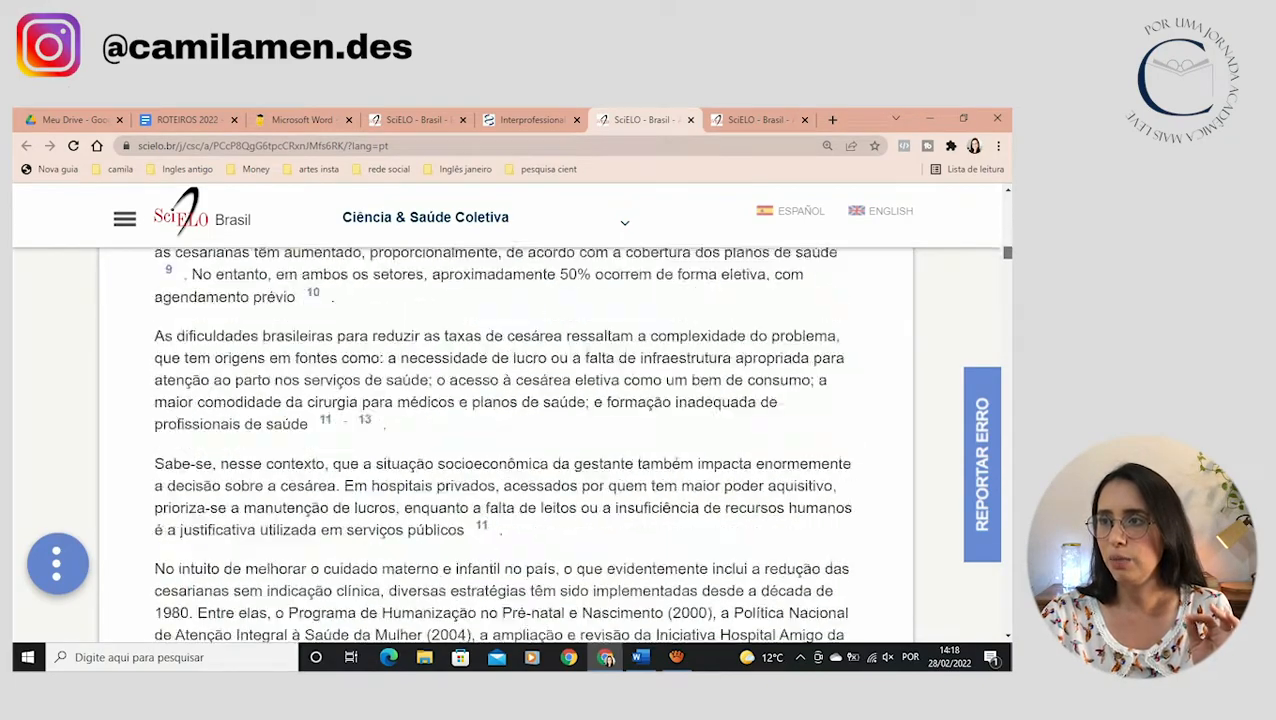
{"action": "scroll", "coordinate": [505, 440], "scroll_direction": "down", "scroll_amount": 20}
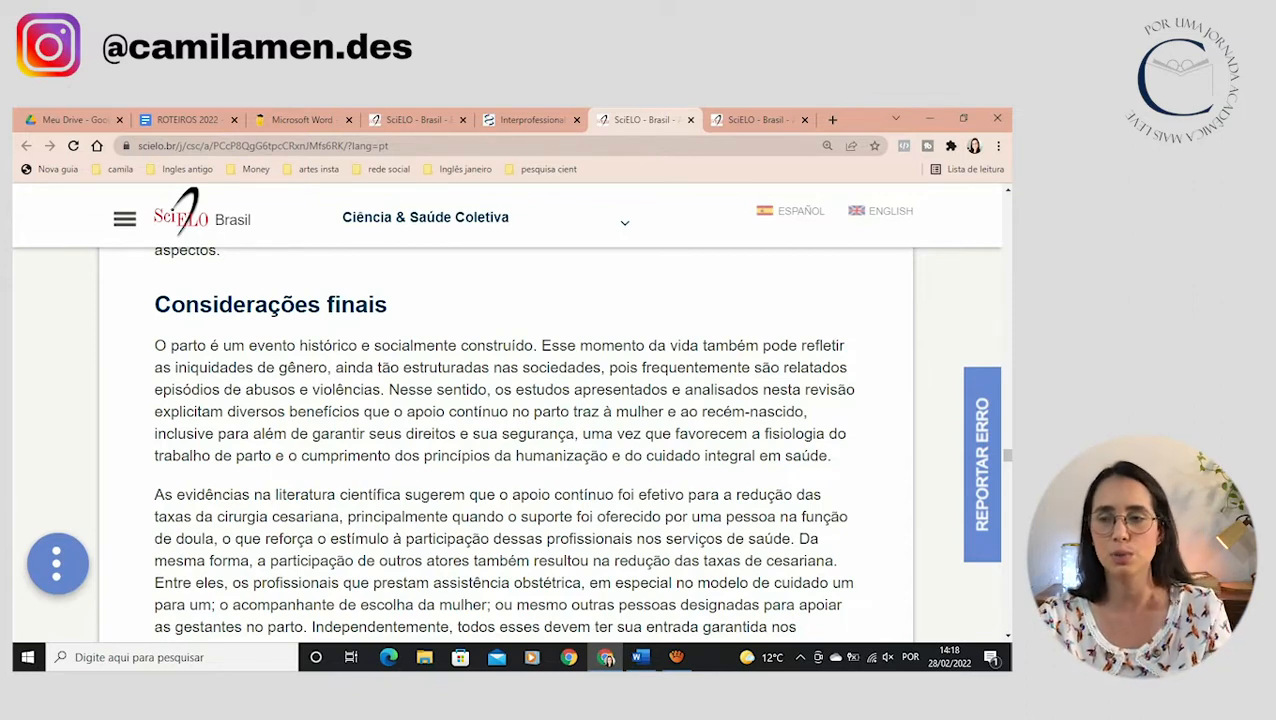
{"action": "scroll", "coordinate": [503, 449], "scroll_direction": "down", "scroll_amount": 1}
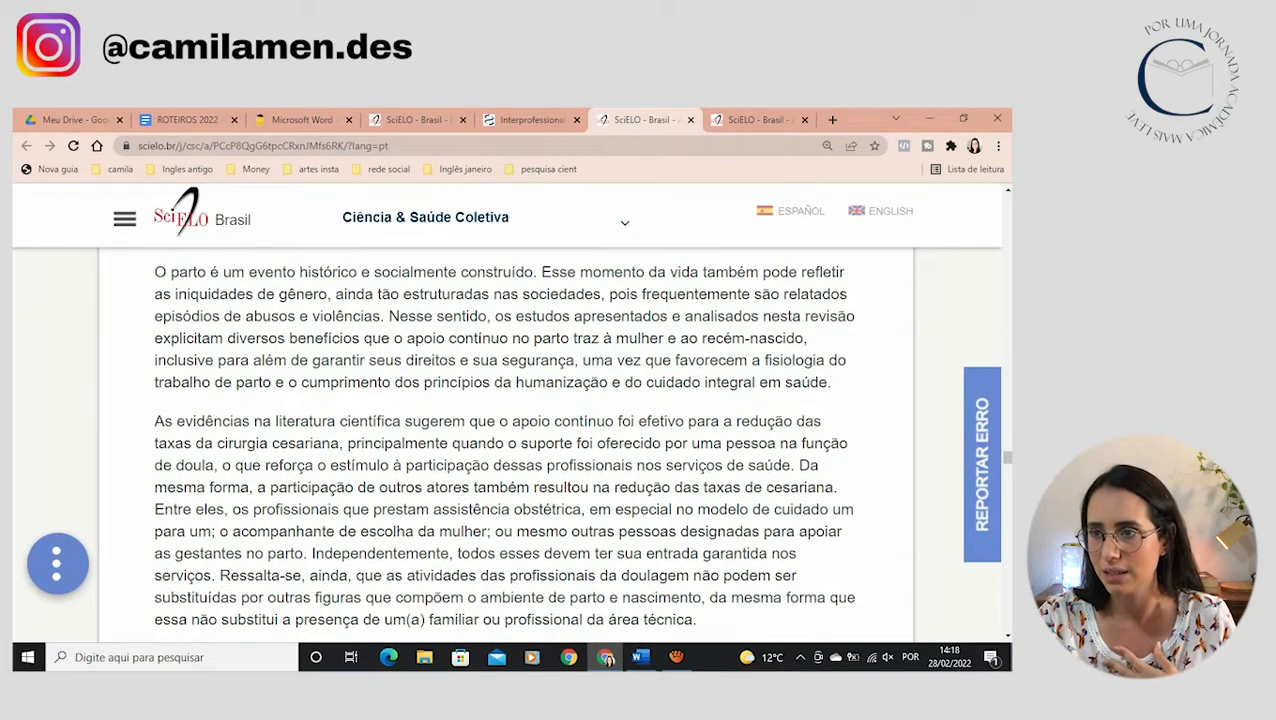
{"action": "scroll", "coordinate": [503, 449], "scroll_direction": "down", "scroll_amount": 1}
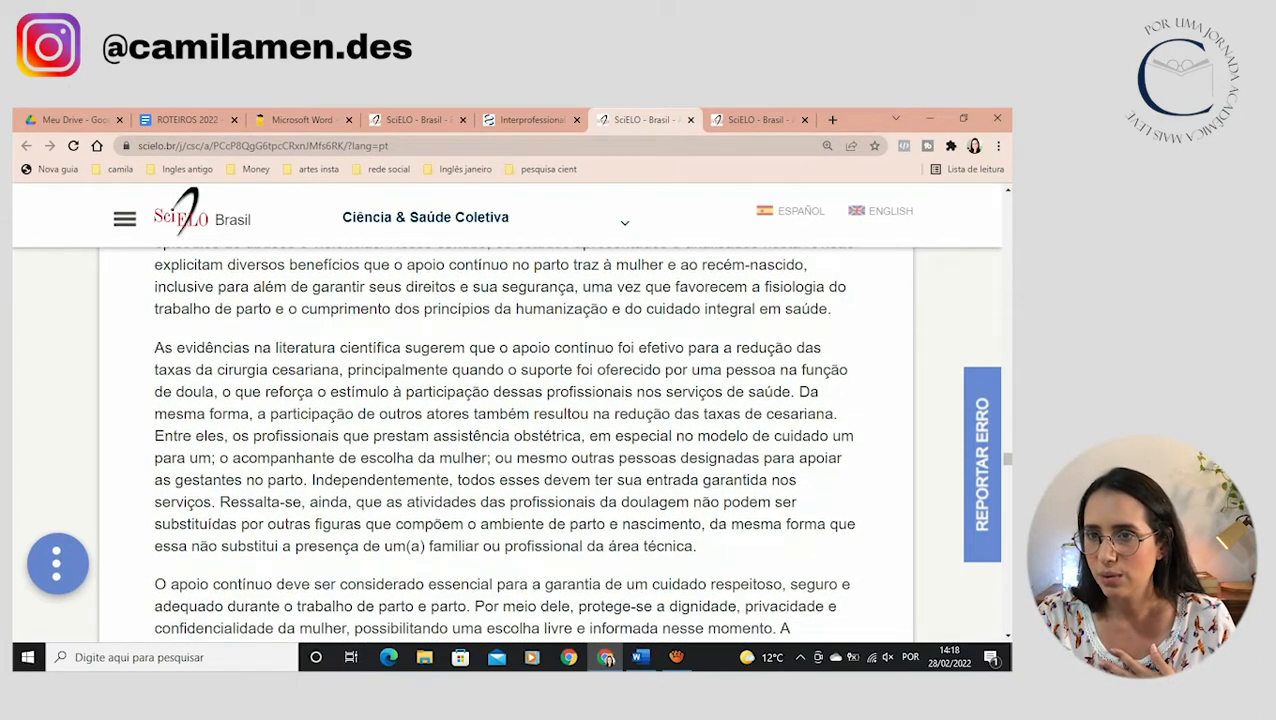
{"action": "scroll", "coordinate": [503, 449], "scroll_direction": "down", "scroll_amount": 2}
{"action": "left_click_drag", "start_coordinate": [154, 437], "coordinate": [304, 548]}
{"action": "key", "text": "ctrl+c"}
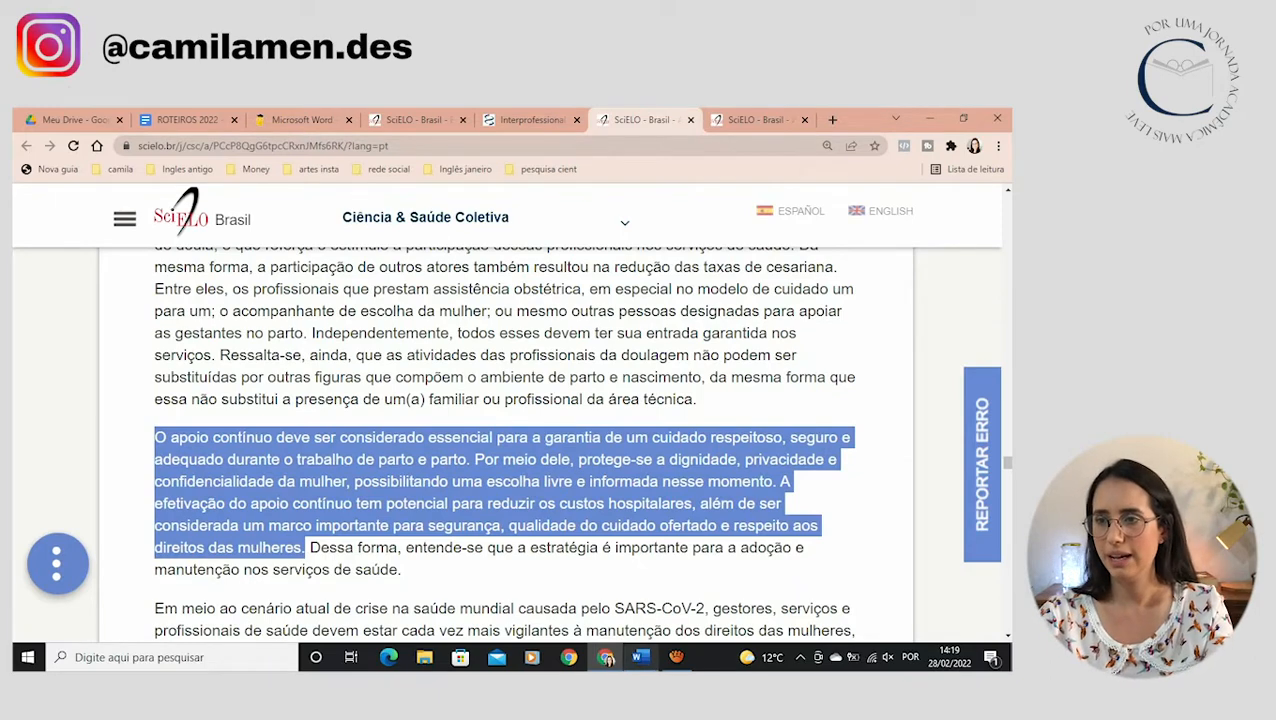
Switch to the blank Word document and paste the copied passage as text only.
{"action": "left_click", "coordinate": [640, 657]}
{"action": "right_click", "coordinate": [201, 363]}
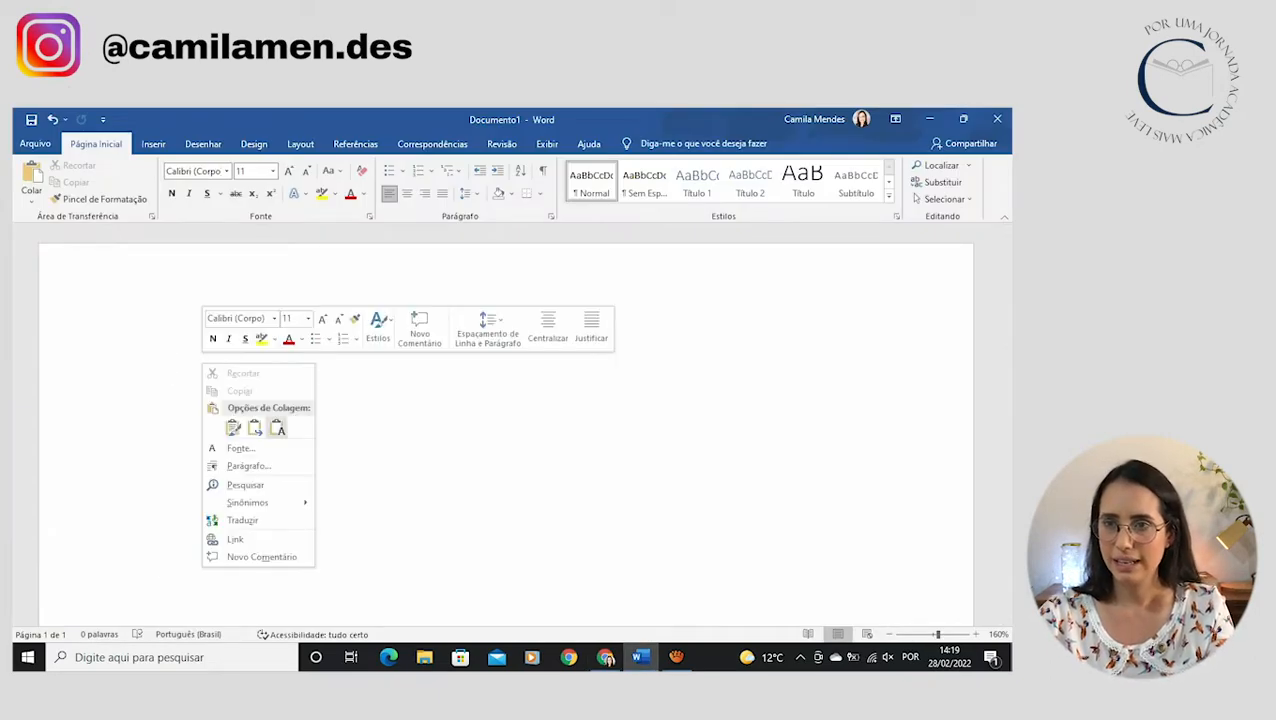
{"action": "left_click", "coordinate": [277, 428]}
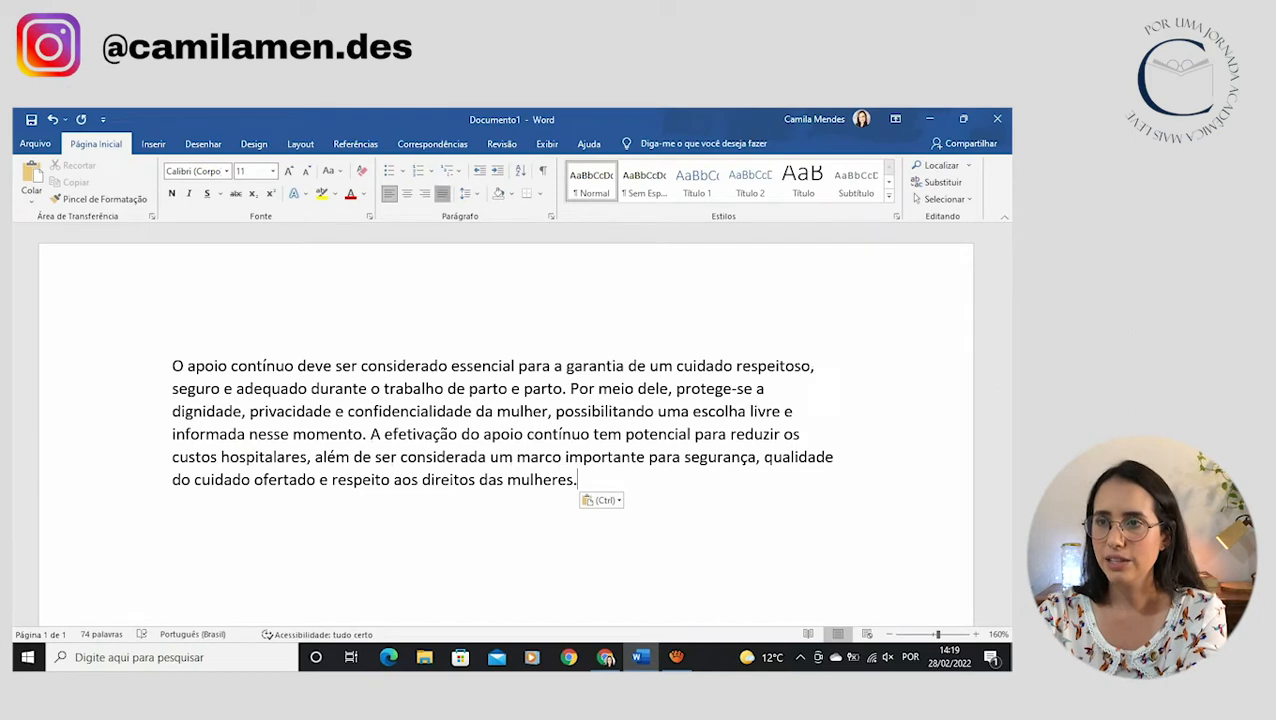
{"action": "left_click", "coordinate": [442, 193]}
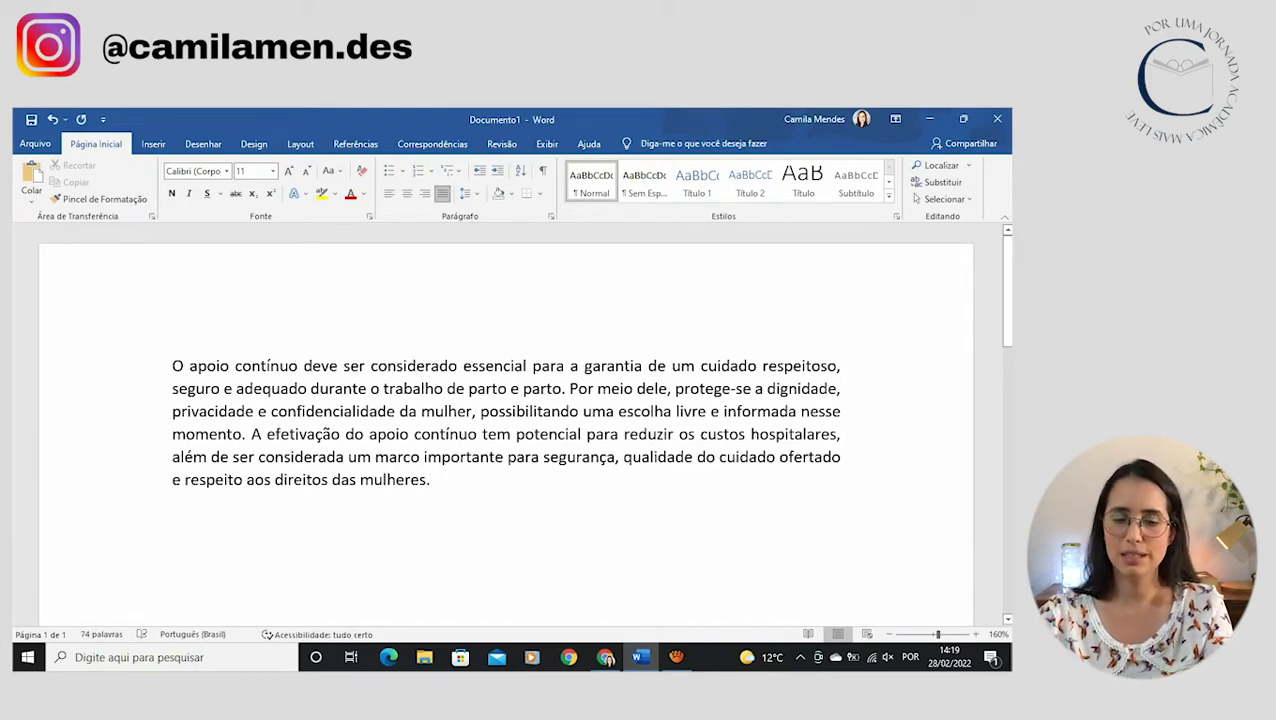
{"action": "key", "text": "ctrl+a"}
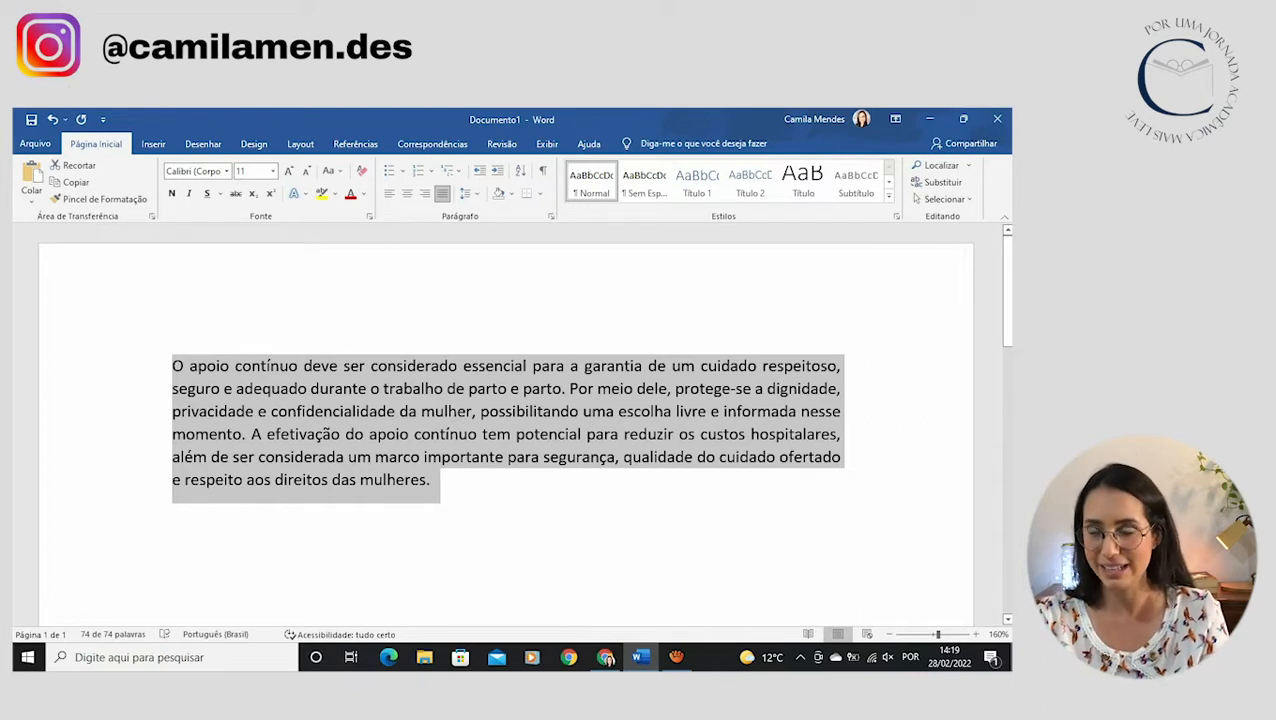
{"action": "key", "text": "ctrl+z"}
{"action": "left_click_drag", "start_coordinate": [580, 480], "coordinate": [172, 366]}
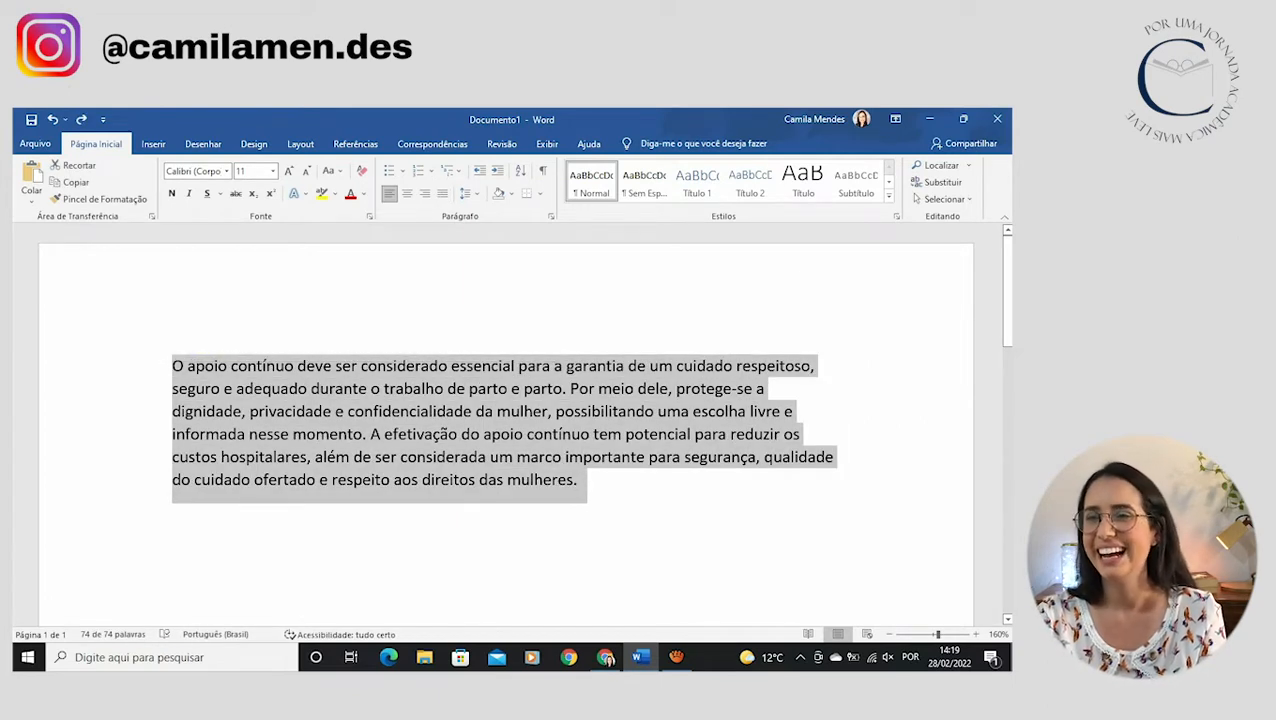
{"action": "left_click", "coordinate": [416, 411]}
Set the whole pasted paragraph to Times New Roman, size 12.
{"action": "left_click_drag", "start_coordinate": [580, 480], "coordinate": [172, 366]}
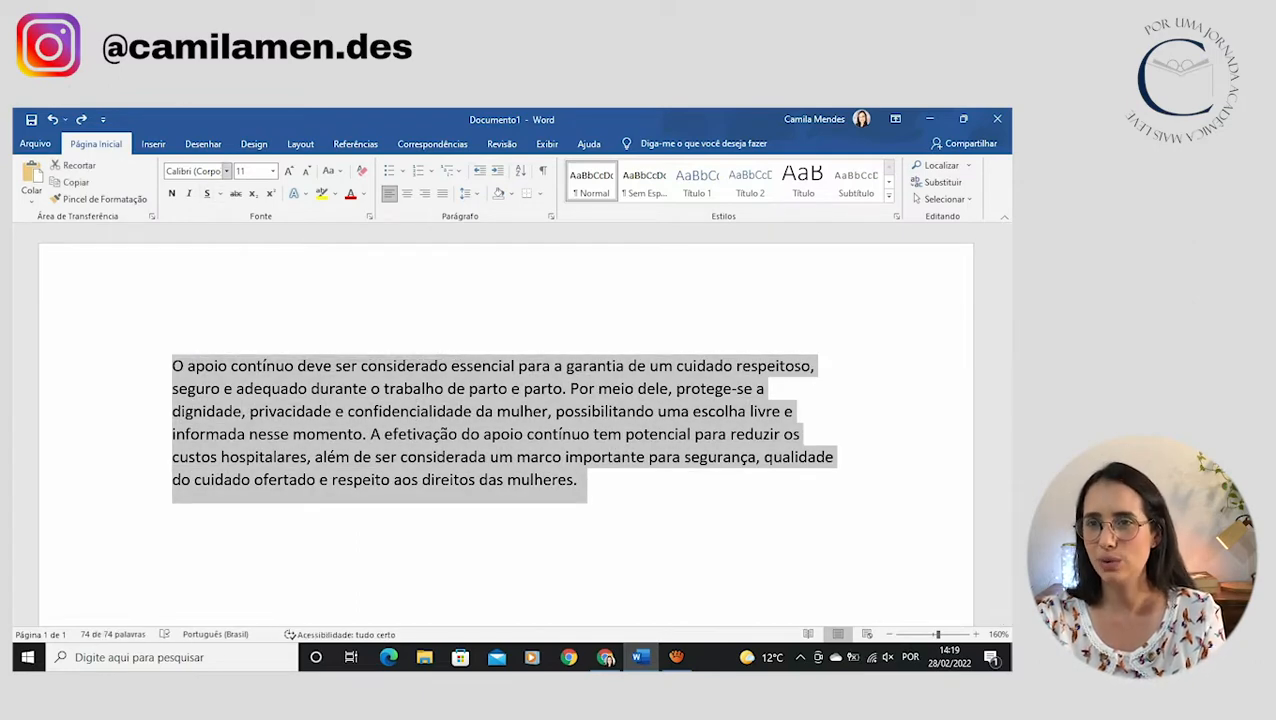
{"action": "left_click", "coordinate": [226, 171]}
{"action": "left_click", "coordinate": [212, 256]}
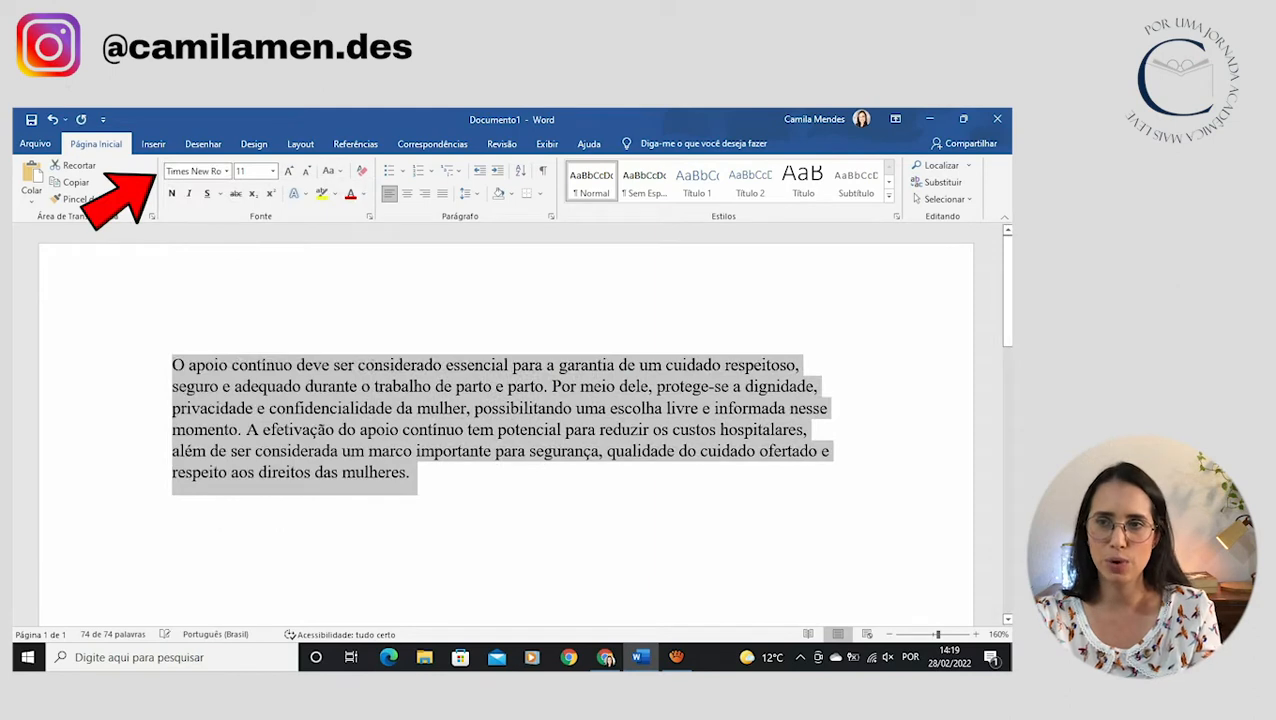
{"action": "left_click", "coordinate": [288, 171]}
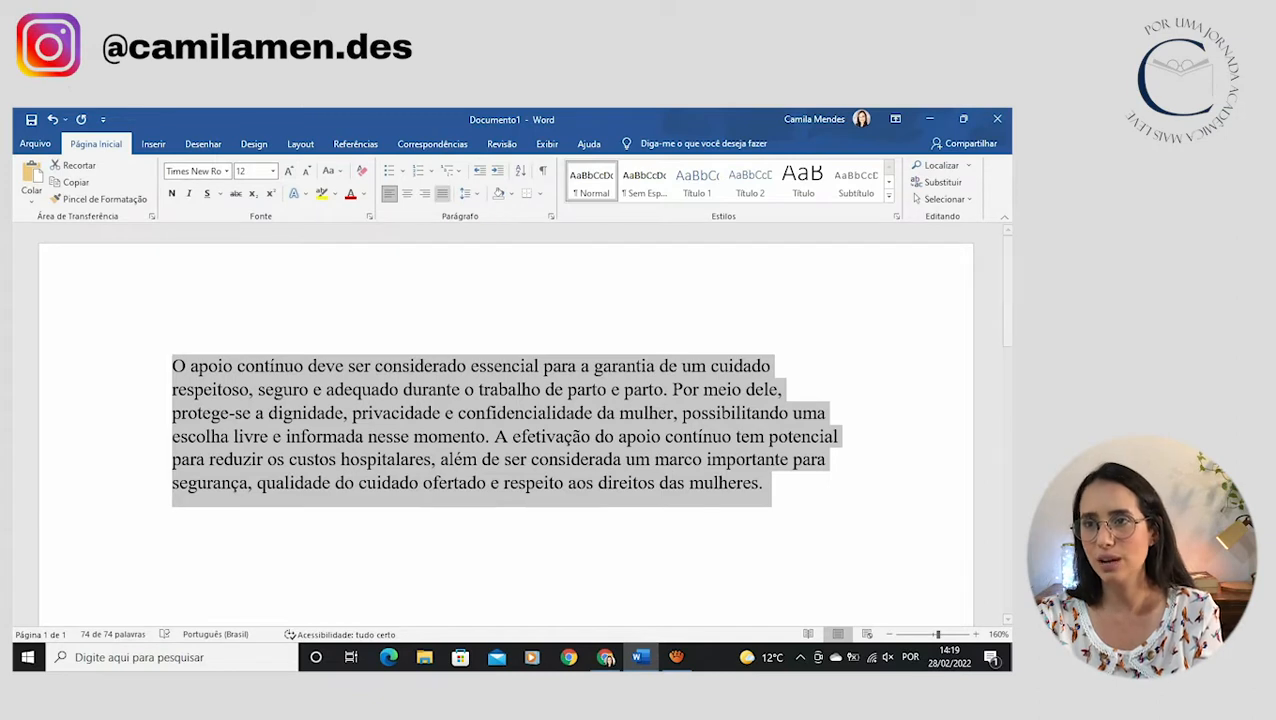
Justify the pasted paragraph and set its line spacing to 1,5.
{"action": "left_click", "coordinate": [442, 193]}
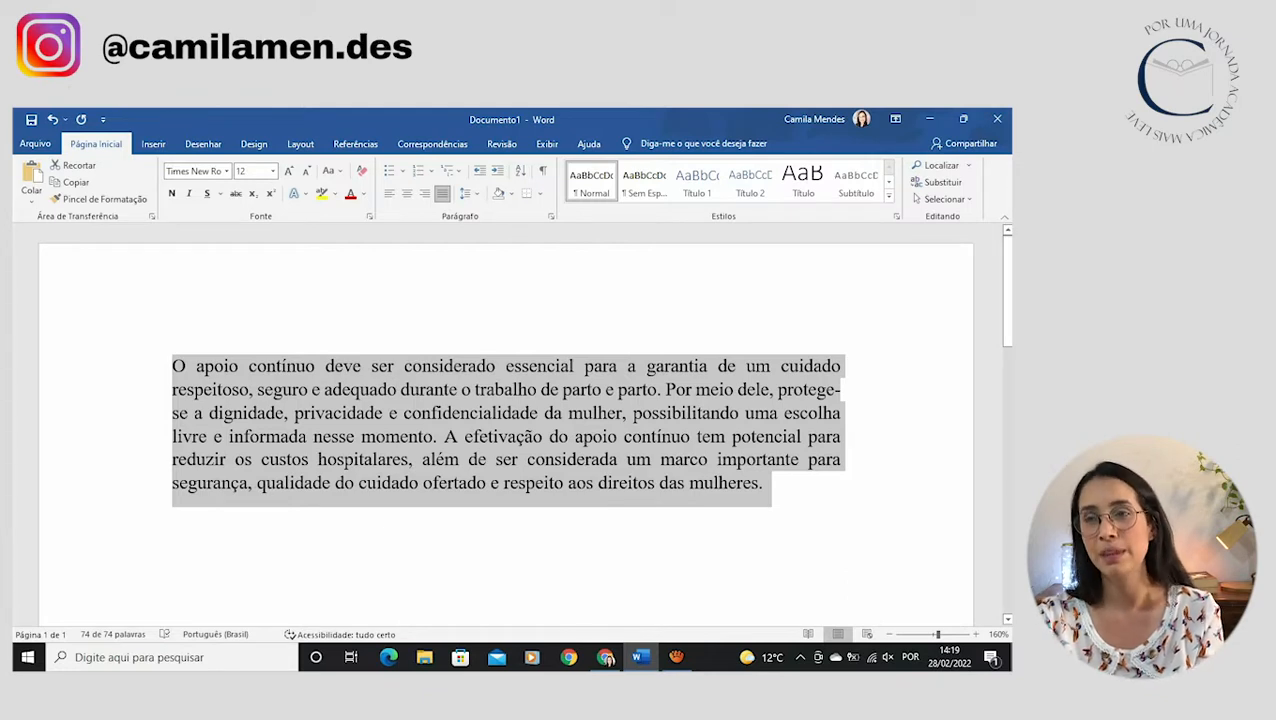
{"action": "left_click", "coordinate": [469, 193]}
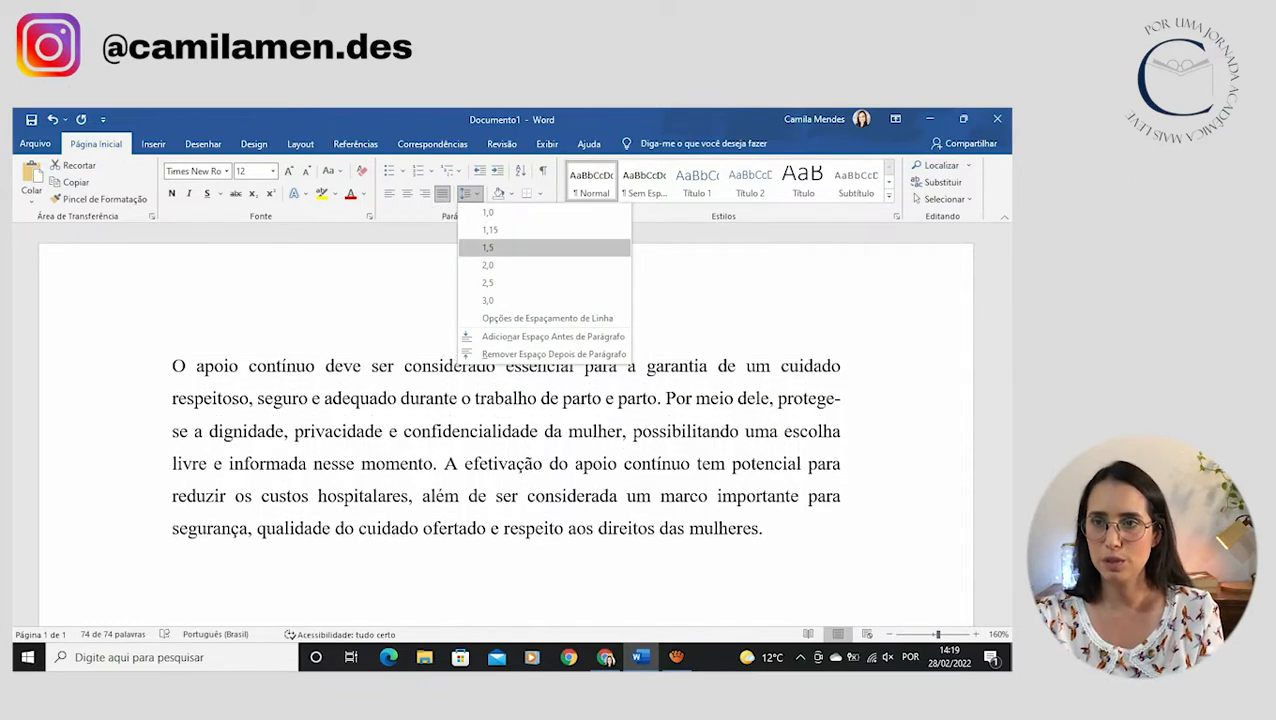
{"action": "left_click", "coordinate": [488, 247]}
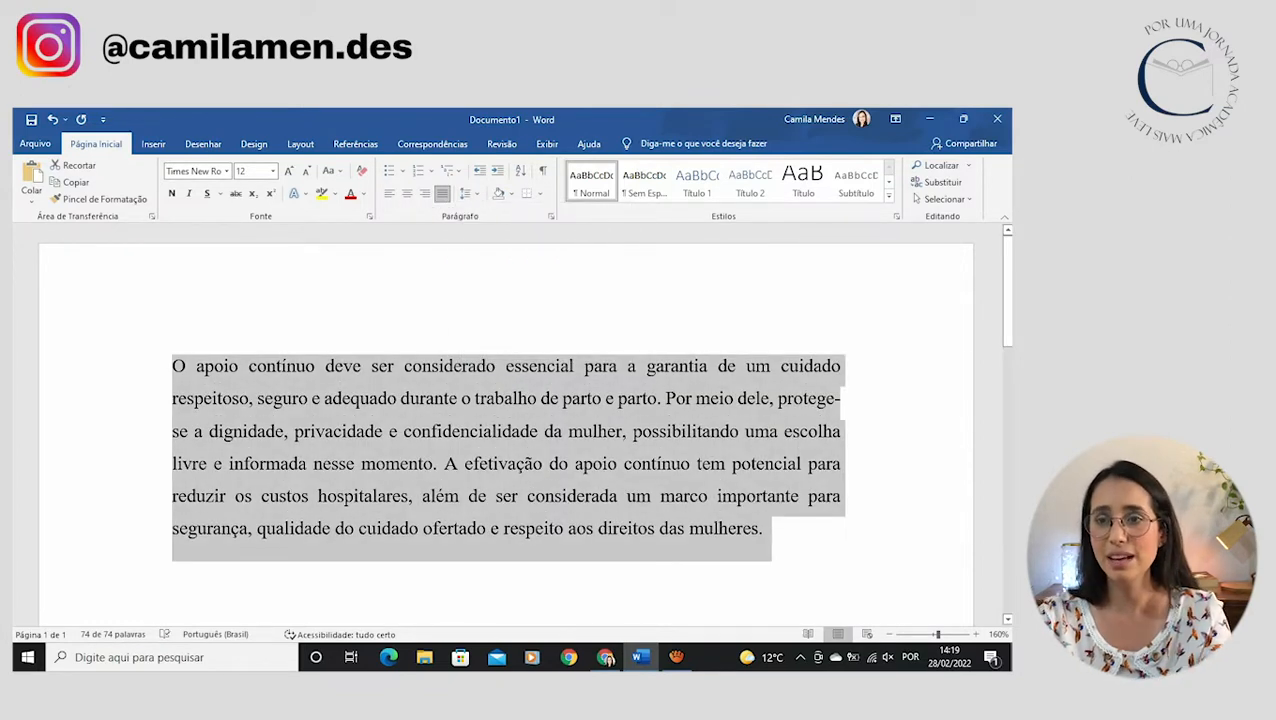
Indent the first line of the pasted paragraph by one tab stop.
{"action": "left_click", "coordinate": [204, 366]}
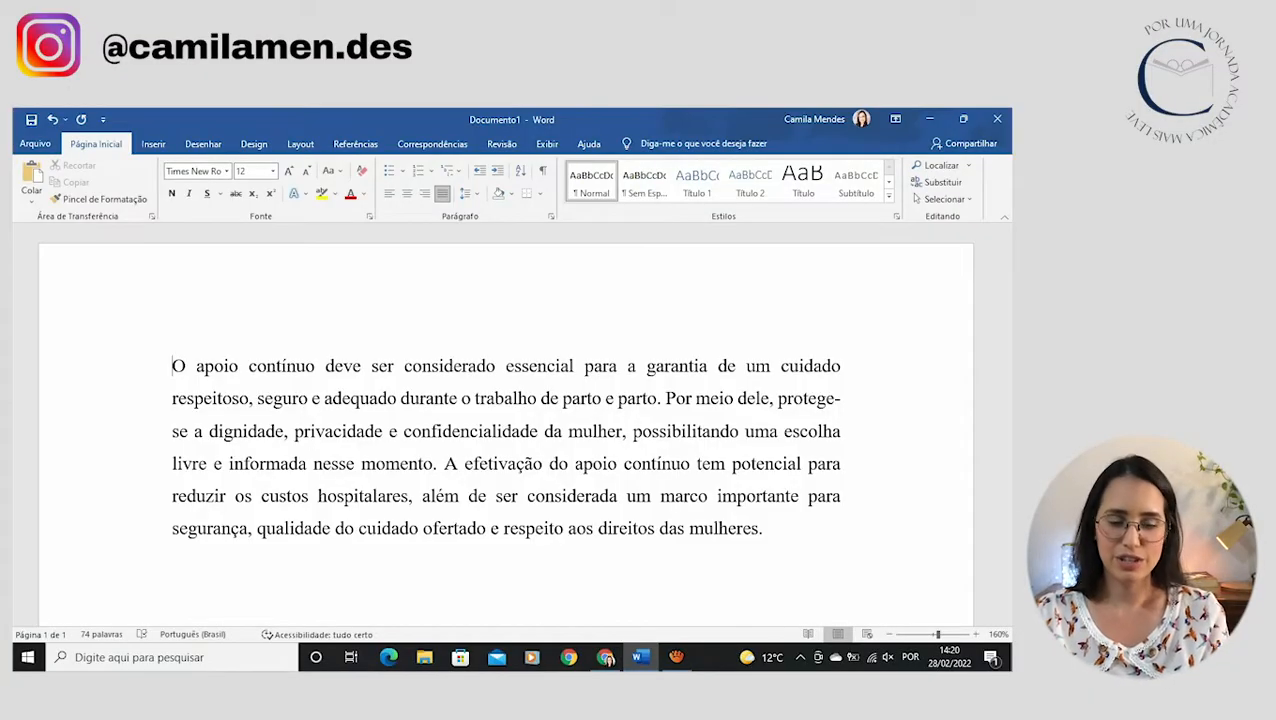
{"action": "key", "text": "Tab"}
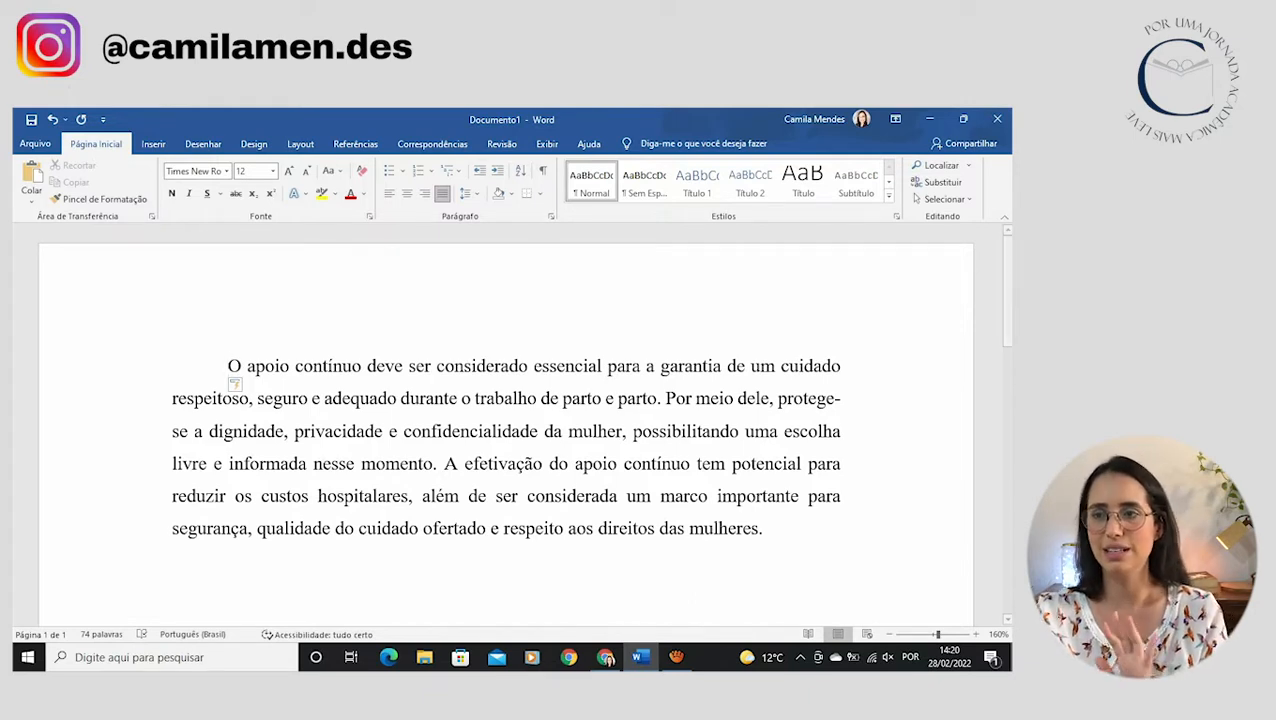
{"action": "left_click", "coordinate": [763, 528]}
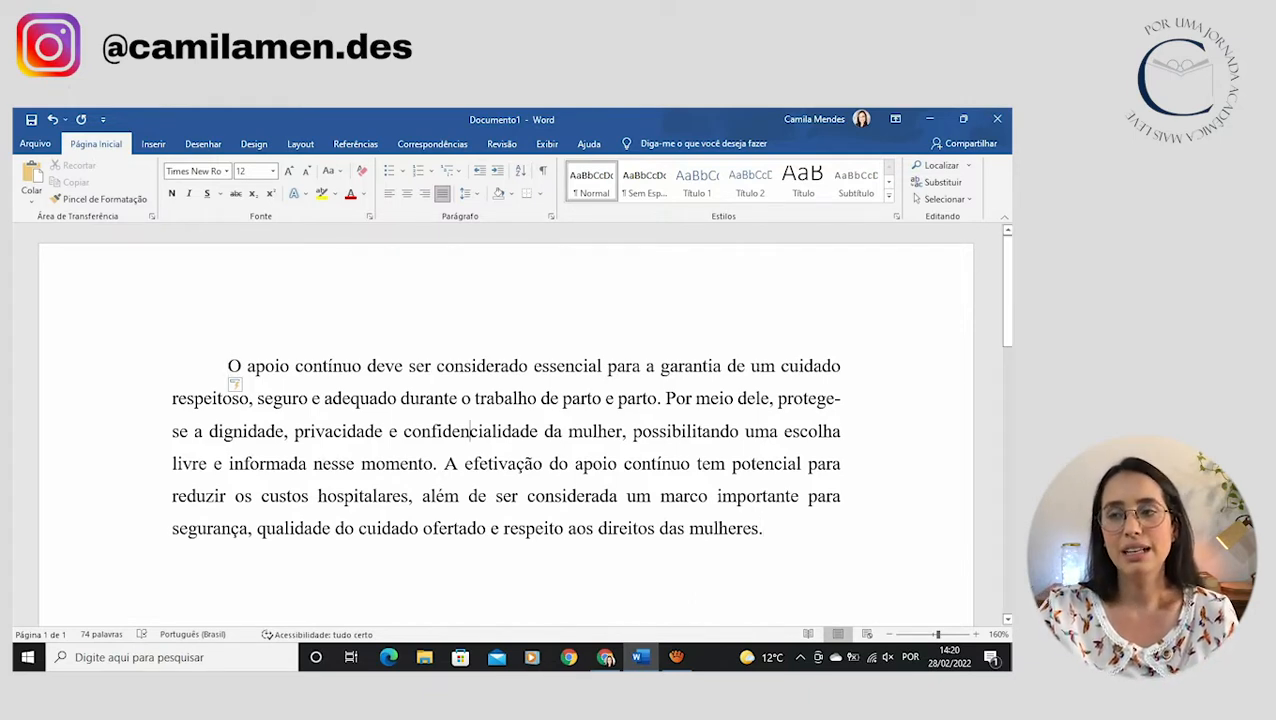
{"action": "key", "text": "ctrl+a"}
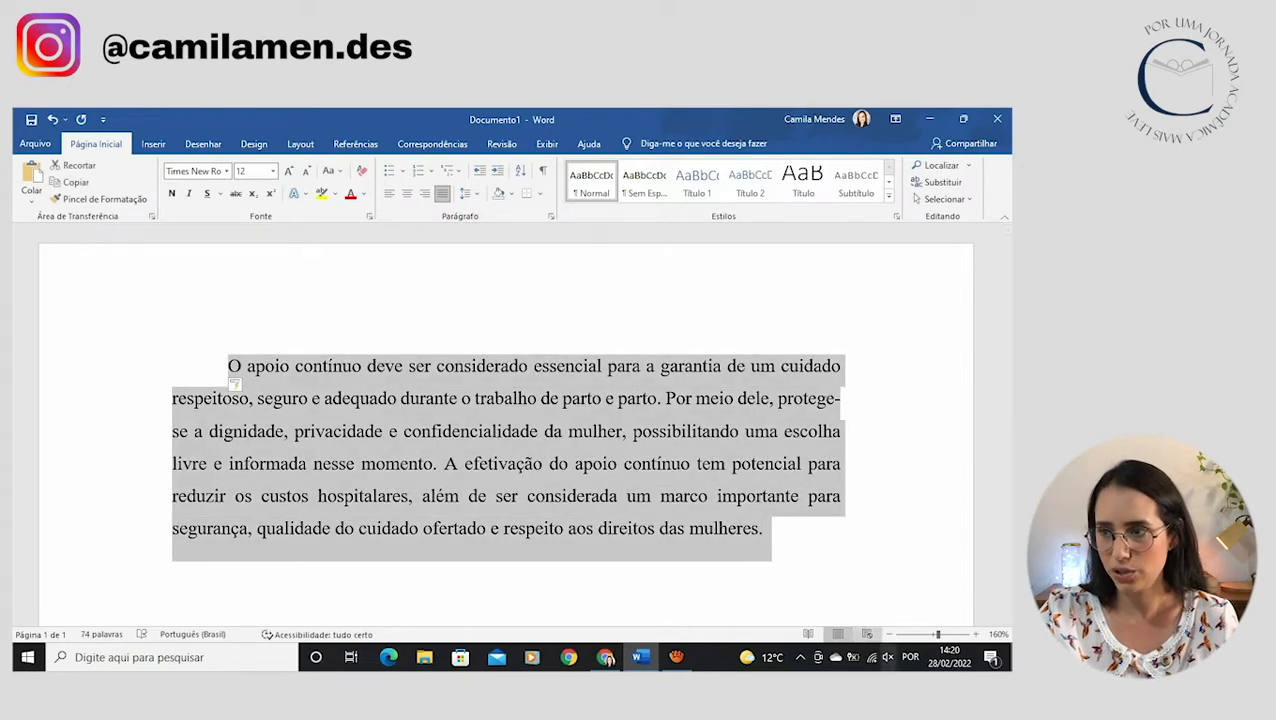
Start a new indented paragraph below the pasted passage, leaving a blank line between them, with the words "O estudo de".
{"action": "scroll", "coordinate": [506, 425], "scroll_direction": "down", "scroll_amount": 1}
{"action": "scroll", "coordinate": [506, 425], "scroll_direction": "down", "scroll_amount": 2}
{"action": "scroll", "coordinate": [506, 425], "scroll_direction": "up", "scroll_amount": 1}
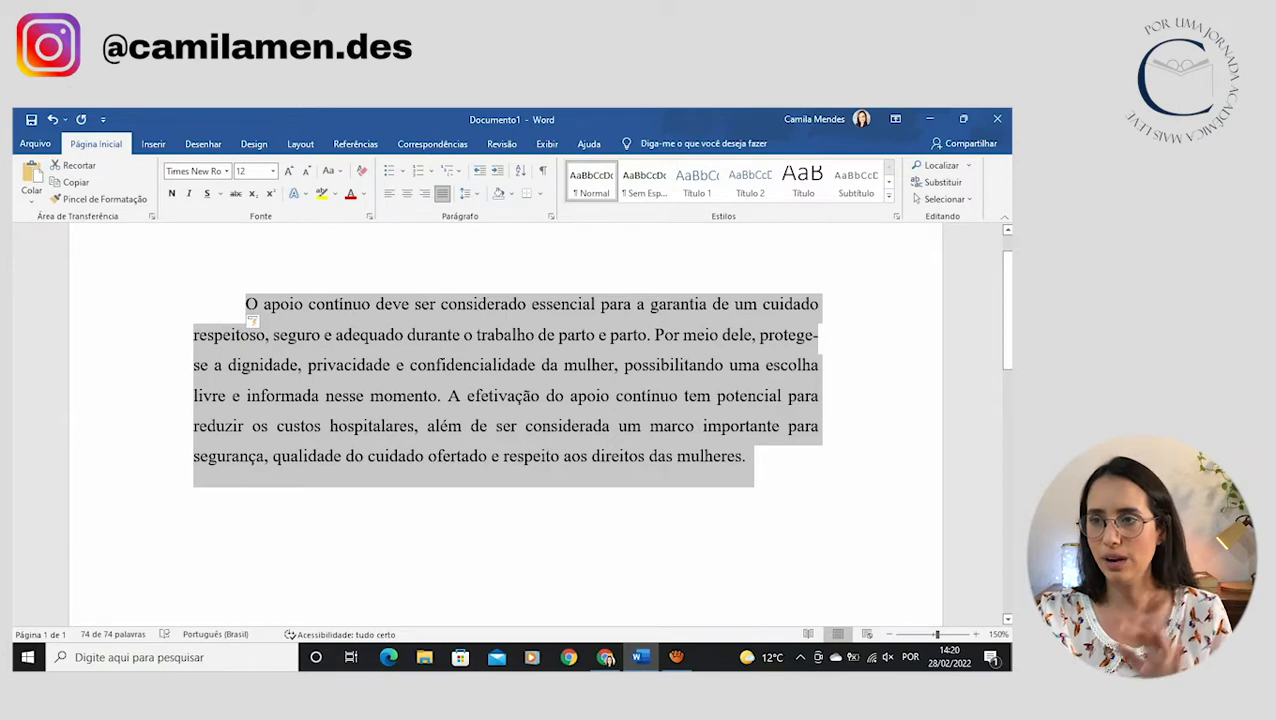
{"action": "key", "text": "ctrl+End"}
{"action": "key", "text": "Return"}
{"action": "key", "text": "Return"}
{"action": "key", "text": "Tab"}
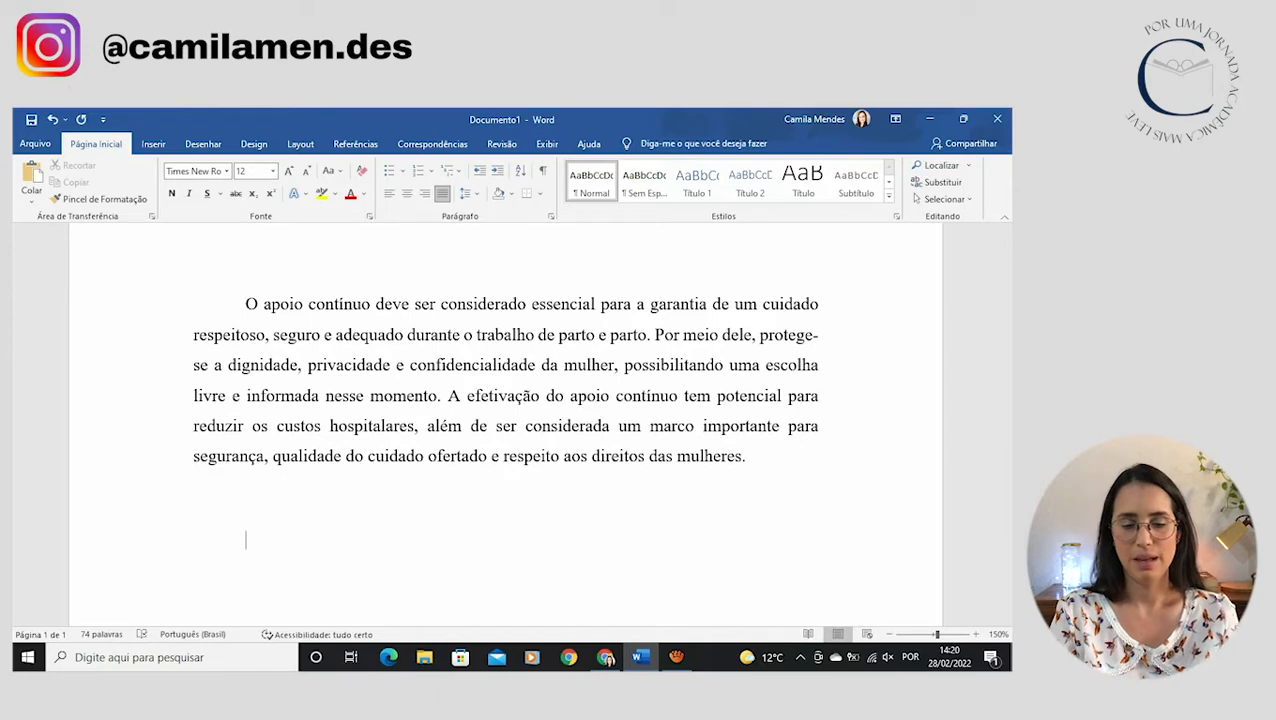
{"action": "type", "text": "O estudo de"}
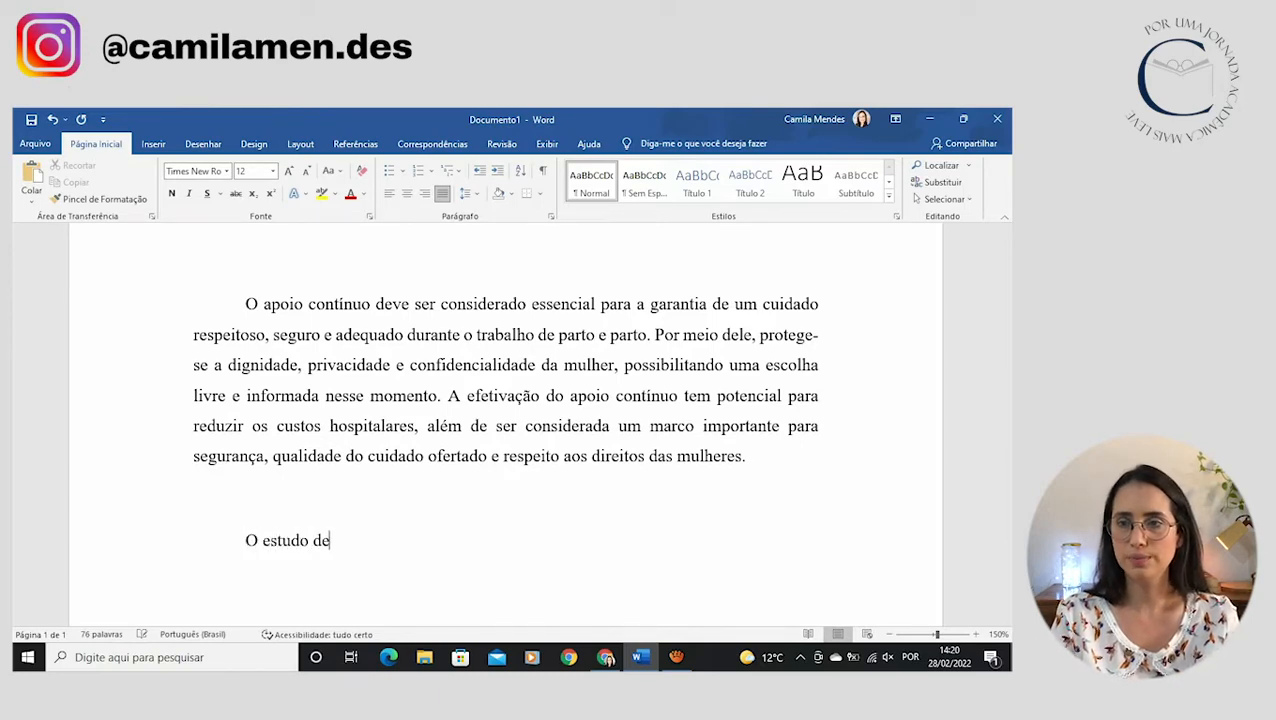
Return to the SciELO childbirth article and check the author list beneath its title.
{"action": "key", "text": "alt+Tab"}
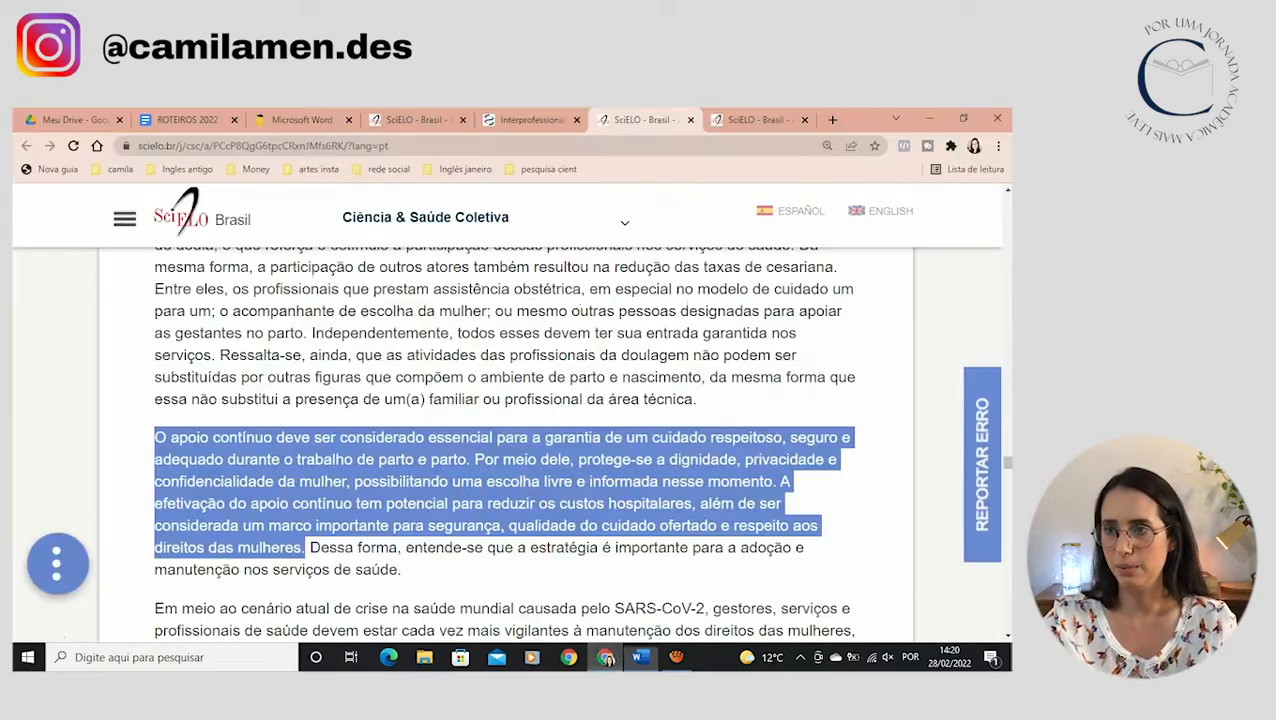
{"action": "left_click_drag", "start_coordinate": [1007, 462], "coordinate": [1007, 200]}
{"action": "scroll", "coordinate": [505, 445], "scroll_direction": "down", "scroll_amount": 3}
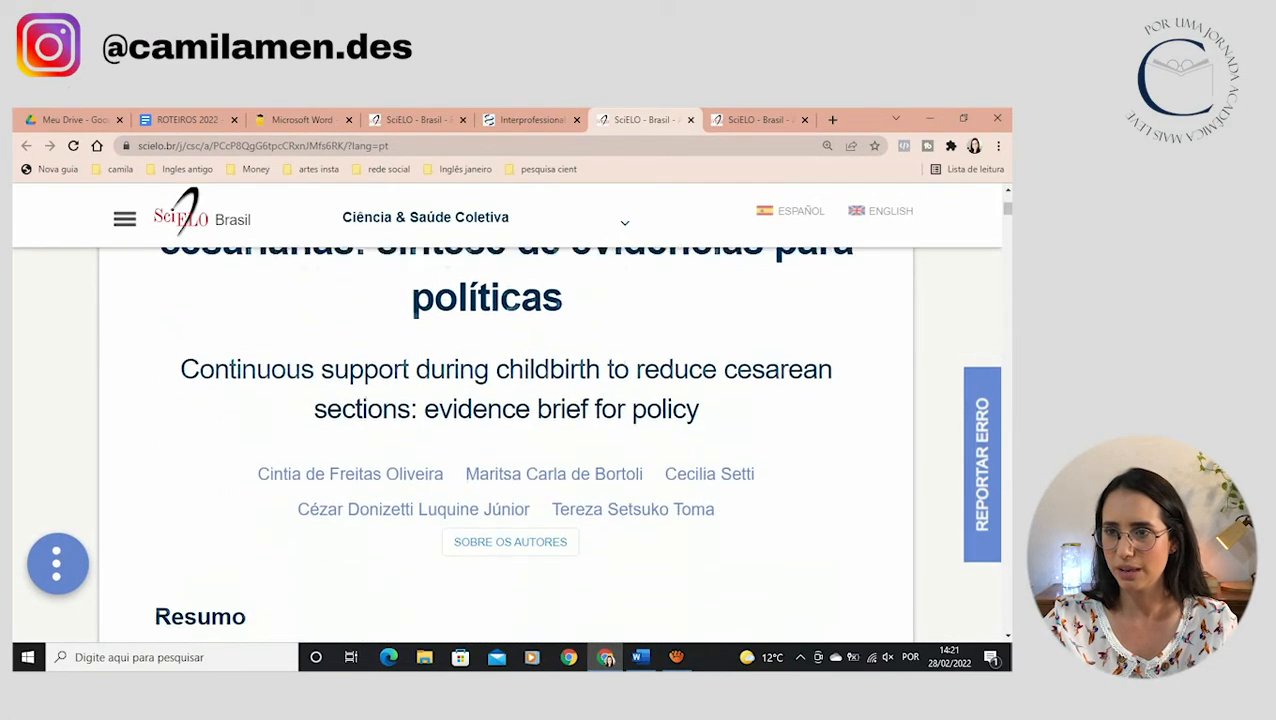
{"action": "scroll", "coordinate": [450, 490], "scroll_direction": "up", "scroll_amount": 1}
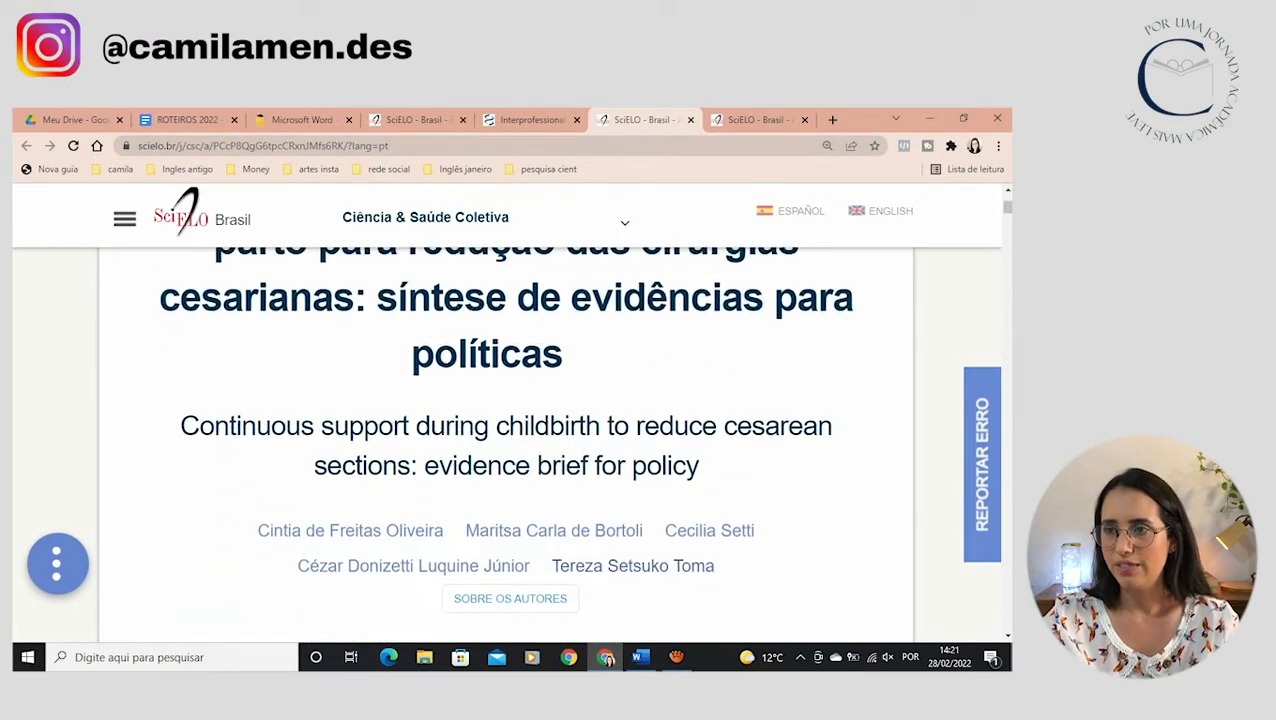
Back in Word, replace "O estudo de" with the first author's surname followed by "et al.".
{"action": "left_click", "coordinate": [640, 657]}
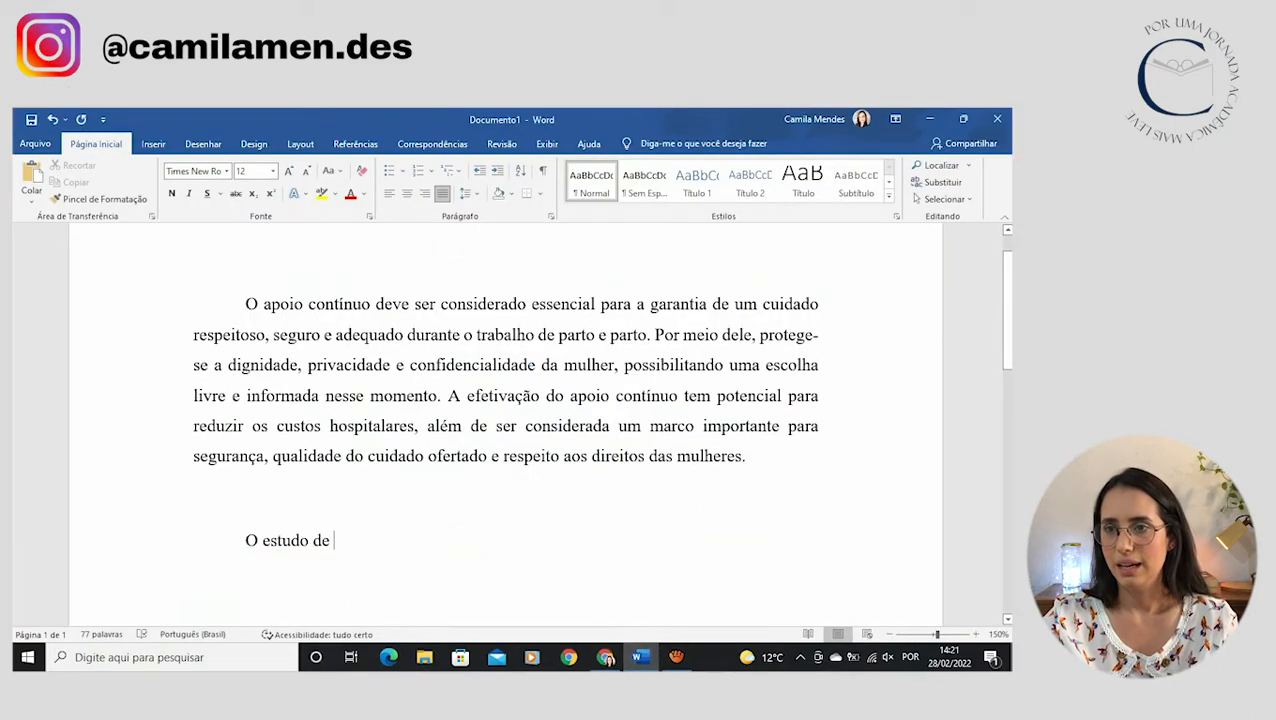
{"action": "left_click_drag", "start_coordinate": [334, 542], "coordinate": [247, 542]}
{"action": "left_click", "coordinate": [311, 541]}
{"action": "left_click_drag", "start_coordinate": [334, 542], "coordinate": [245, 542]}
{"action": "type", "text": "Ol"}
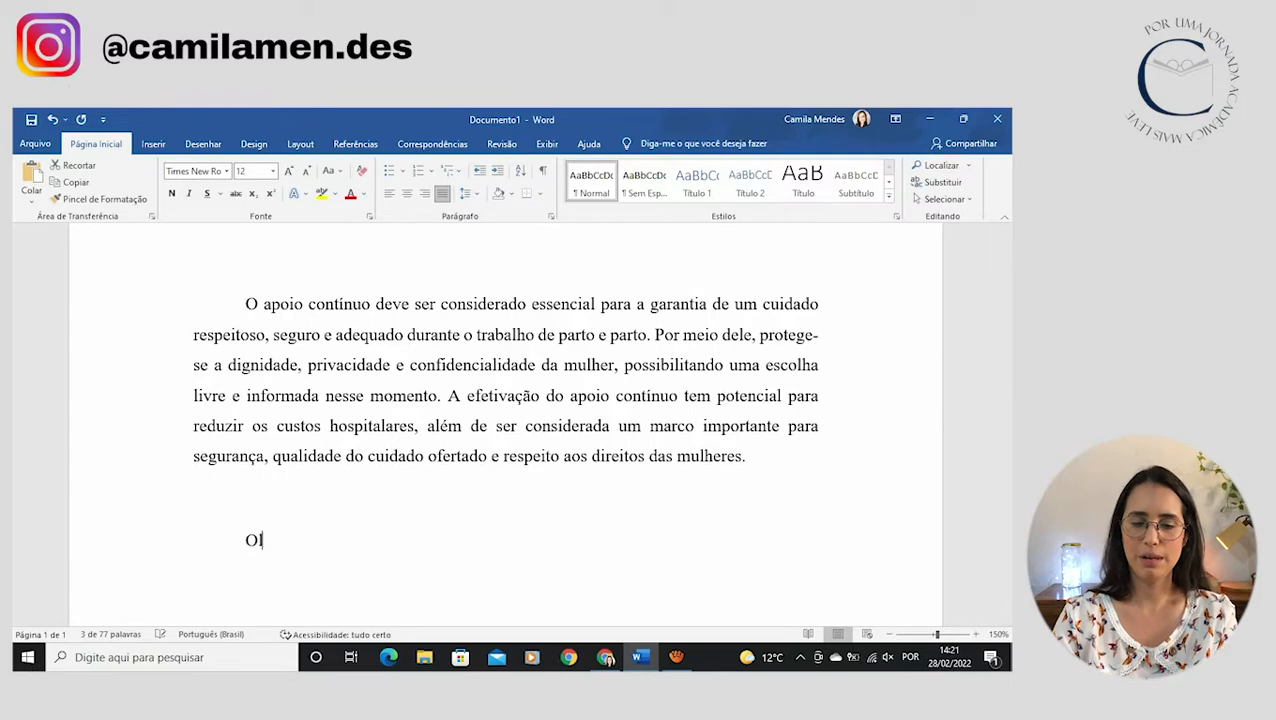
{"action": "type", "text": "iveira et al. "}
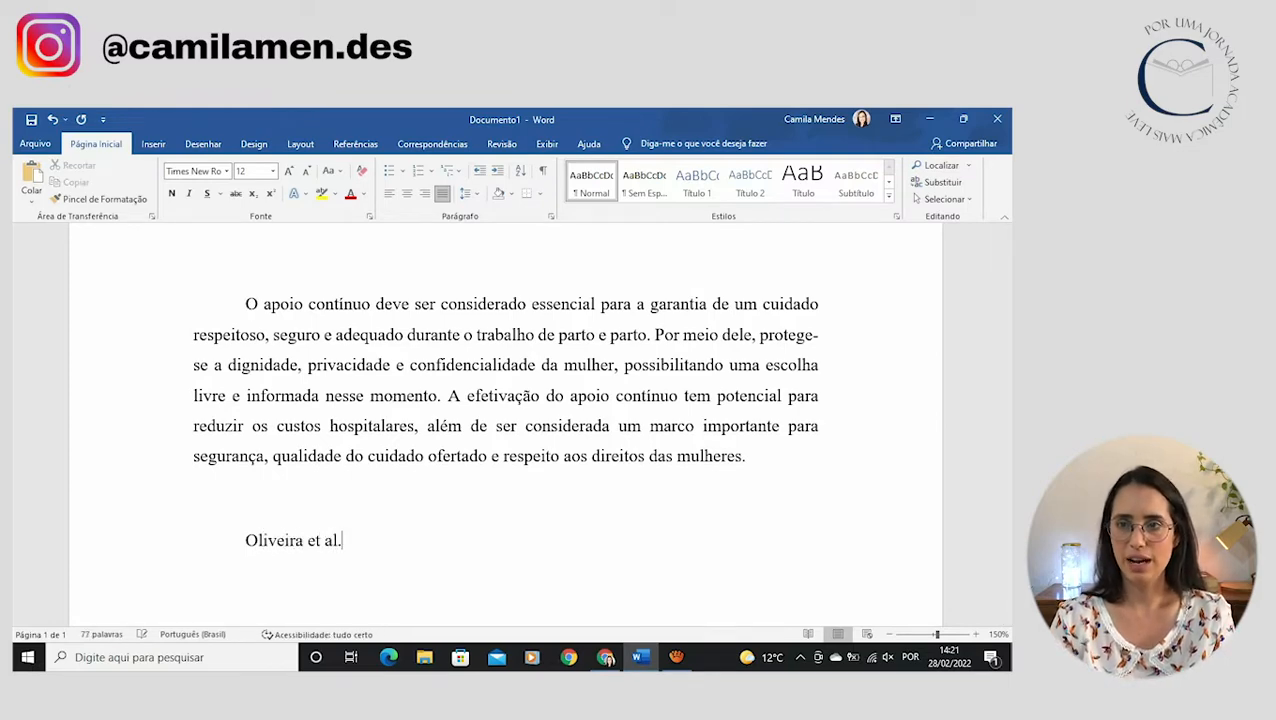
Look up the publication year at the head of the SciELO article and add "(2022)" after "et al." in the Word paragraph.
{"action": "type", "text": "("}
{"action": "key", "text": "alt+Tab"}
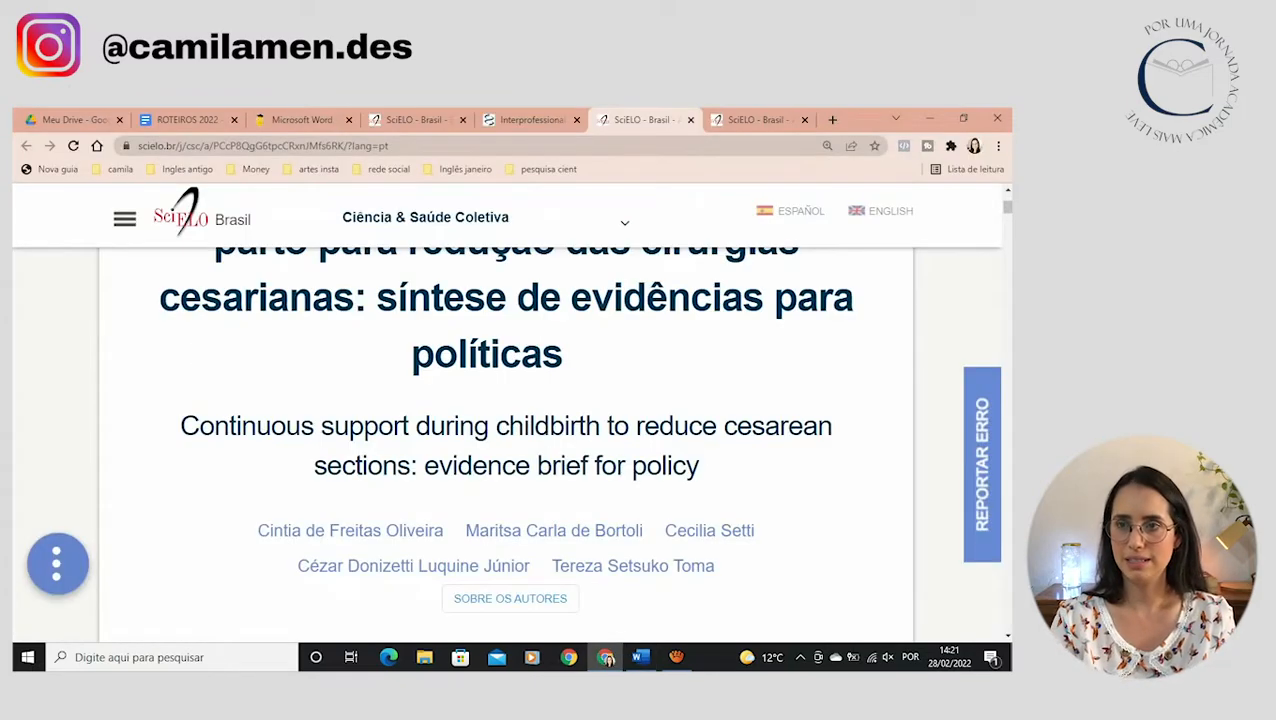
{"action": "scroll", "coordinate": [505, 440], "scroll_direction": "up", "scroll_amount": 2}
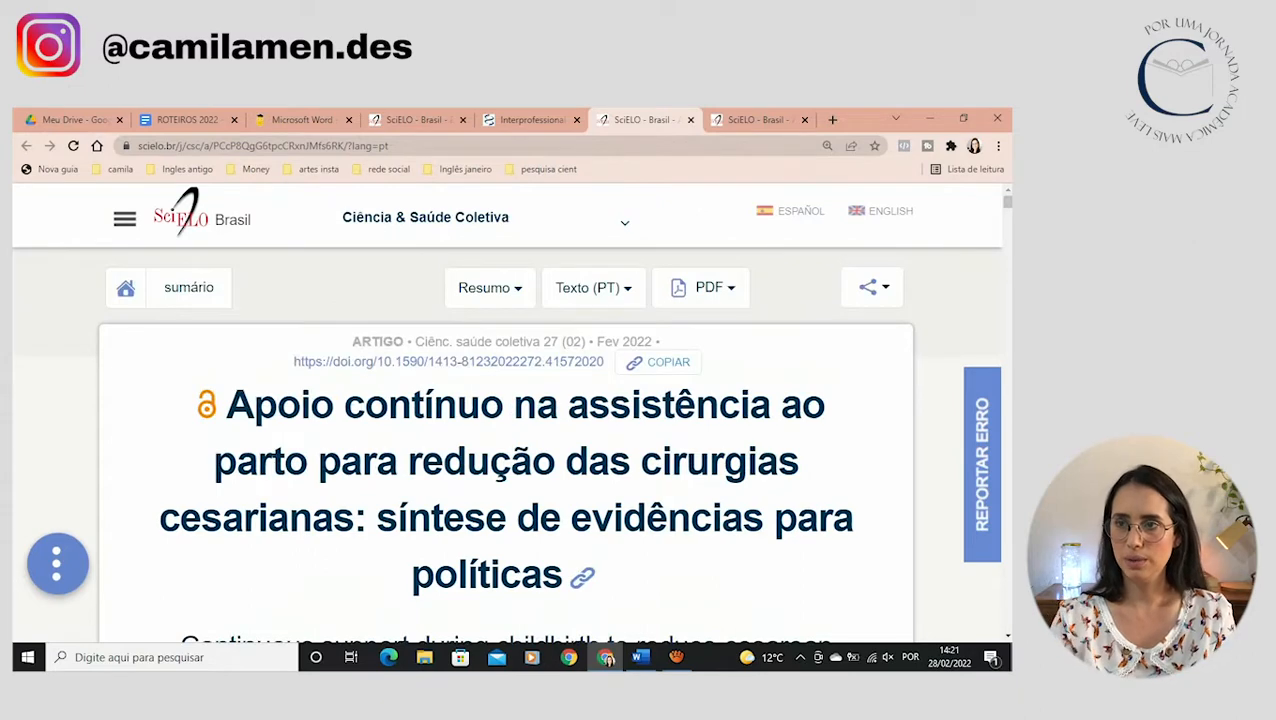
{"action": "key", "text": "alt+Tab"}
{"action": "type", "text": "2022)"}
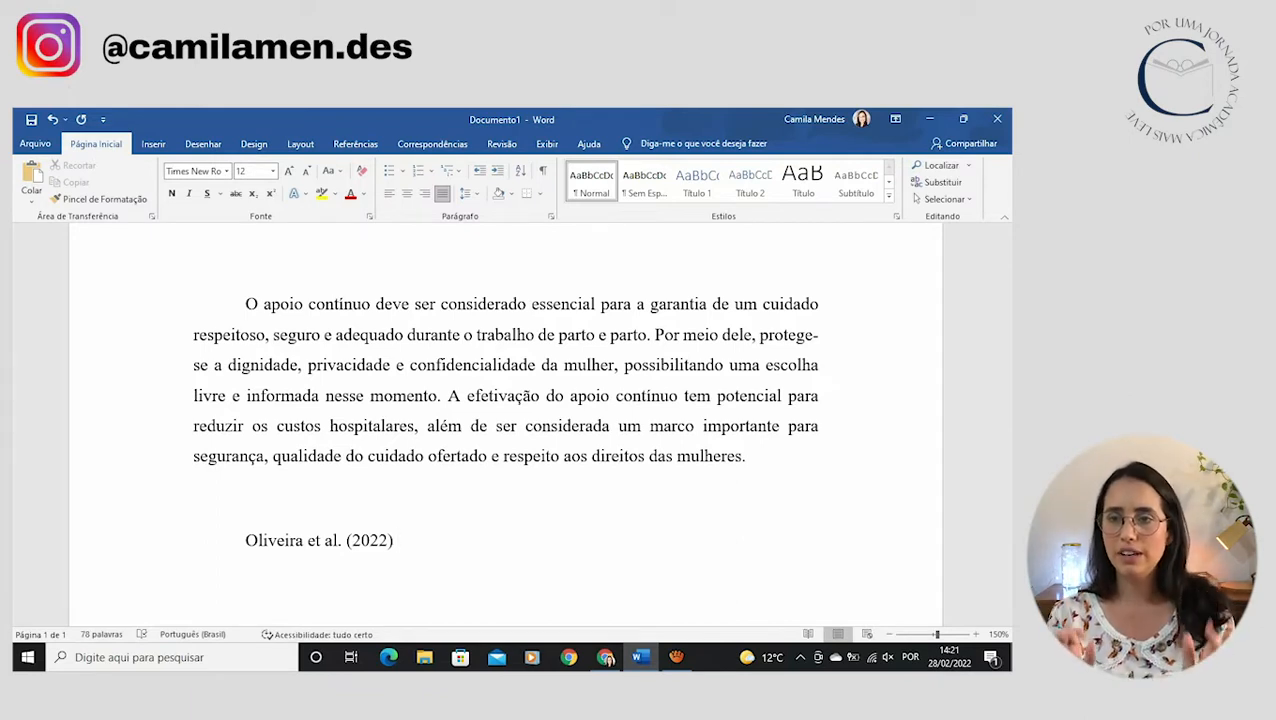
Continue the paraphrase after the citation year with the words "afirmam que".
{"action": "type", "text": "afirma"}
{"action": "key", "text": "BackSpace"}
{"action": "key", "text": "BackSpace"}
{"action": "type", "text": "mam que"}
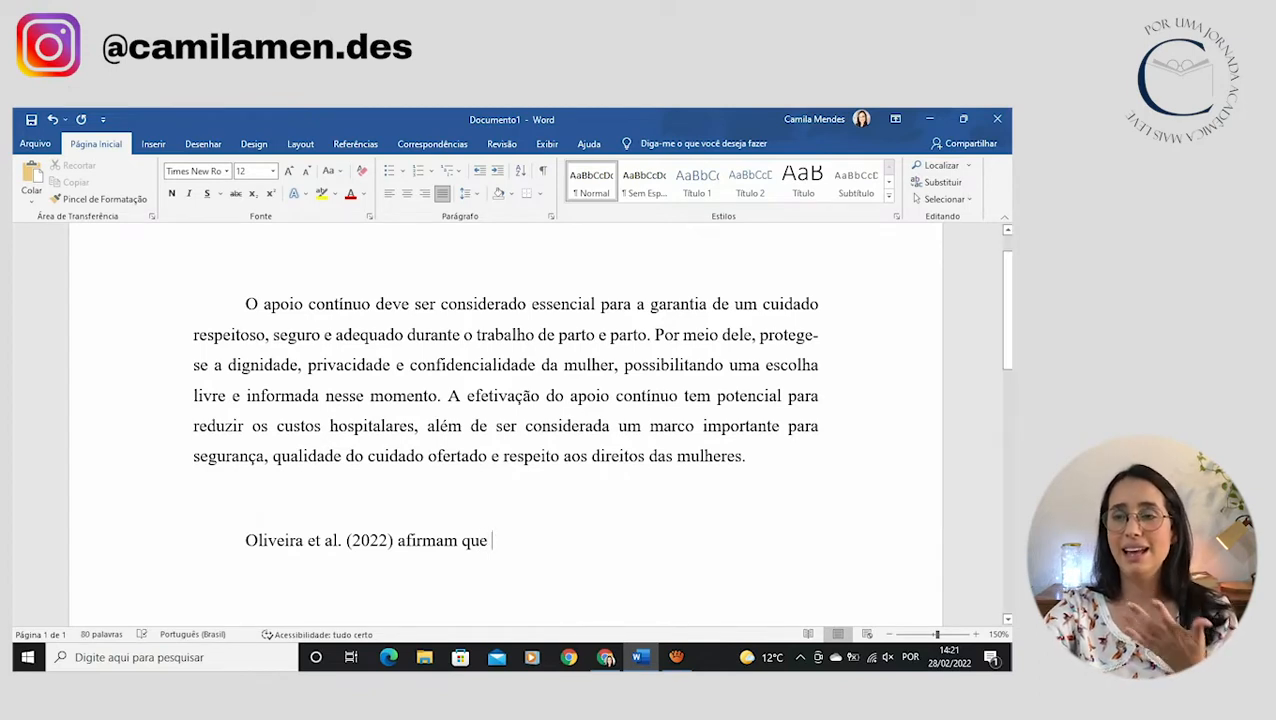
Make both occurrences of "apoio contínuo" in the pasted passage bold.
{"action": "left_click_drag", "start_coordinate": [263, 304], "coordinate": [376, 304]}
{"action": "key", "text": "ctrl+n"}
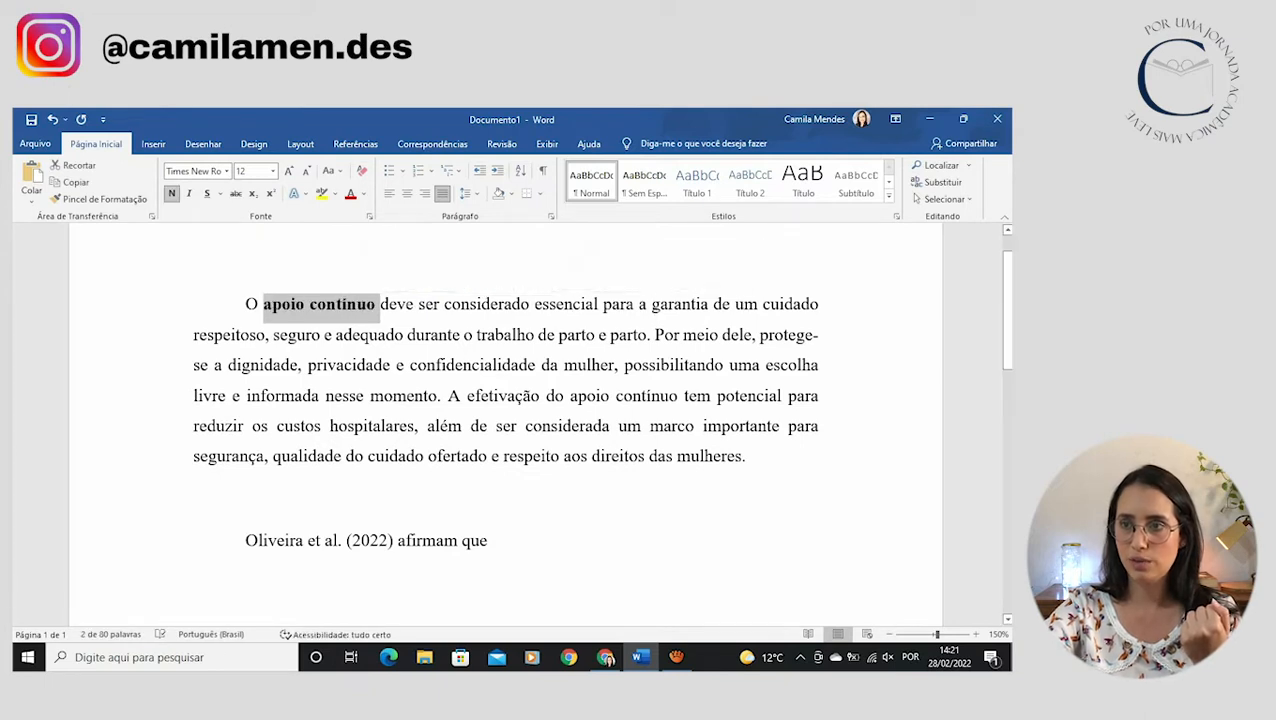
{"action": "left_click_drag", "start_coordinate": [567, 396], "coordinate": [682, 396]}
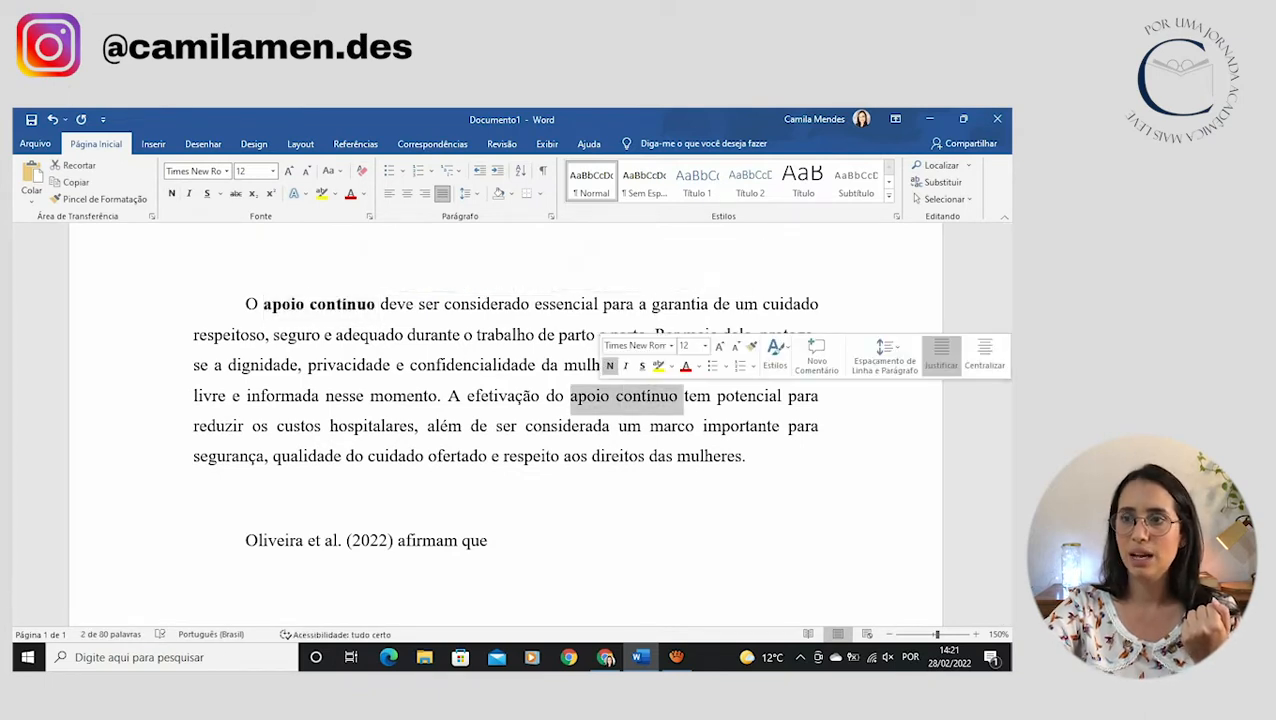
{"action": "left_click", "coordinate": [609, 366]}
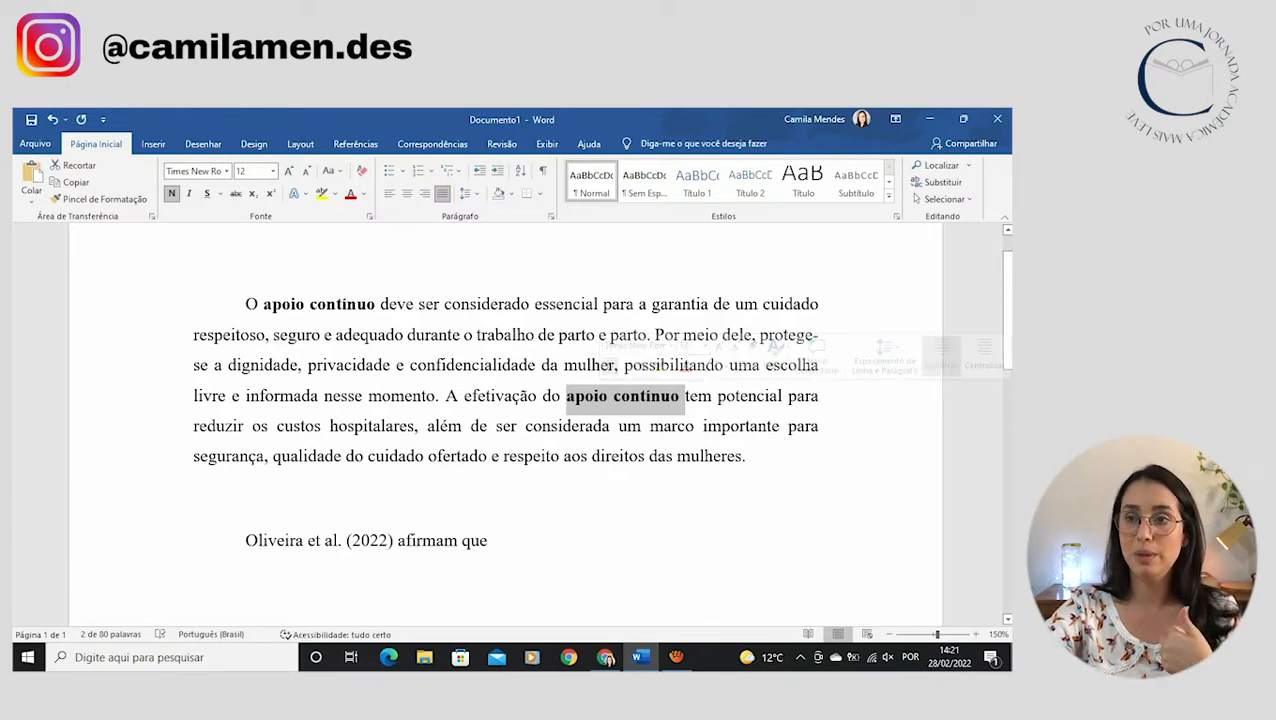
{"action": "left_click", "coordinate": [673, 457]}
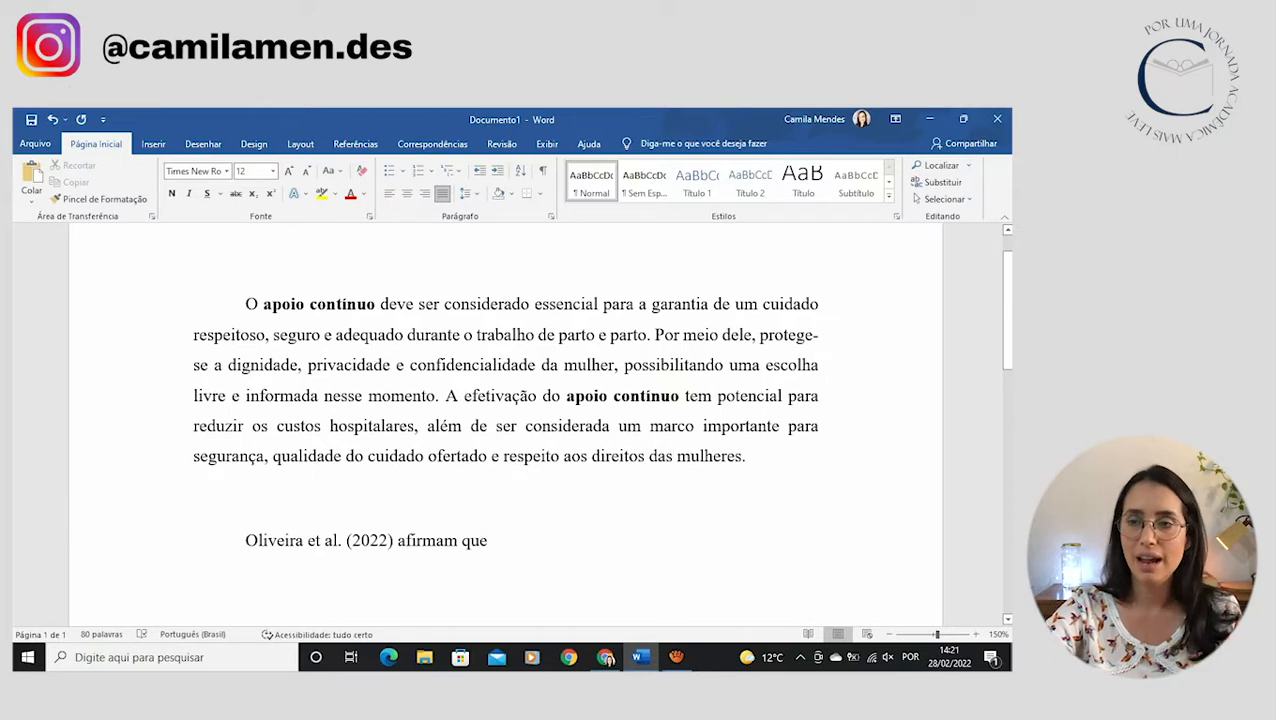
Continue the paraphrase after "afirmam que" with "o apoio contínuo durante o trabalho de parto e parto".
{"action": "left_click", "coordinate": [494, 540]}
{"action": "left_click_drag", "start_coordinate": [246, 304], "coordinate": [751, 460]}
{"action": "left_click", "coordinate": [496, 540]}
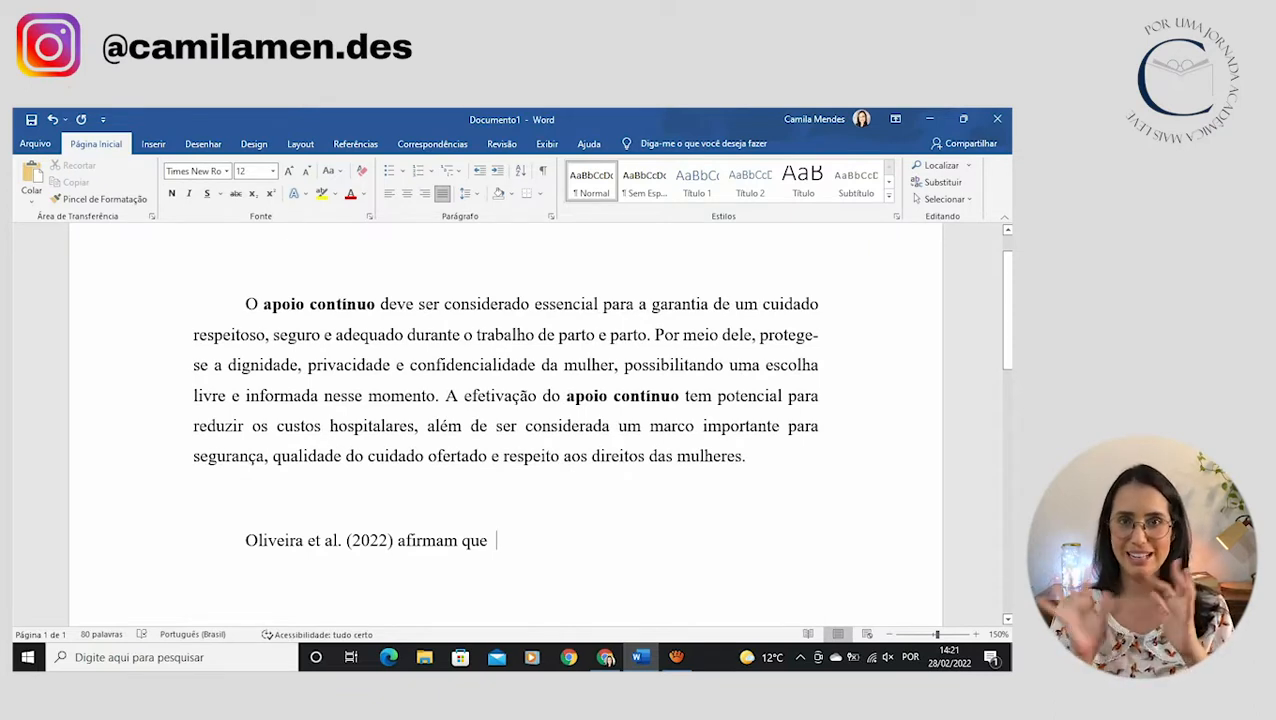
{"action": "type", "text": "o ap"}
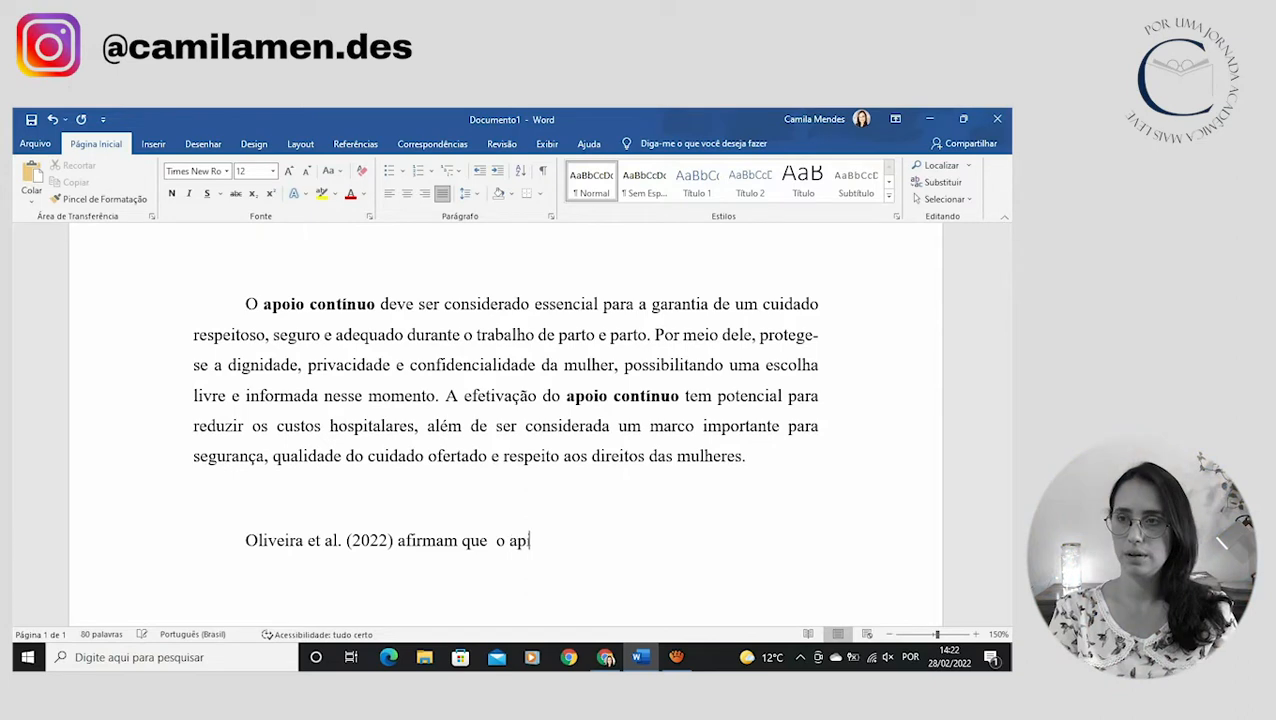
{"action": "type", "text": "oio contínuo"}
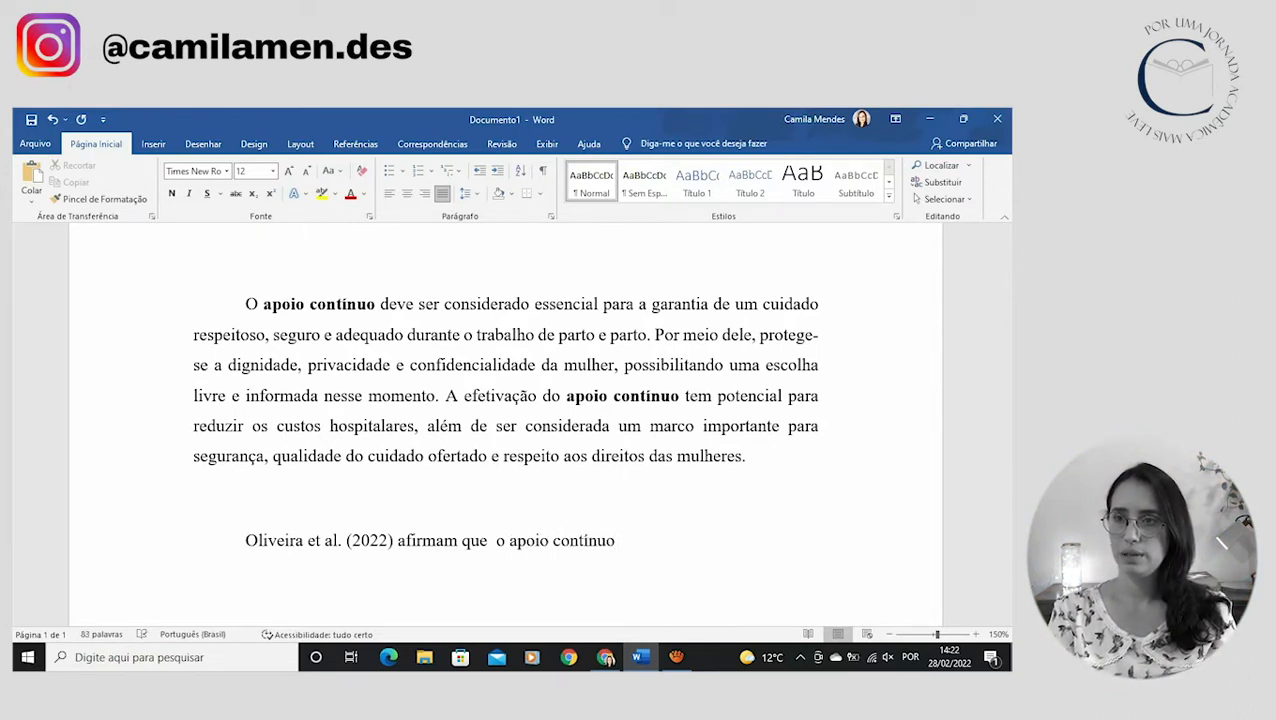
{"action": "type", "text": " durante o trabalho de parto e parto"}
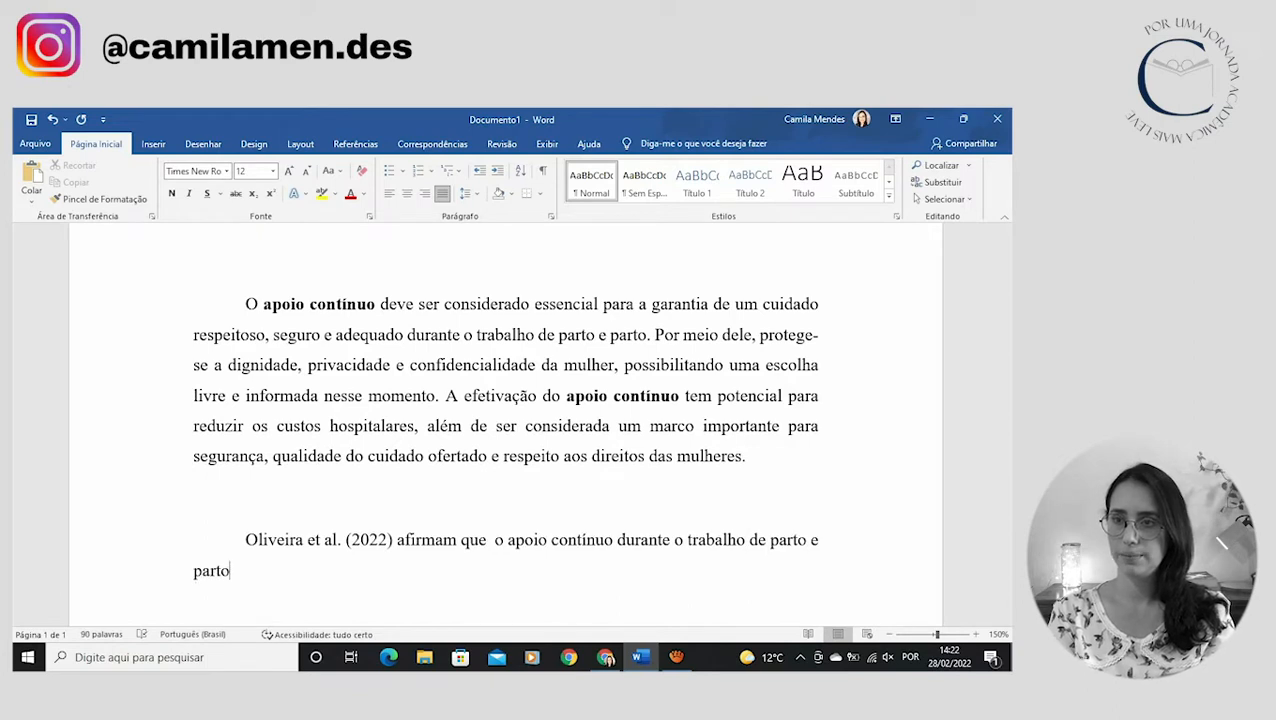
Add "promove a autonomia da mulher e contribui para a sua tomada de decisão" to the paraphrase.
{"action": "type", "text": " é"}
{"action": "key", "text": "BackSpace"}
{"action": "type", "text": "pr"}
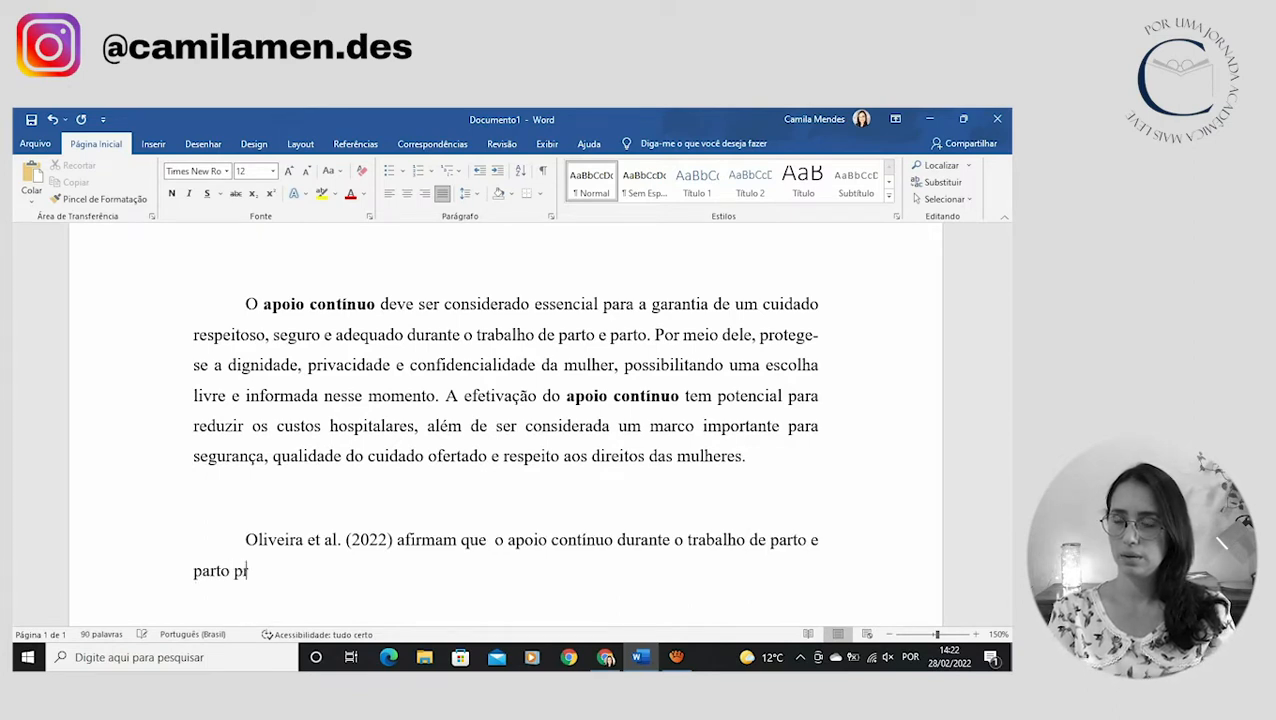
{"action": "type", "text": "omove a autonomia"}
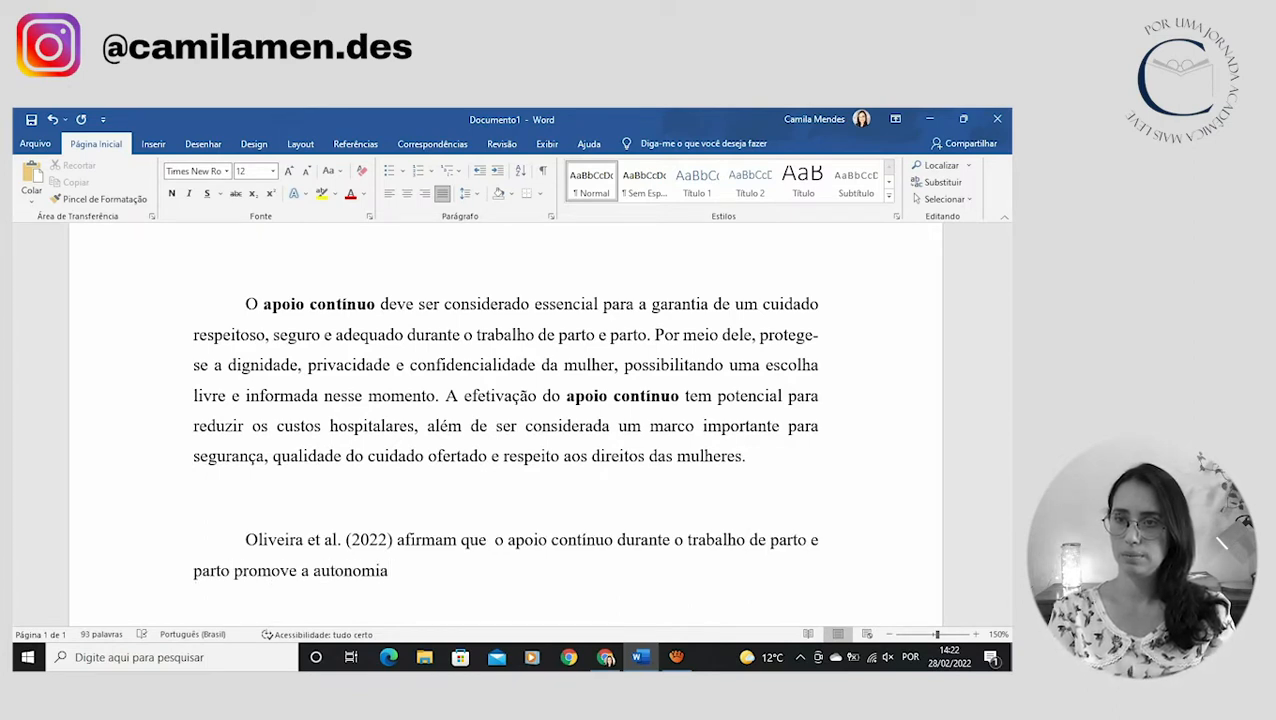
{"action": "type", "text": " da mulher"}
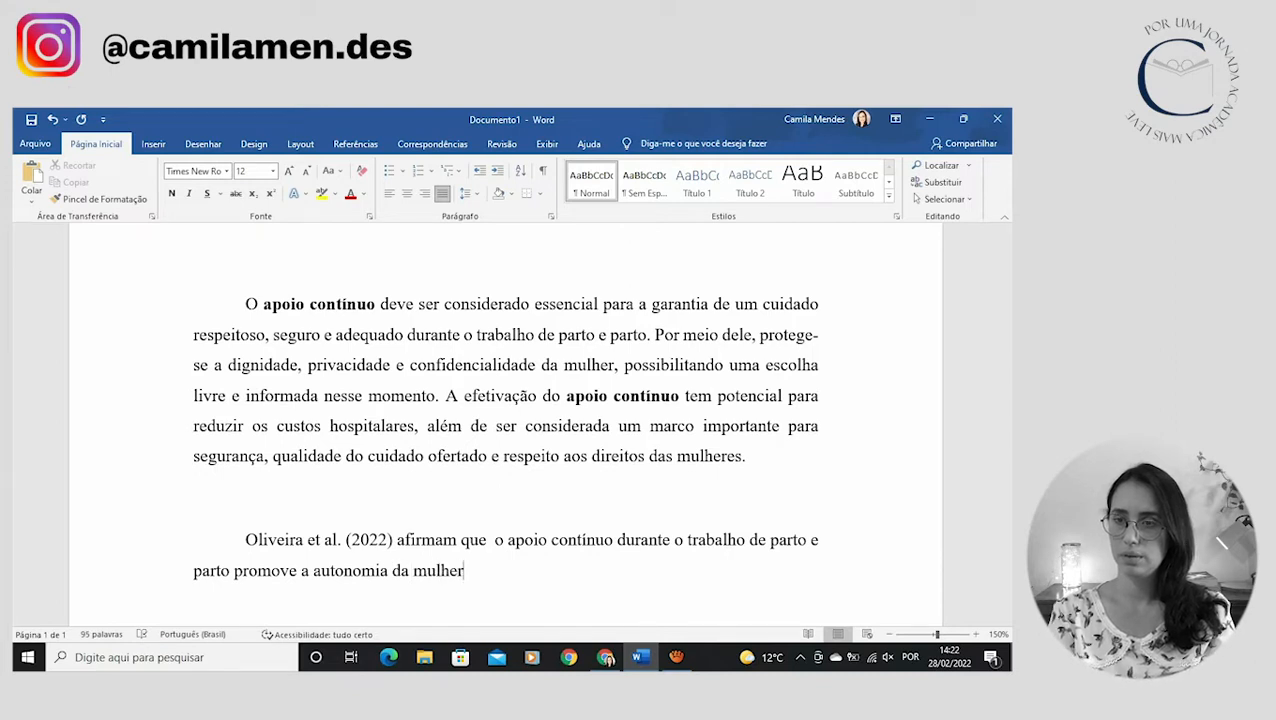
{"action": "type", "text": " e contribui para a sua tomada de decissã"}
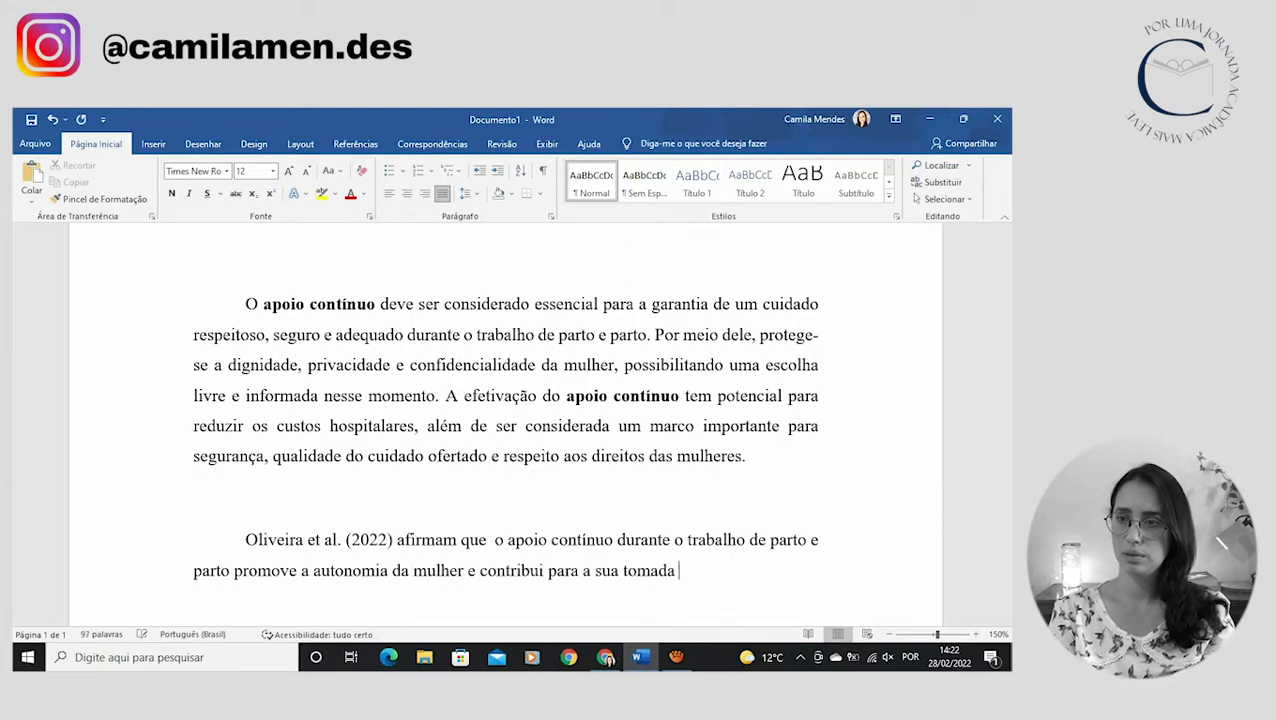
{"action": "type", "text": "o"}
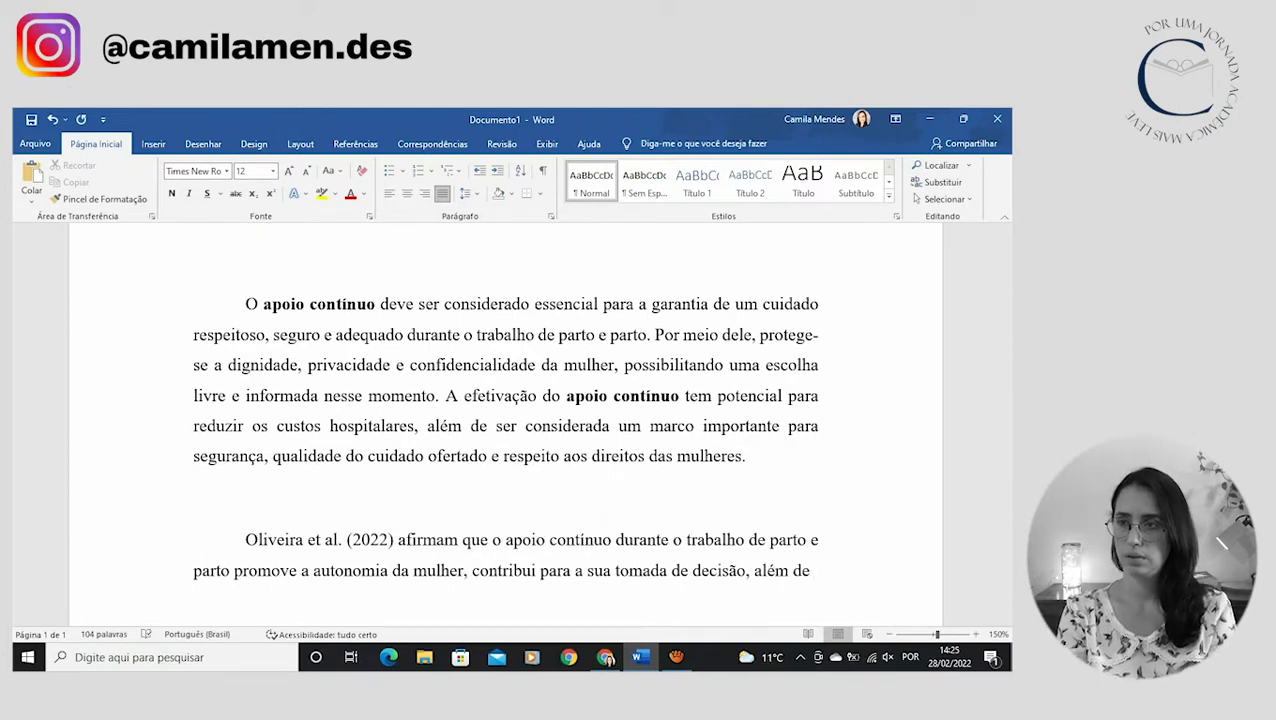
{"action": "type", "text": "ter um potencial na"}
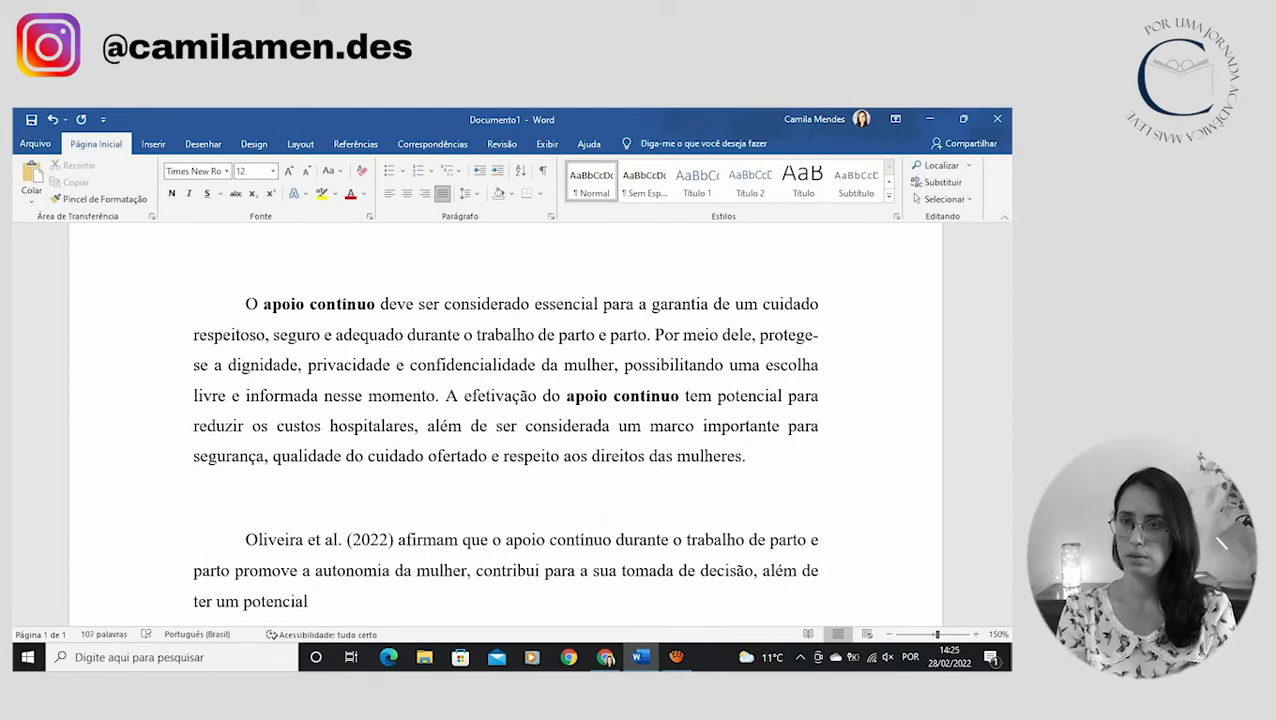
{"action": "key", "text": "BackSpace"}
{"action": "key", "text": "BackSpace"}
{"action": "key", "text": "BackSpace"}
{"action": "key", "text": "BackSpace"}
{"action": "key", "text": "BackSpace"}
{"action": "key", "text": "BackSpace"}
{"action": "key", "text": "BackSpace"}
{"action": "key", "text": "BackSpace"}
{"action": "key", "text": "BackSpace"}
{"action": "key", "text": "BackSpace"}
{"action": "key", "text": "BackSpace"}
{"action": "key", "text": "BackSpace"}
{"action": "key", "text": "BackSpace"}
{"action": "key", "text": "BackSpace"}
{"action": "key", "text": "BackSpace"}
{"action": "key", "text": "BackSpace"}
{"action": "key", "text": "BackSpace"}
{"action": "key", "text": "BackSpace"}
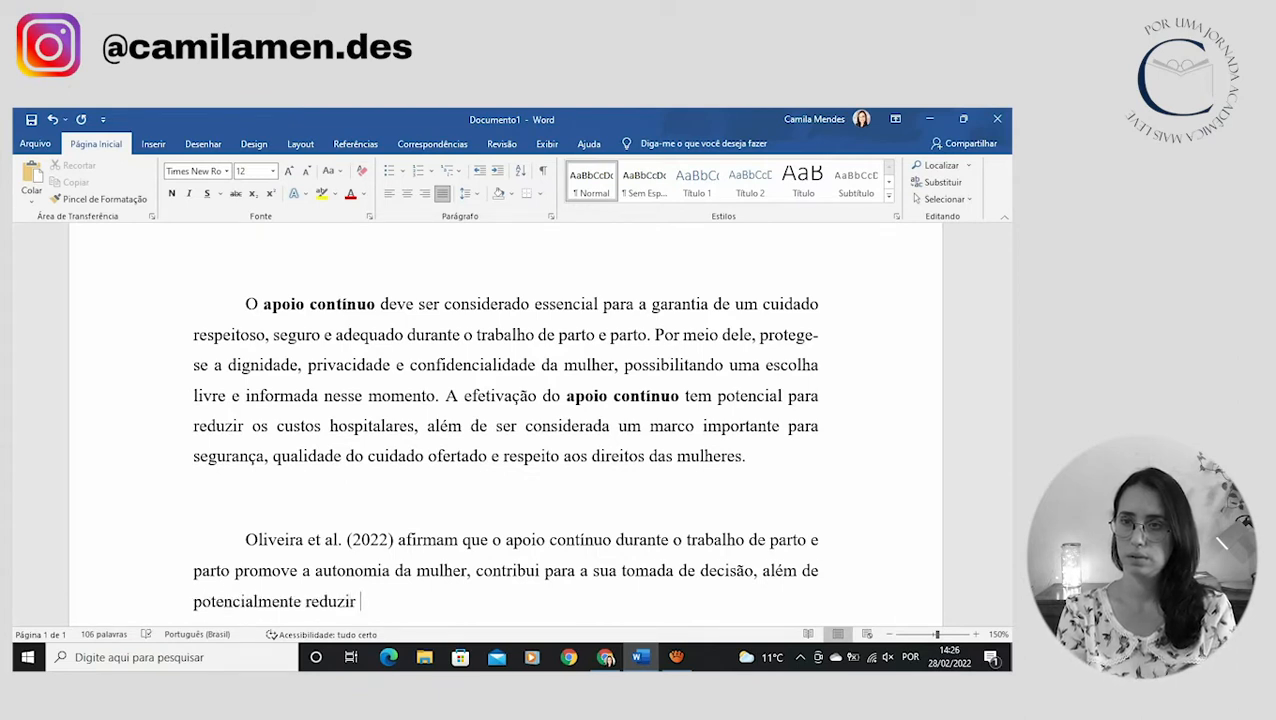
Replace "além de potencialmente reduzir" with "e é relevante para a segurança e qualificação da assistência prestada às mulheres.".
{"action": "left_click_drag", "start_coordinate": [362, 602], "coordinate": [763, 573]}
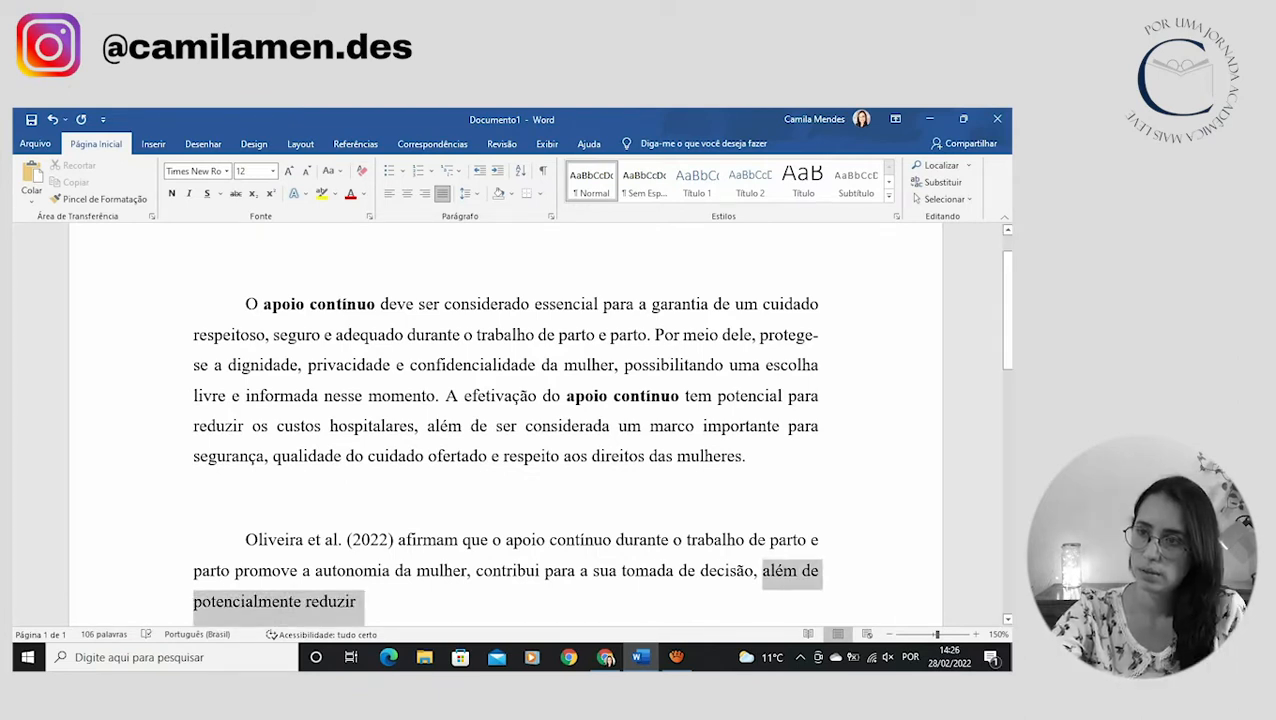
{"action": "key", "text": "BackSpace"}
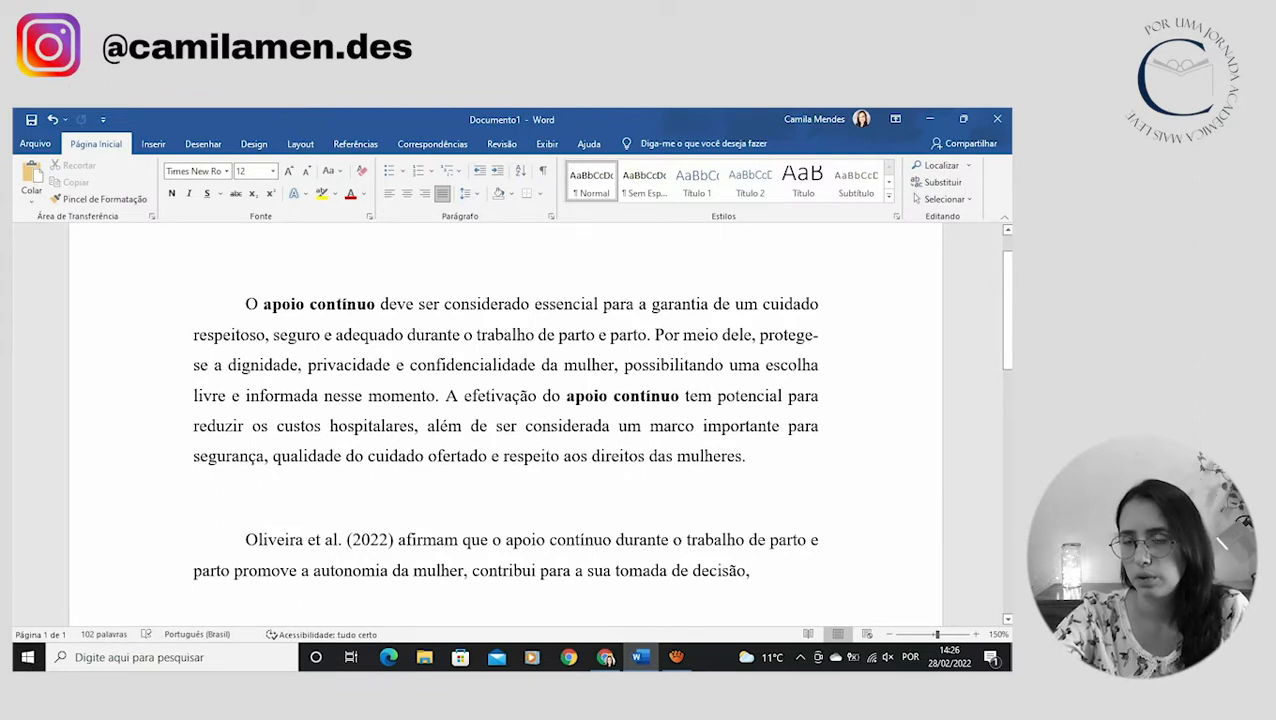
{"action": "type", "text": "e é des"}
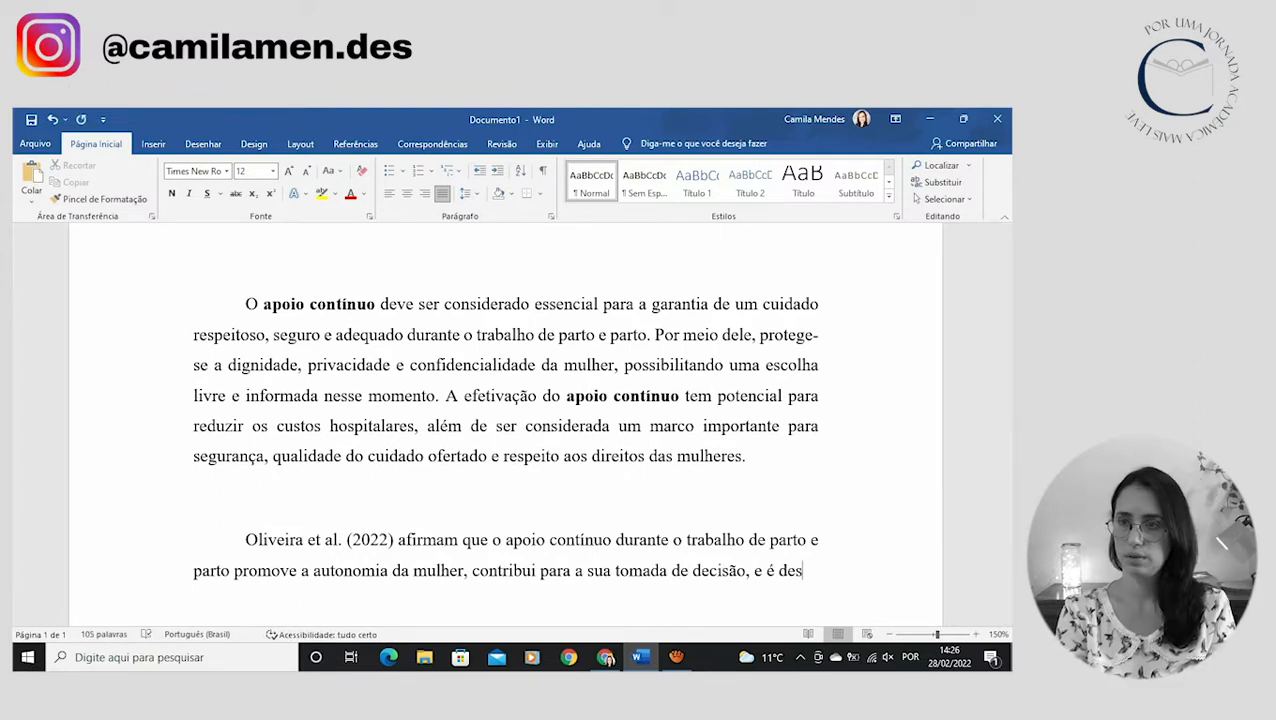
{"action": "key", "text": "BackSpace"}
{"action": "key", "text": "BackSpace"}
{"action": "key", "text": "BackSpace"}
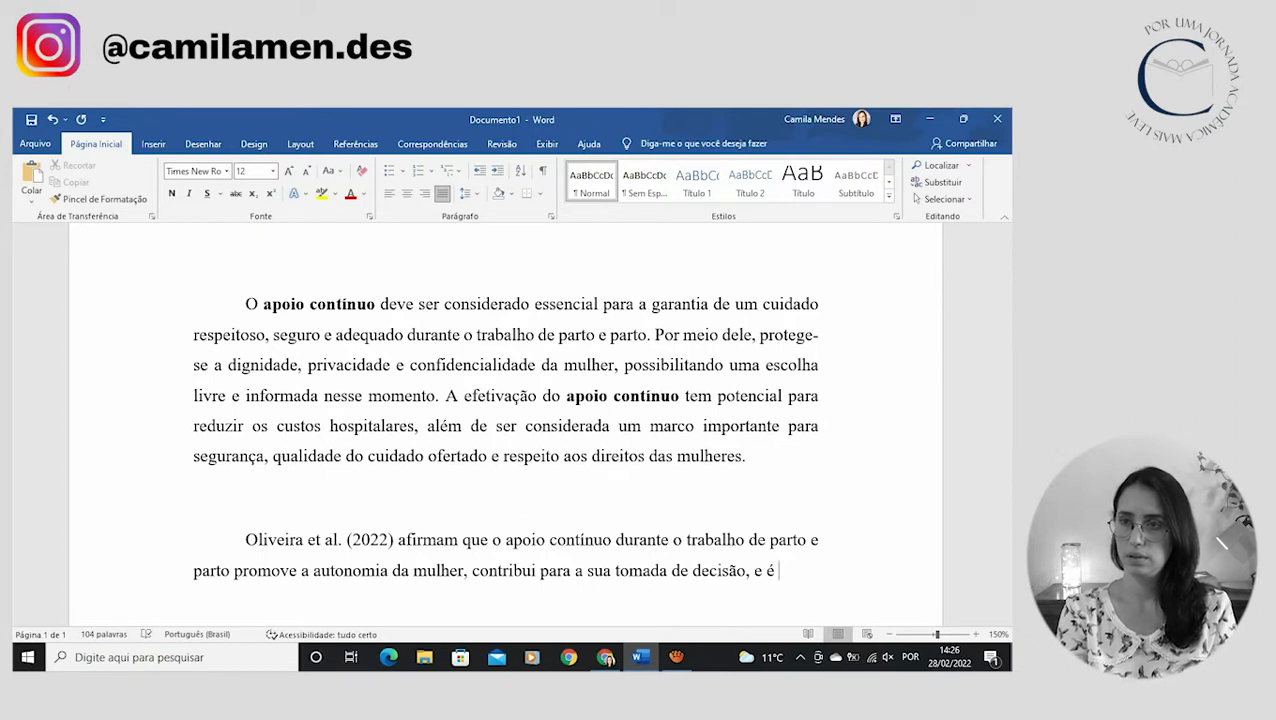
{"action": "type", "text": "relevante para a "}
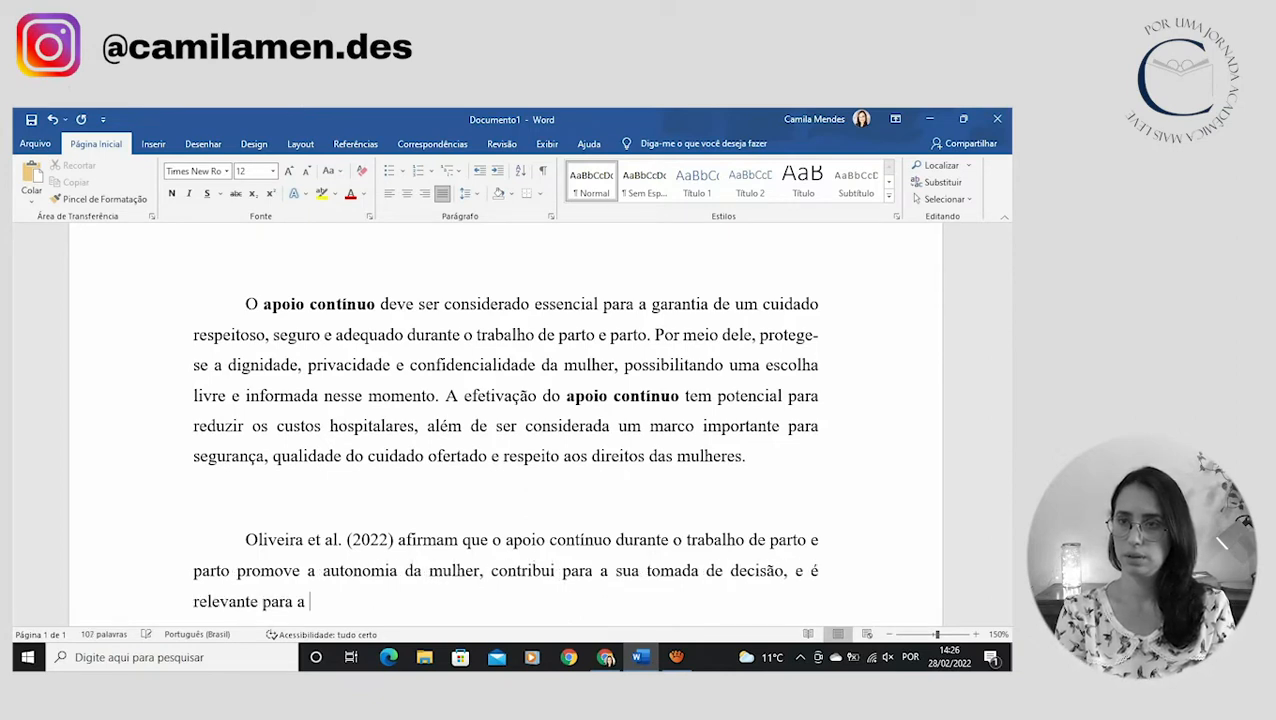
{"action": "type", "text": "segurança e qualificação da assistência"}
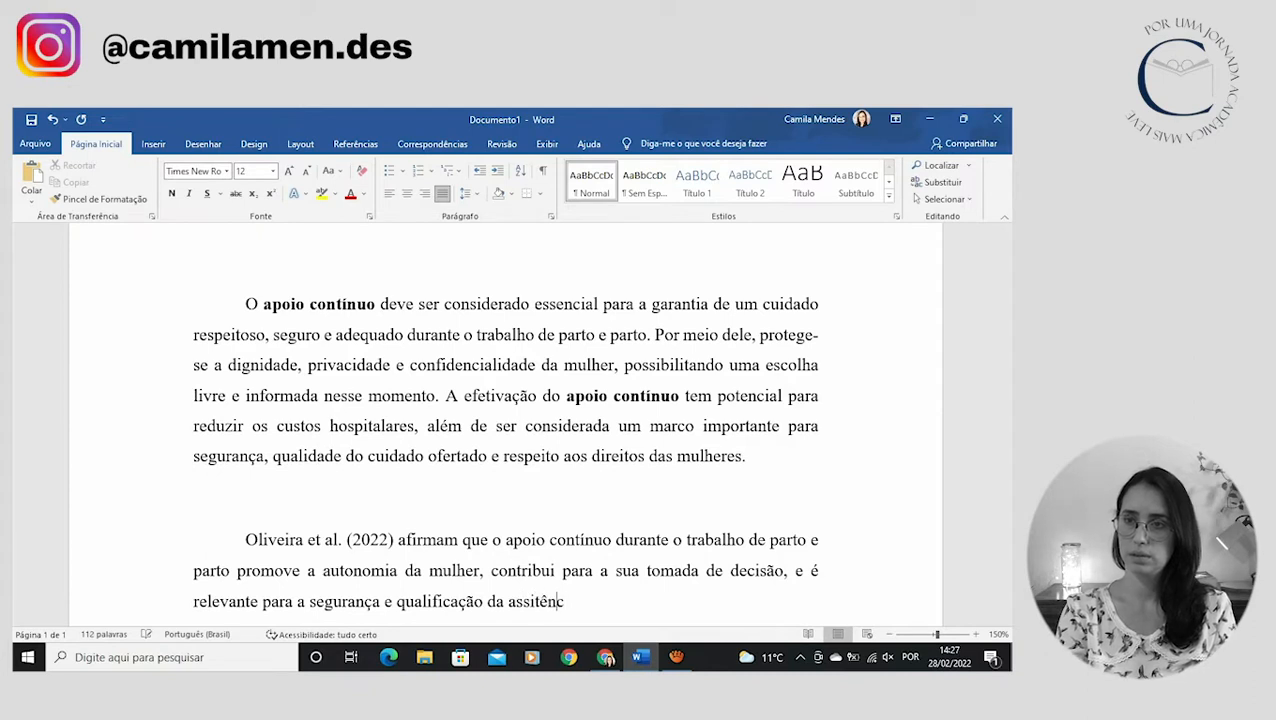
{"action": "type", "text": " prestada"}
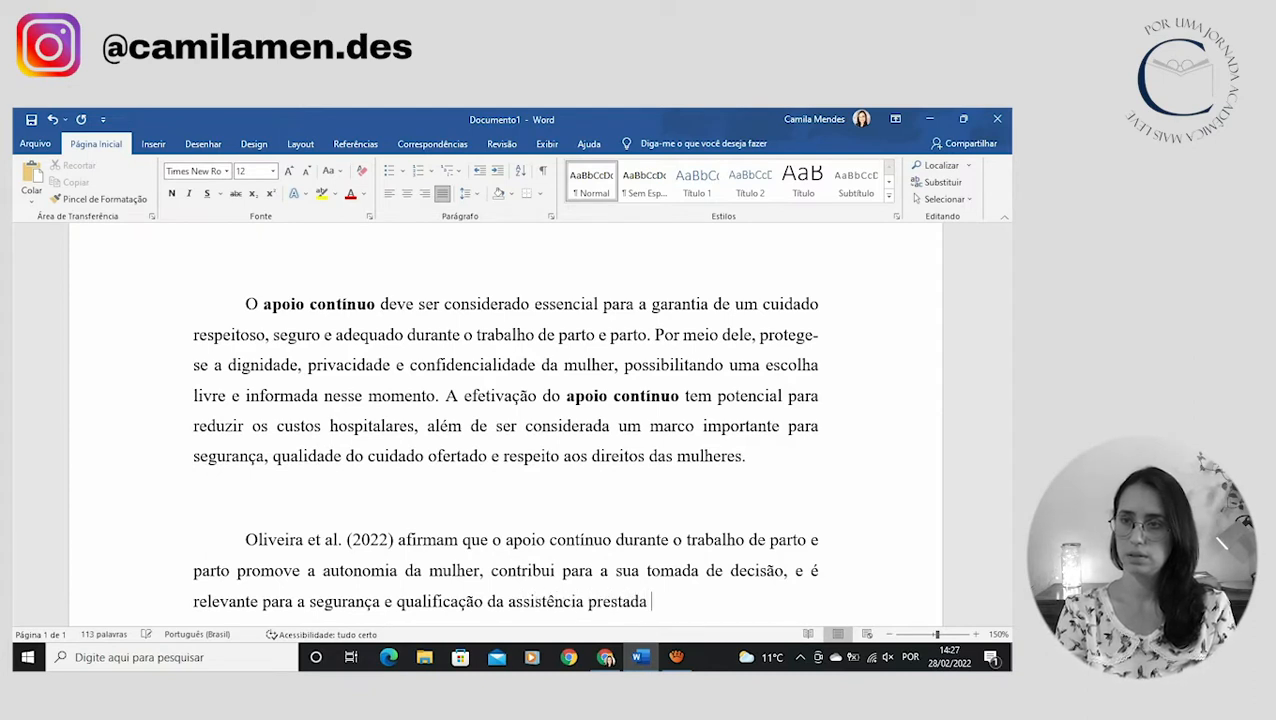
{"action": "type", "text": " às mulheres."}
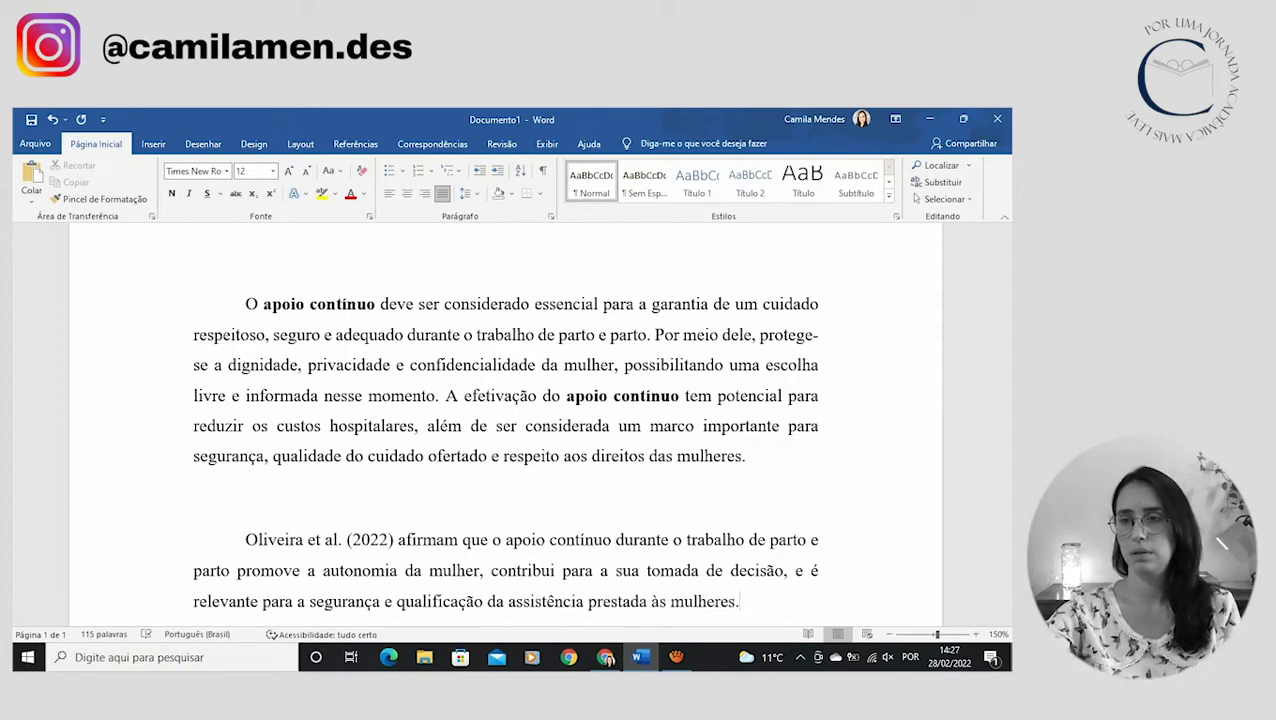
Extend the sentence after "às mulheres" with ", respeitando sua dignidade, privacidade e confidencialidade.".
{"action": "key", "text": "BackSpace"}
{"action": "type", "text": ", respeitando sua digni"}
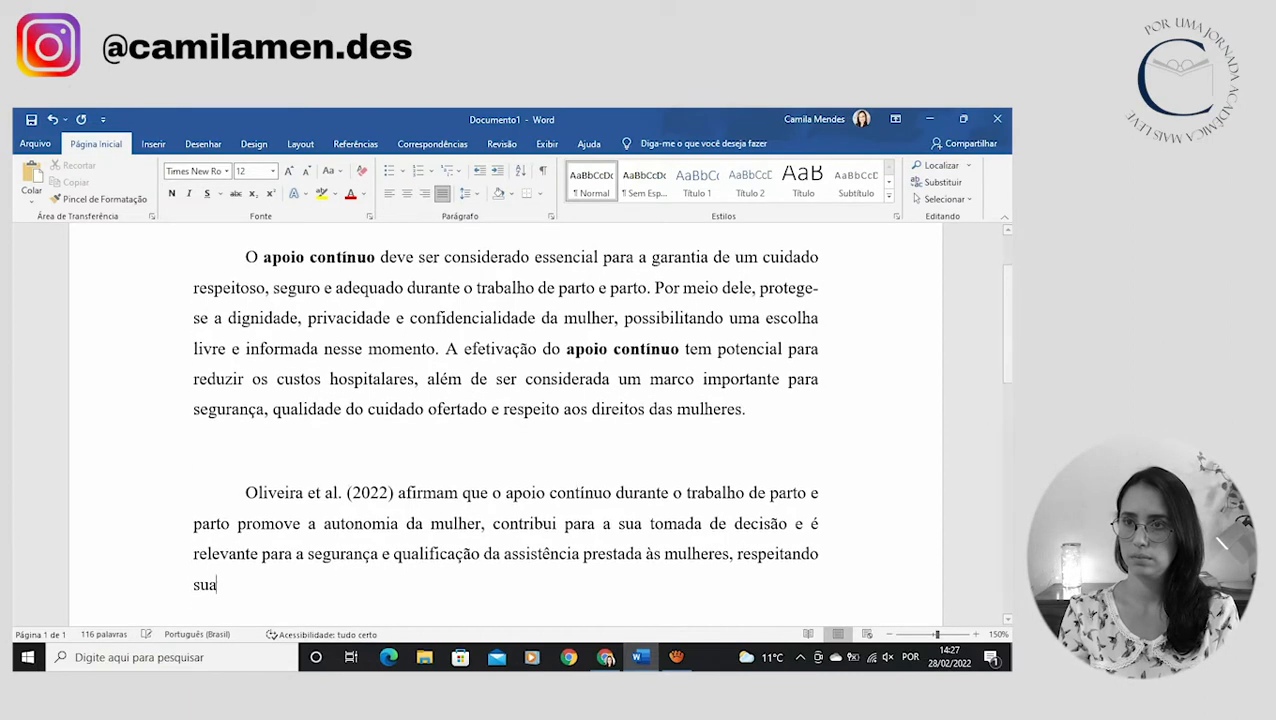
{"action": "type", "text": "dade, pri"}
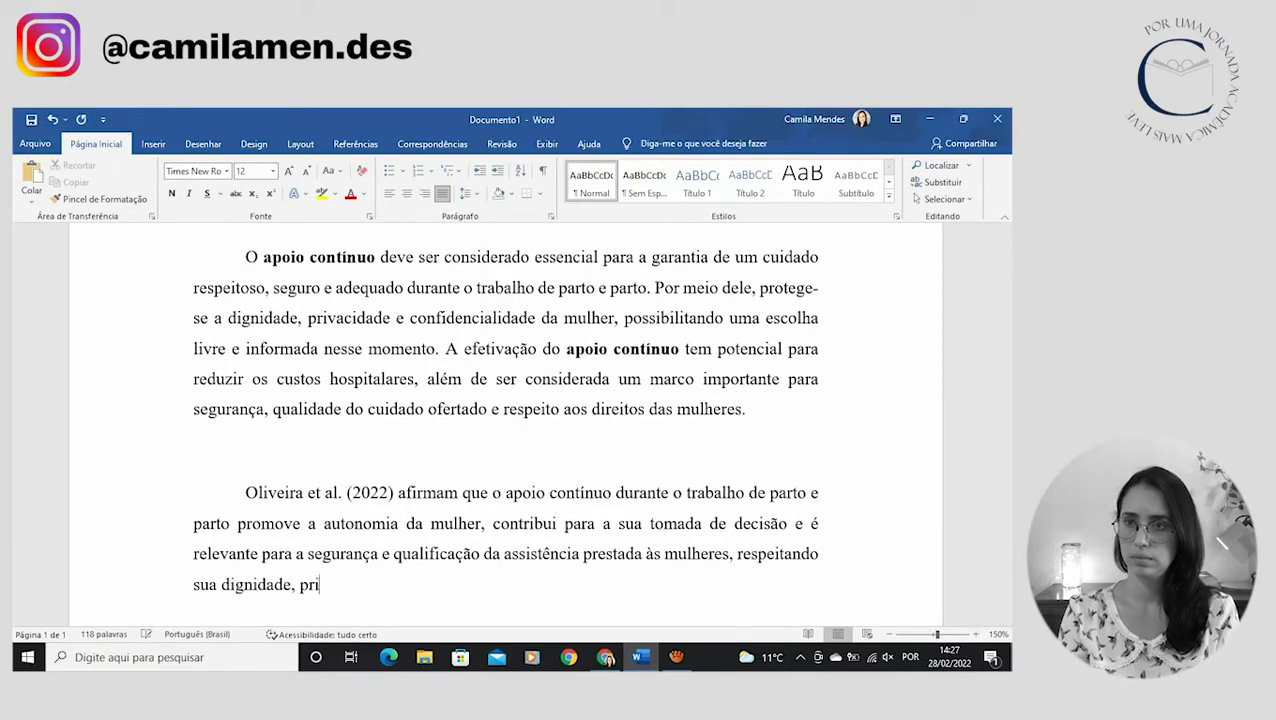
{"action": "type", "text": "vacidade e confid"}
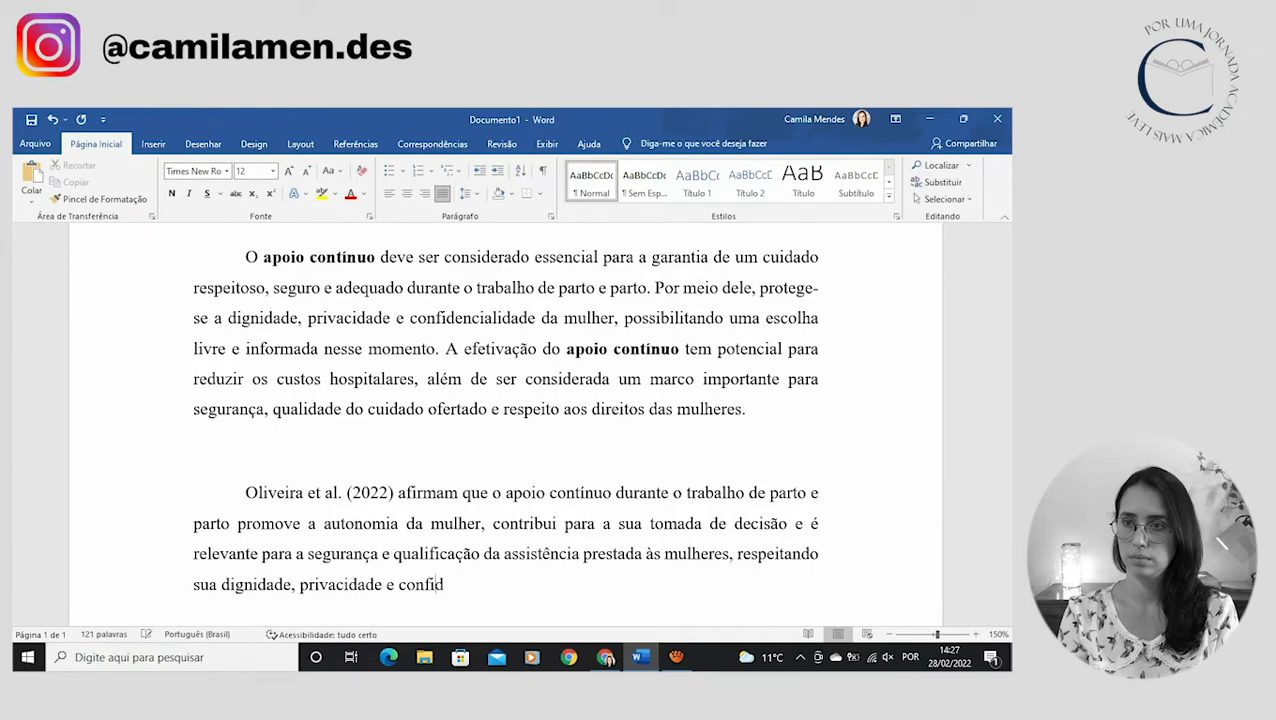
{"action": "type", "text": "encialidade."}
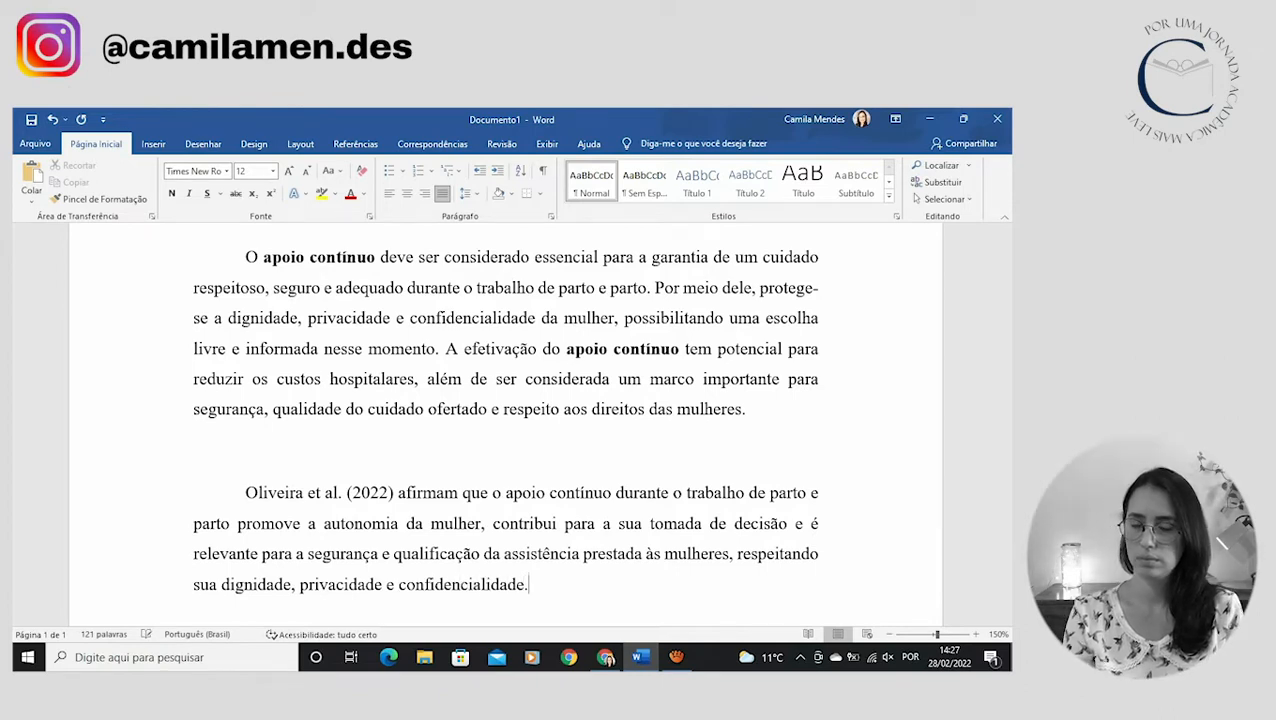
Try inserting "tem o potencial de diminuir os custos hospitalares," before "promove" in the paraphrase.
{"action": "left_click", "coordinate": [237, 523]}
{"action": "type", "text": "tem o potencial de re"}
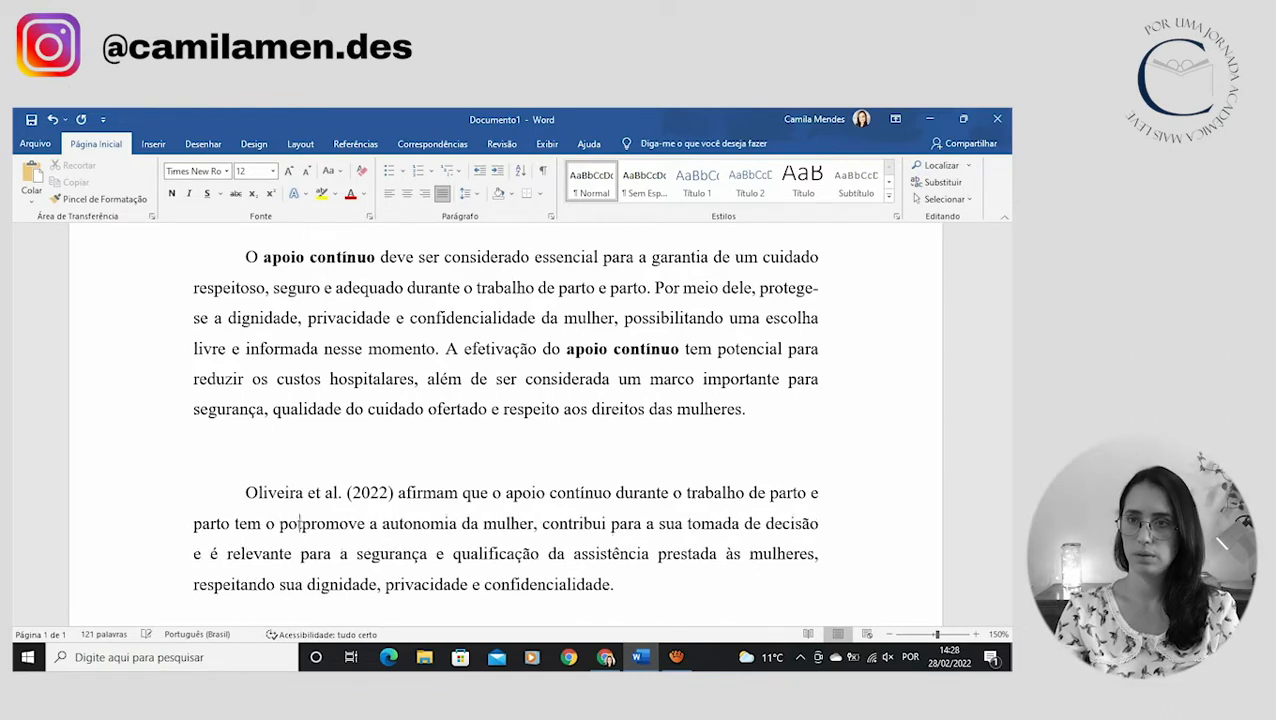
{"action": "type", "text": "duzir cu"}
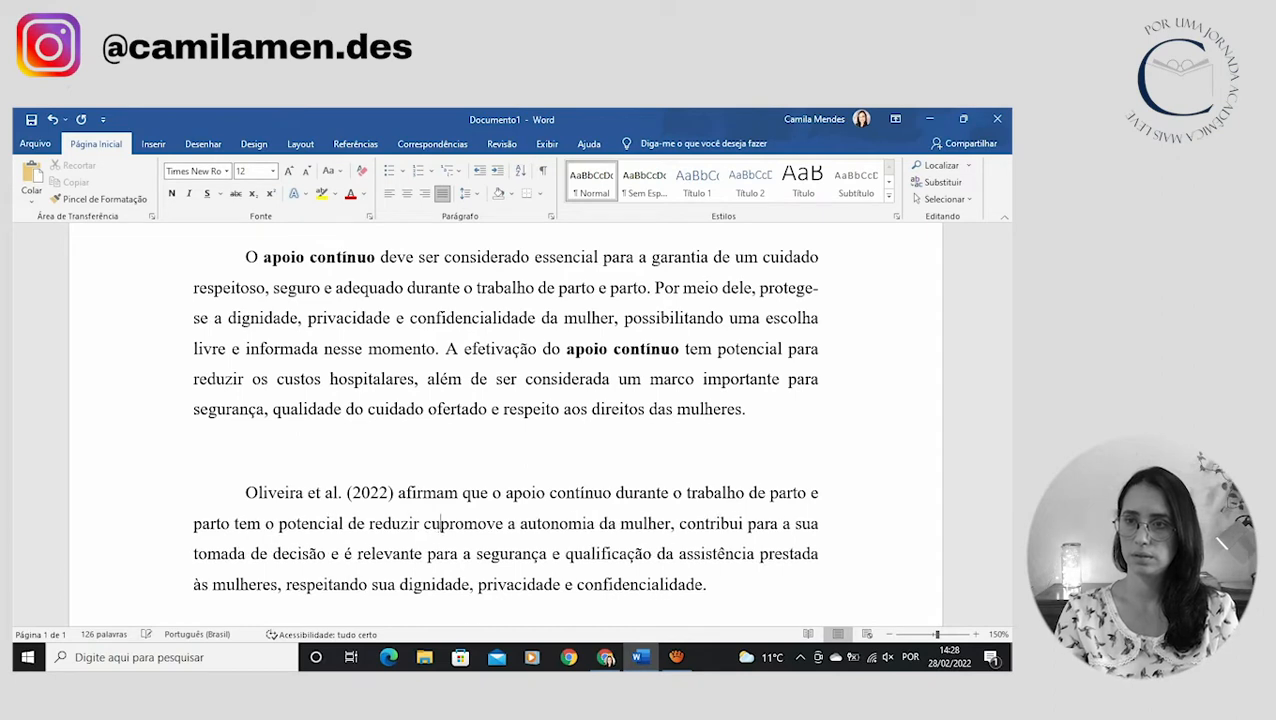
{"action": "key", "text": "BackSpace"}
{"action": "key", "text": "BackSpace"}
{"action": "key", "text": "BackSpace"}
{"action": "key", "text": "BackSpace"}
{"action": "key", "text": "BackSpace"}
{"action": "key", "text": "BackSpace"}
{"action": "key", "text": "BackSpace"}
{"action": "key", "text": "BackSpace"}
{"action": "key", "text": "BackSpace"}
{"action": "type", "text": "diminuir os custos"}
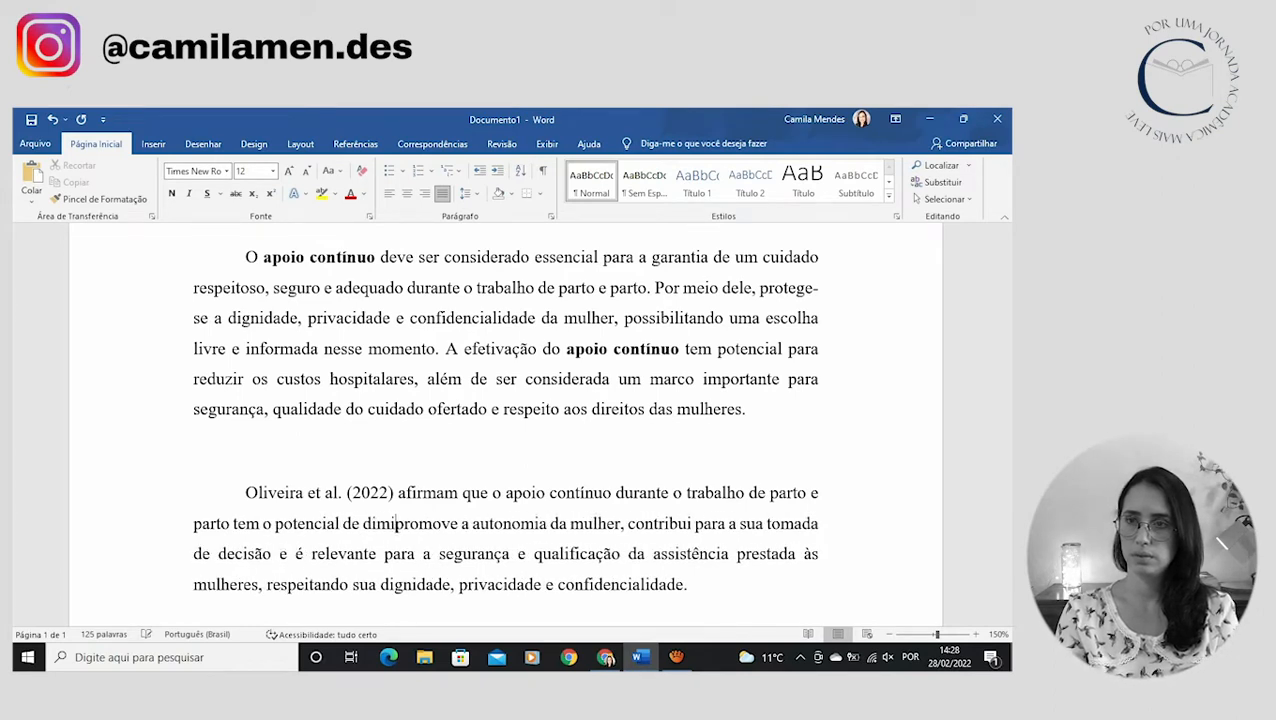
{"action": "type", "text": " hospitalares,"}
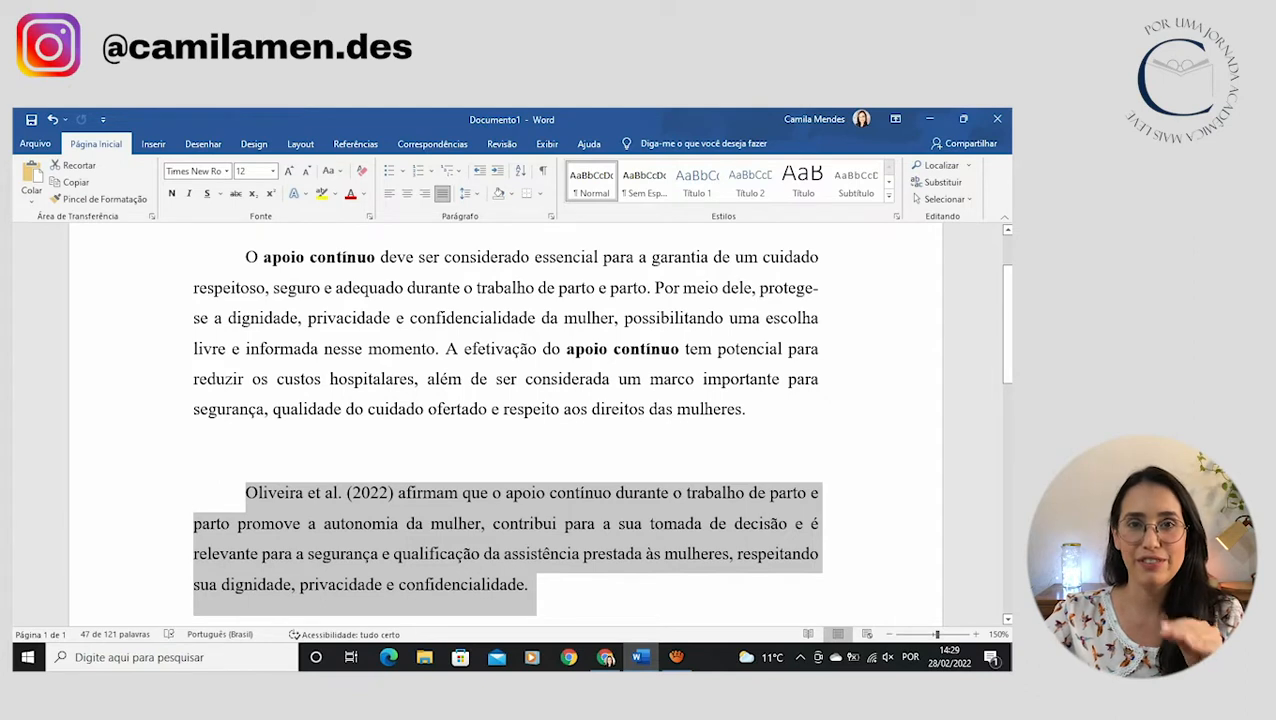
Start a new indented paragraph two lines below the finished paraphrase, beginning with "O".
{"action": "left_click", "coordinate": [464, 553]}
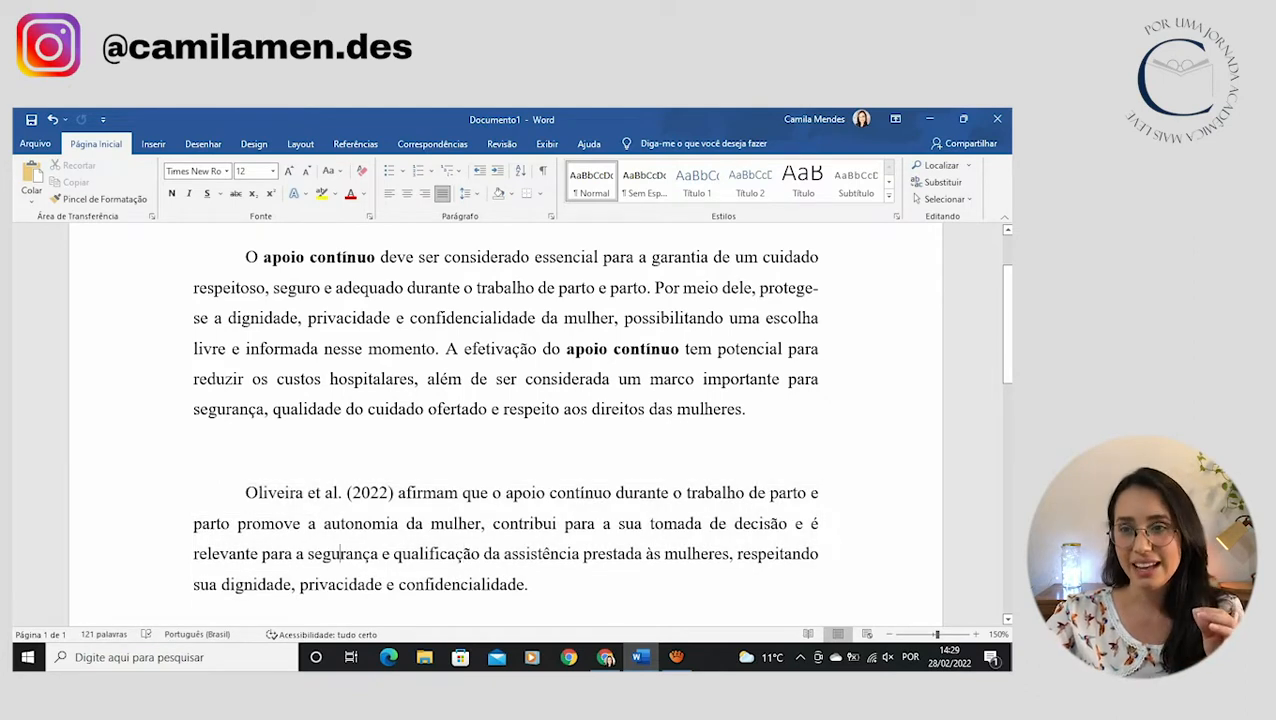
{"action": "left_click_drag", "start_coordinate": [245, 493], "coordinate": [397, 493]}
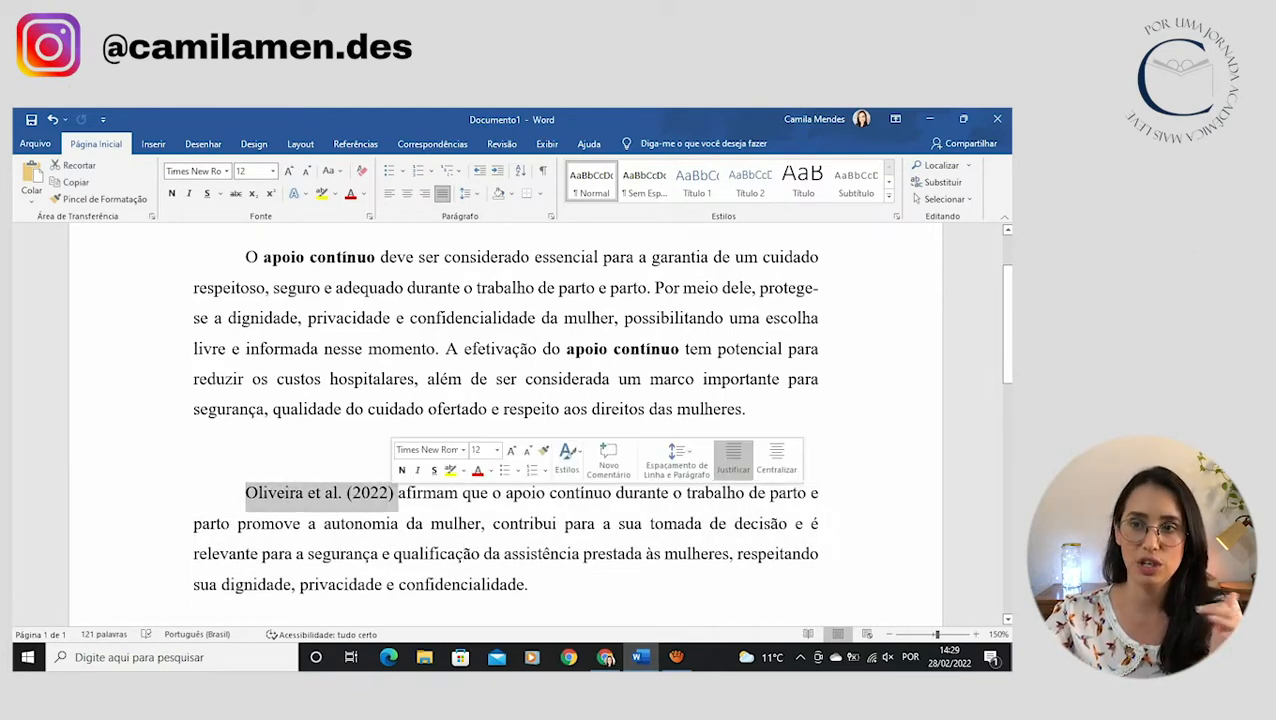
{"action": "left_click", "coordinate": [529, 585]}
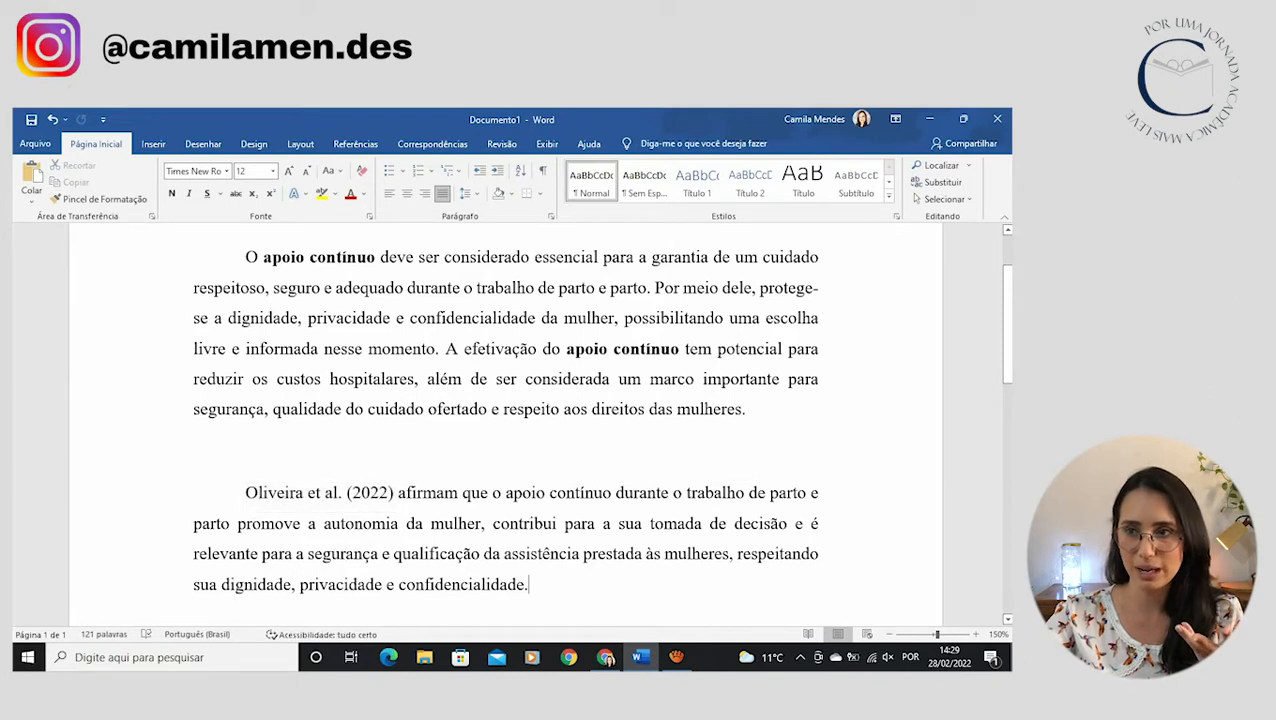
{"action": "key", "text": "Return"}
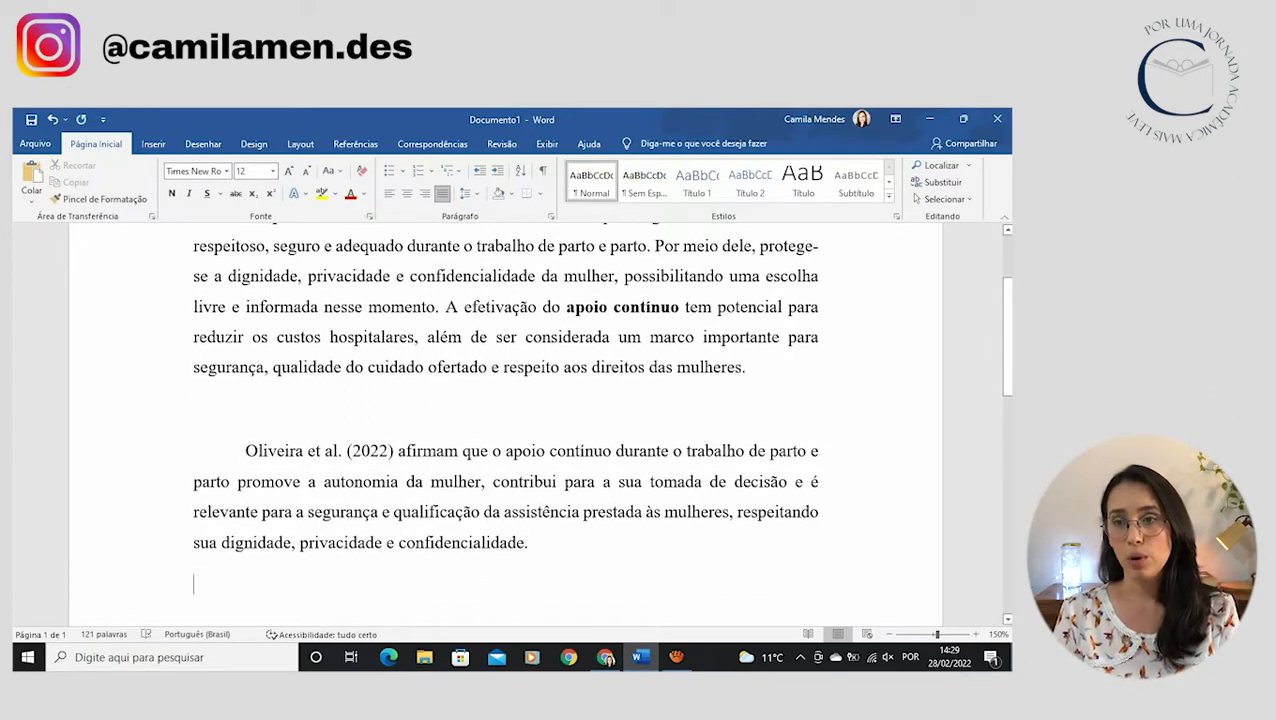
{"action": "key", "text": "Tab"}
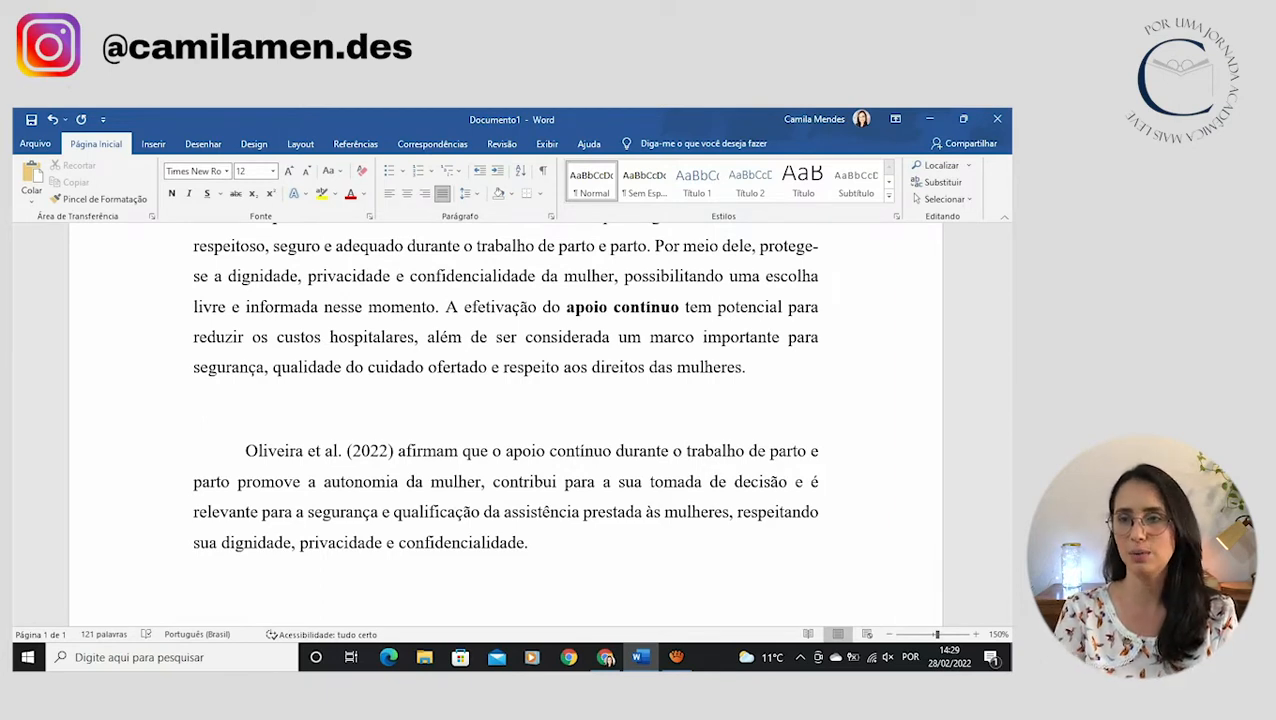
{"action": "key", "text": "Return"}
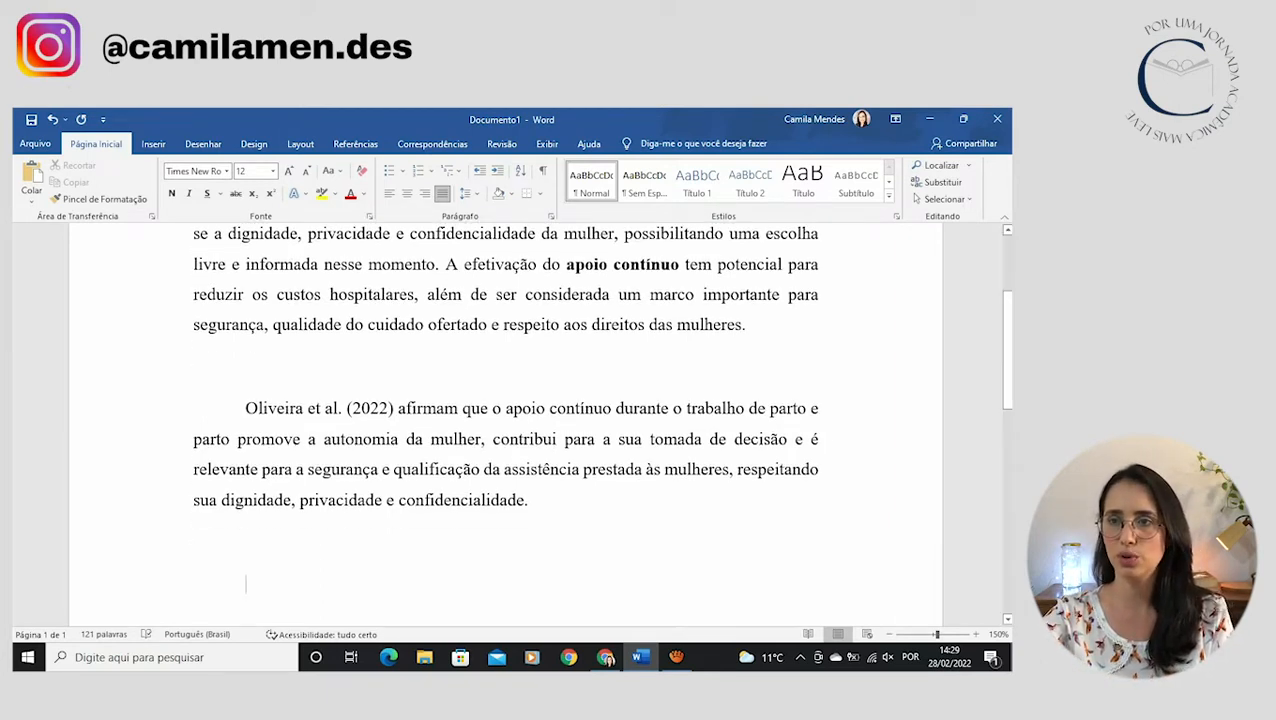
{"action": "left_click_drag", "start_coordinate": [195, 375], "coordinate": [538, 502]}
{"action": "left_click", "coordinate": [246, 541]}
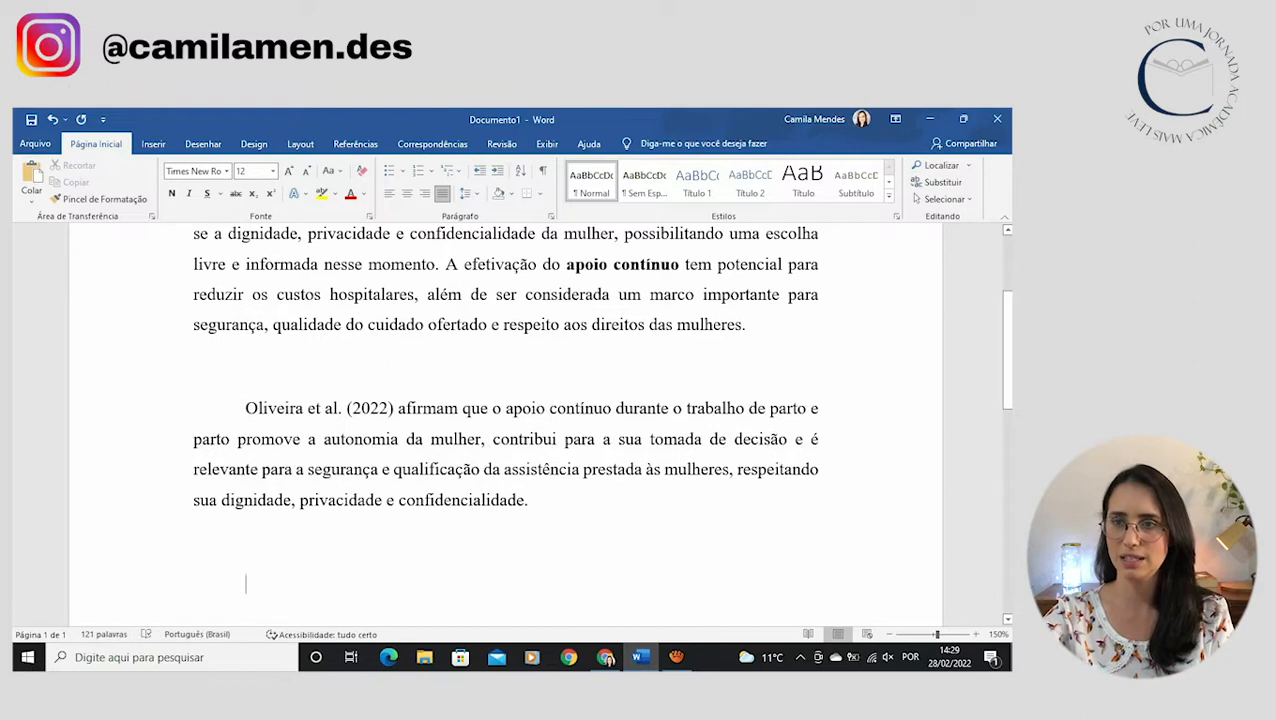
{"action": "key", "text": "Return"}
{"action": "type", "text": "O"}
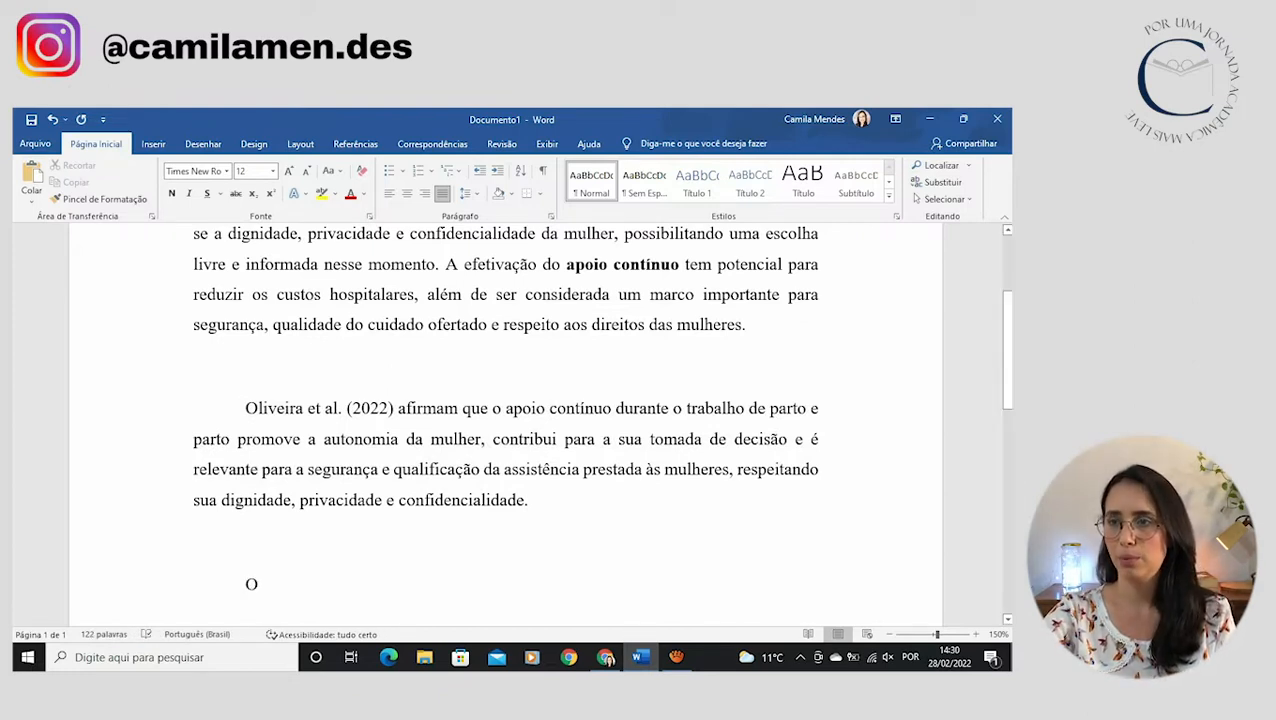
Copy the paraphrase from "apoio contínuo" through its final sentence and paste it after "O" in the new paragraph.
{"action": "mouse_move", "coordinate": [493, 408]}
{"action": "left_mouse_down"}
{"action": "mouse_move", "coordinate": [526, 505]}
{"action": "mouse_move", "coordinate": [514, 409]}
{"action": "left_mouse_up"}
{"action": "key", "text": "ctrl+c"}
{"action": "left_click", "coordinate": [265, 585]}
{"action": "key", "text": "ctrl+v"}
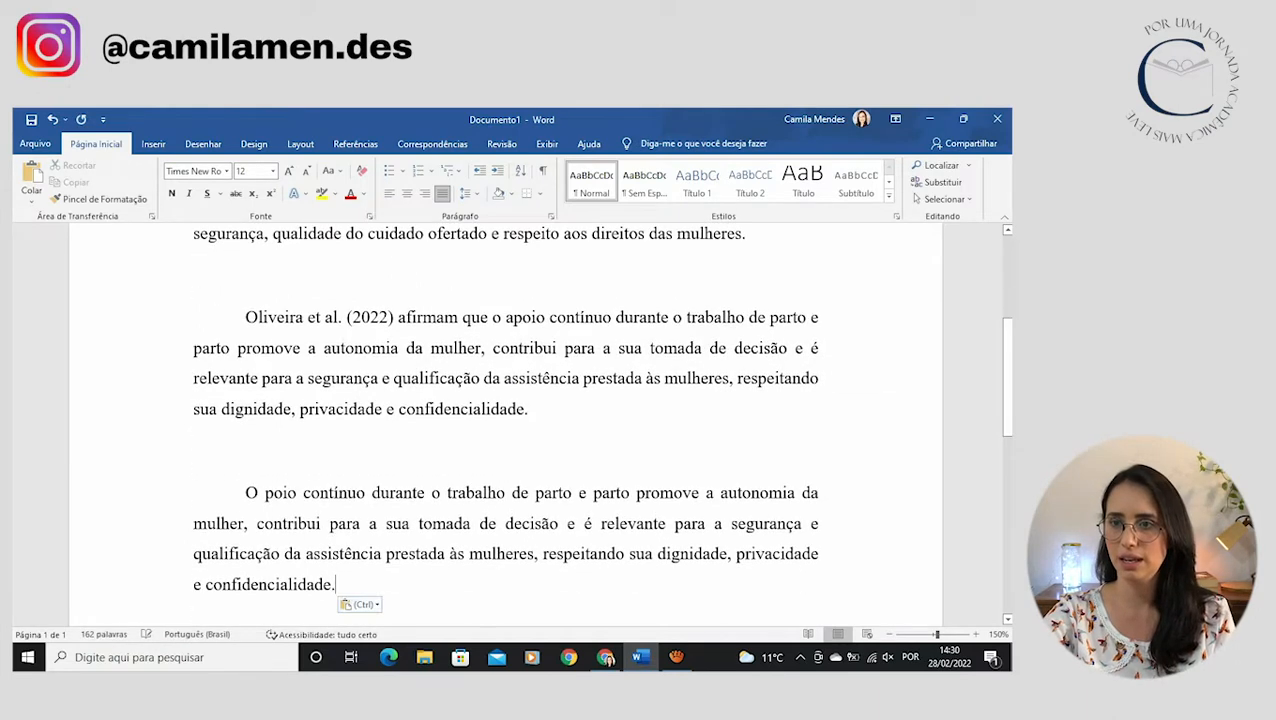
Close the new paragraph with a parenthetical citation: the first author's surname in capitals followed by "et al., 2022).".
{"action": "key", "text": "BackSpace"}
{"action": "type", "text": "(olive"}
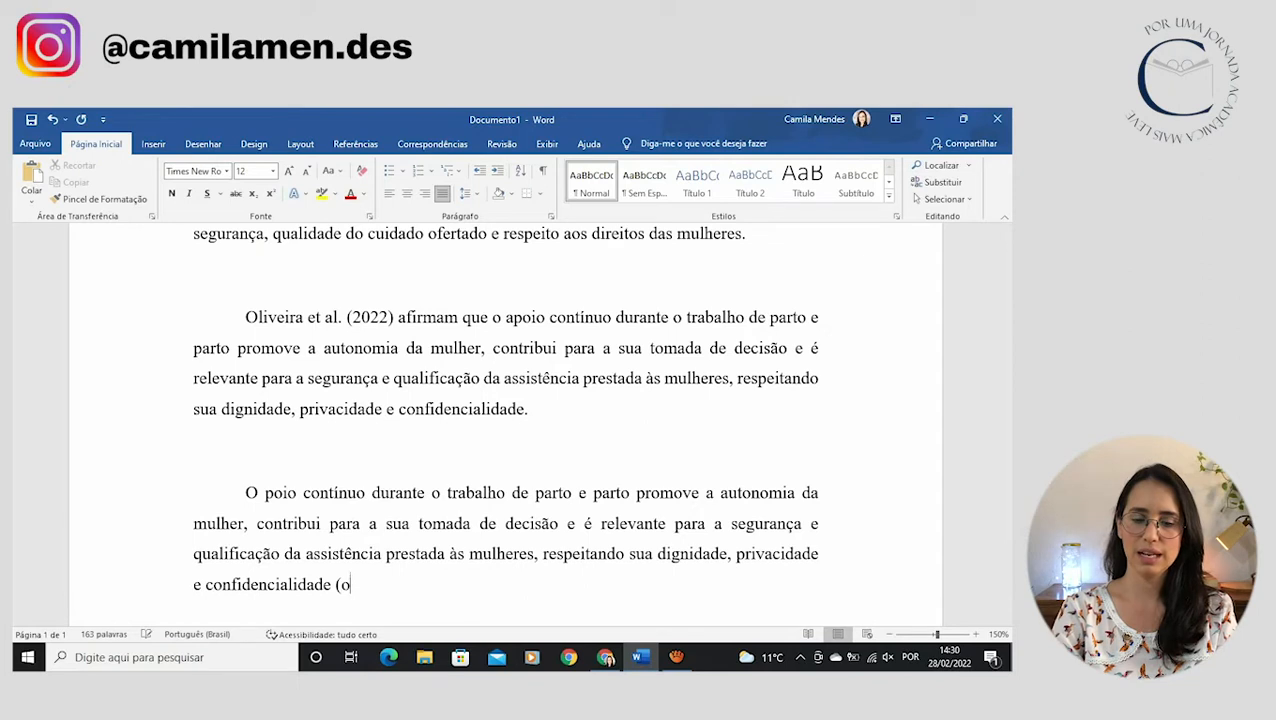
{"action": "key", "text": "BackSpace"}
{"action": "key", "text": "BackSpace"}
{"action": "key", "text": "BackSpace"}
{"action": "key", "text": "BackSpace"}
{"action": "key", "text": "BackSpace"}
{"action": "type", "text": "OLIVEIRA"}
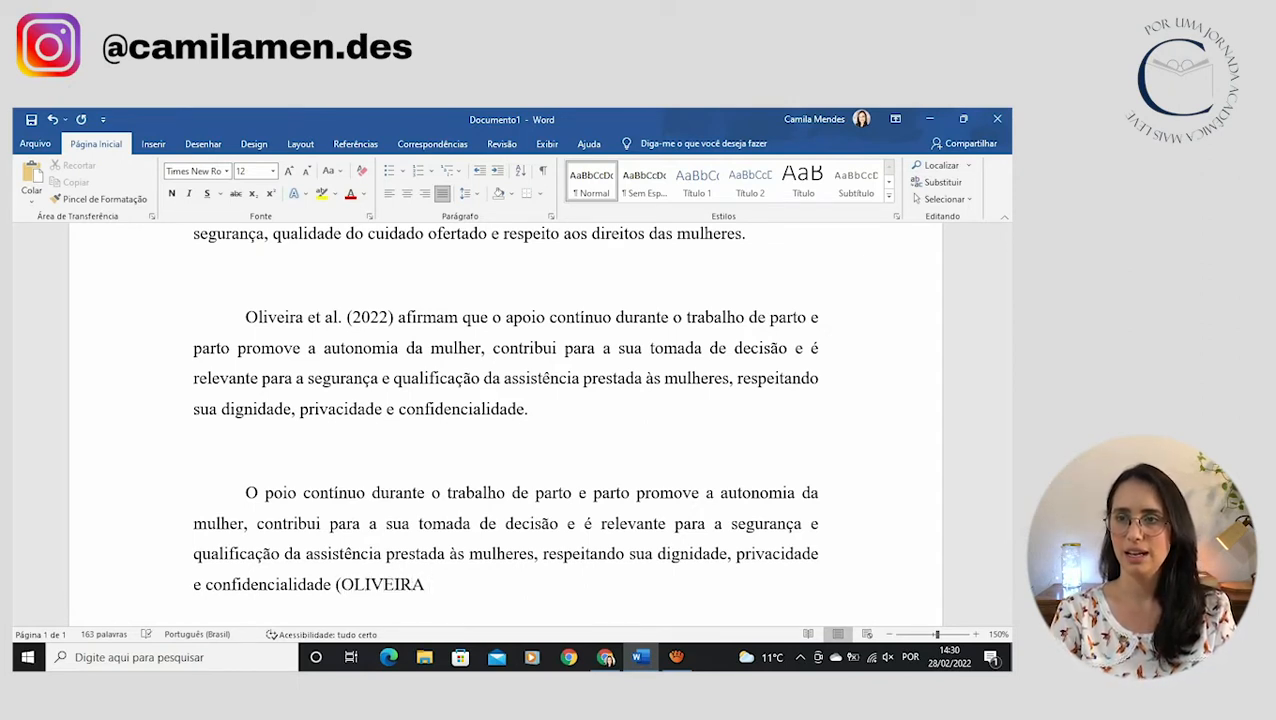
{"action": "type", "text": " etg al"}
{"action": "key", "text": "BackSpace"}
{"action": "key", "text": "BackSpace"}
{"action": "key", "text": "BackSpace"}
{"action": "key", "text": "BackSpace"}
{"action": "type", "text": "al"}
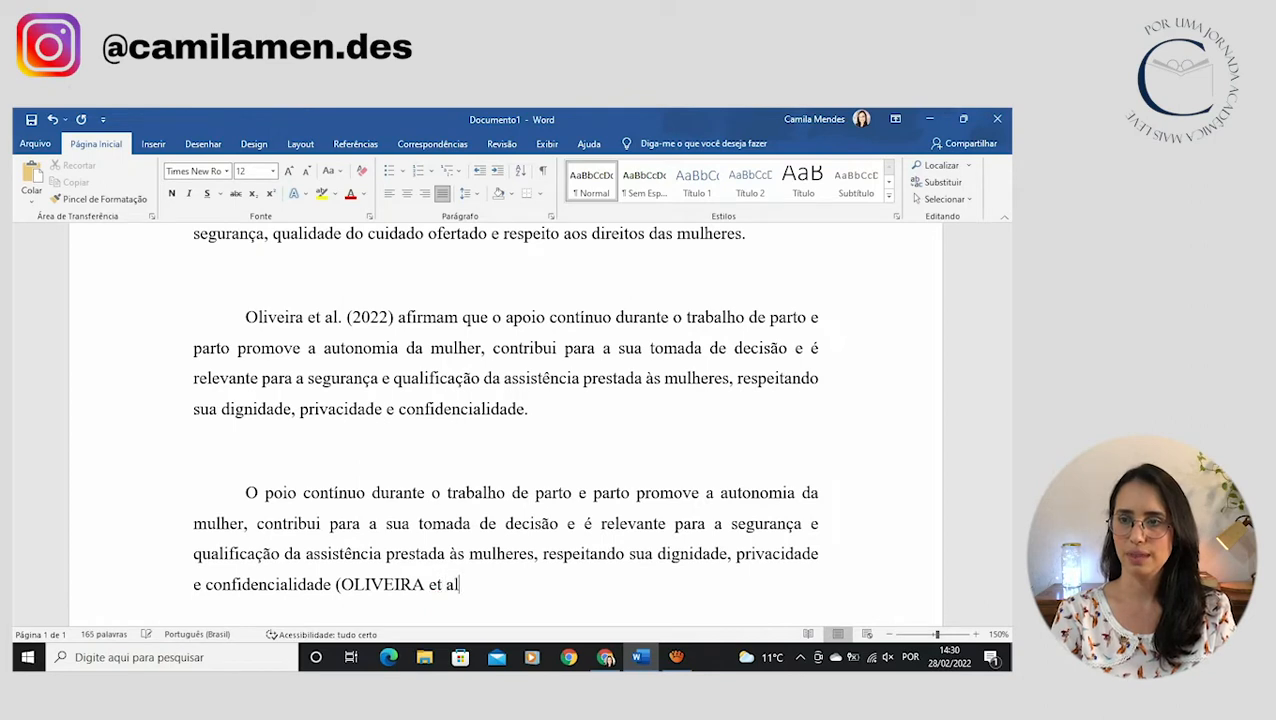
{"action": "type", "text": "., 2022)."}
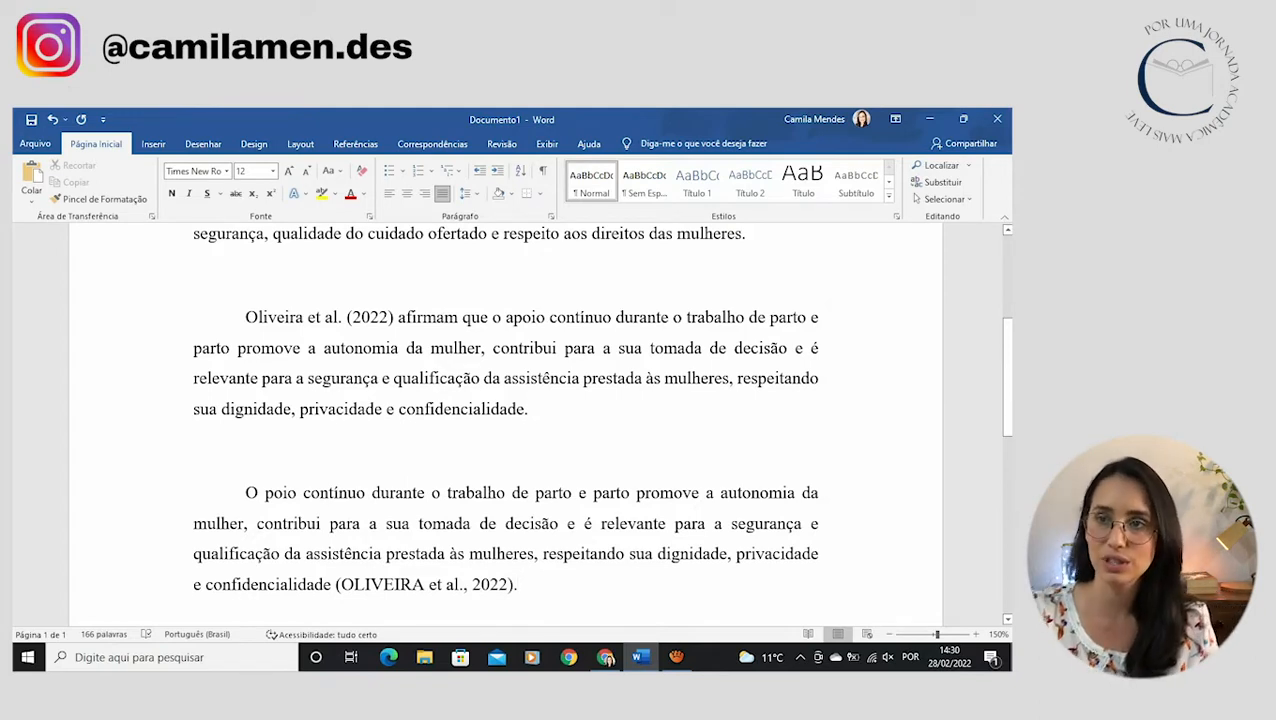
Switch to the SciELO article in the browser and highlight the first three authors' names under the title.
{"action": "left_click_drag", "start_coordinate": [246, 318], "coordinate": [531, 411]}
{"action": "left_click_drag", "start_coordinate": [245, 493], "coordinate": [524, 588]}
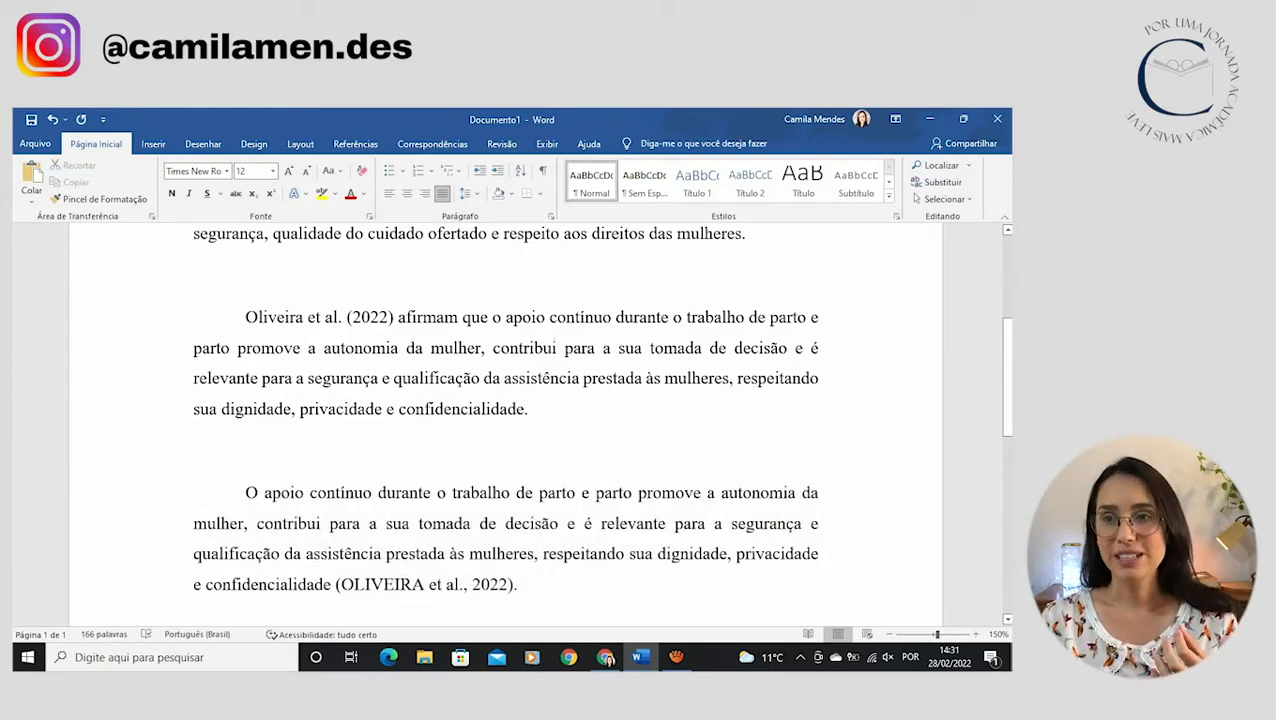
{"action": "left_click_drag", "start_coordinate": [246, 317], "coordinate": [388, 318]}
{"action": "left_click", "coordinate": [606, 657]}
{"action": "scroll", "coordinate": [505, 440], "scroll_direction": "down", "scroll_amount": 3}
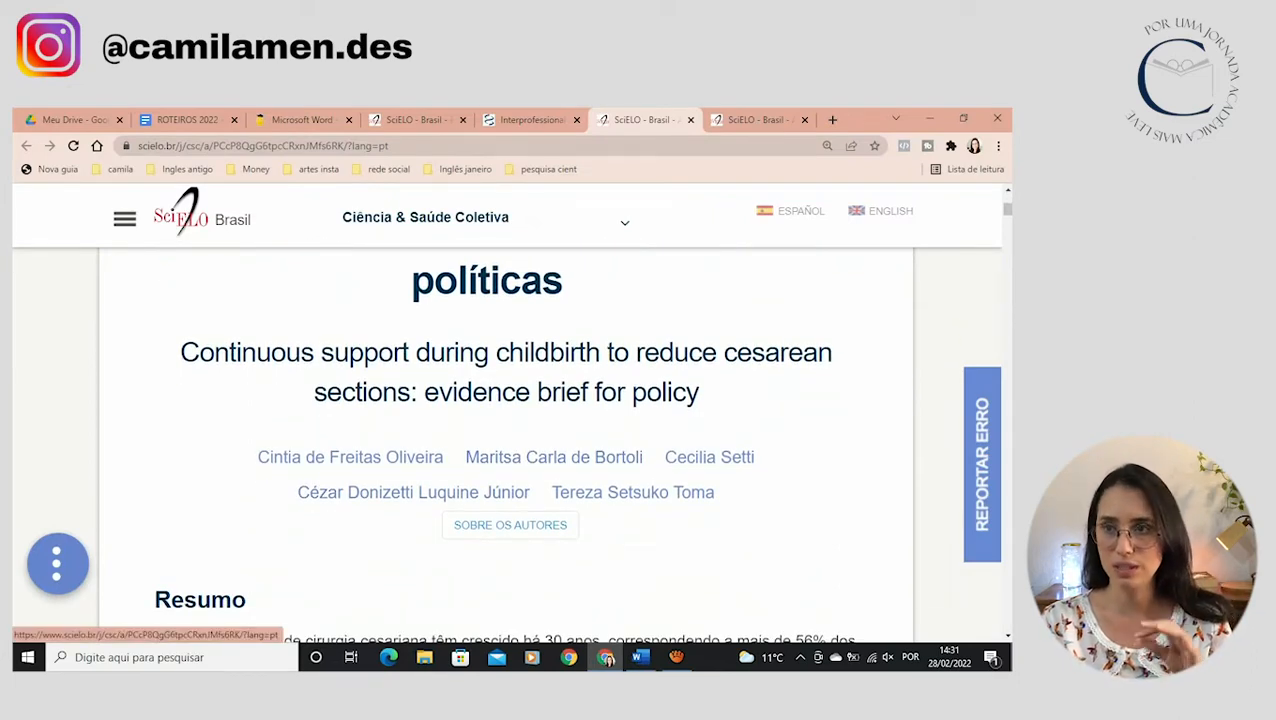
{"action": "left_click_drag", "start_coordinate": [258, 457], "coordinate": [754, 457]}
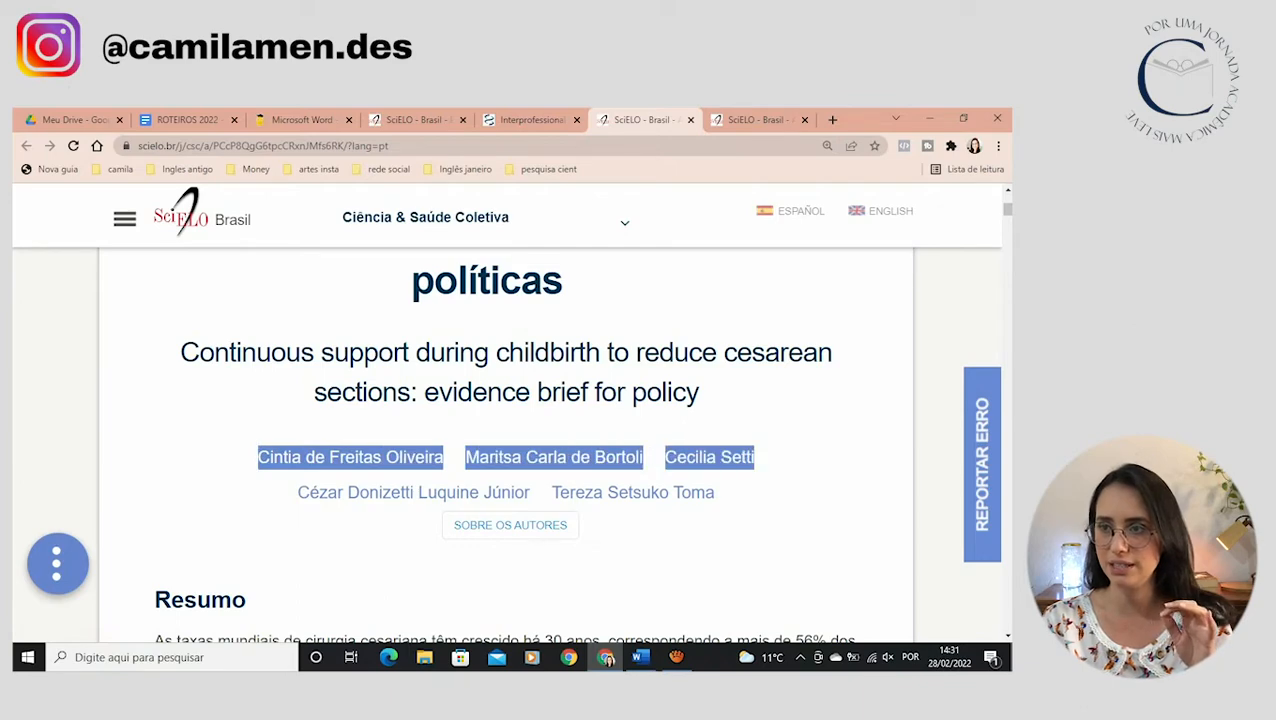
Back in Word, replace "et al." in the citation opening the first paraphrase with the second and third authors' surnames joined by "&".
{"action": "left_click", "coordinate": [640, 657]}
{"action": "scroll", "coordinate": [505, 425], "scroll_direction": "up", "scroll_amount": 1}
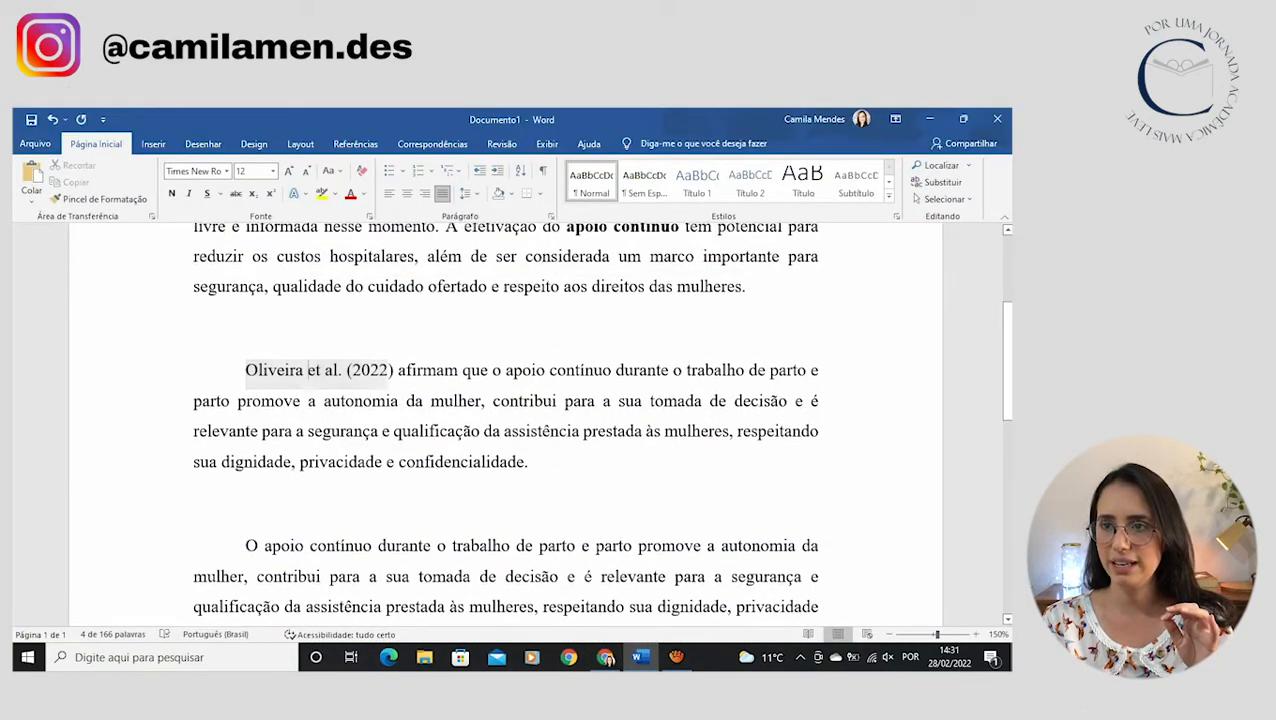
{"action": "left_click_drag", "start_coordinate": [347, 371], "coordinate": [306, 371]}
{"action": "key", "text": "BackSpace"}
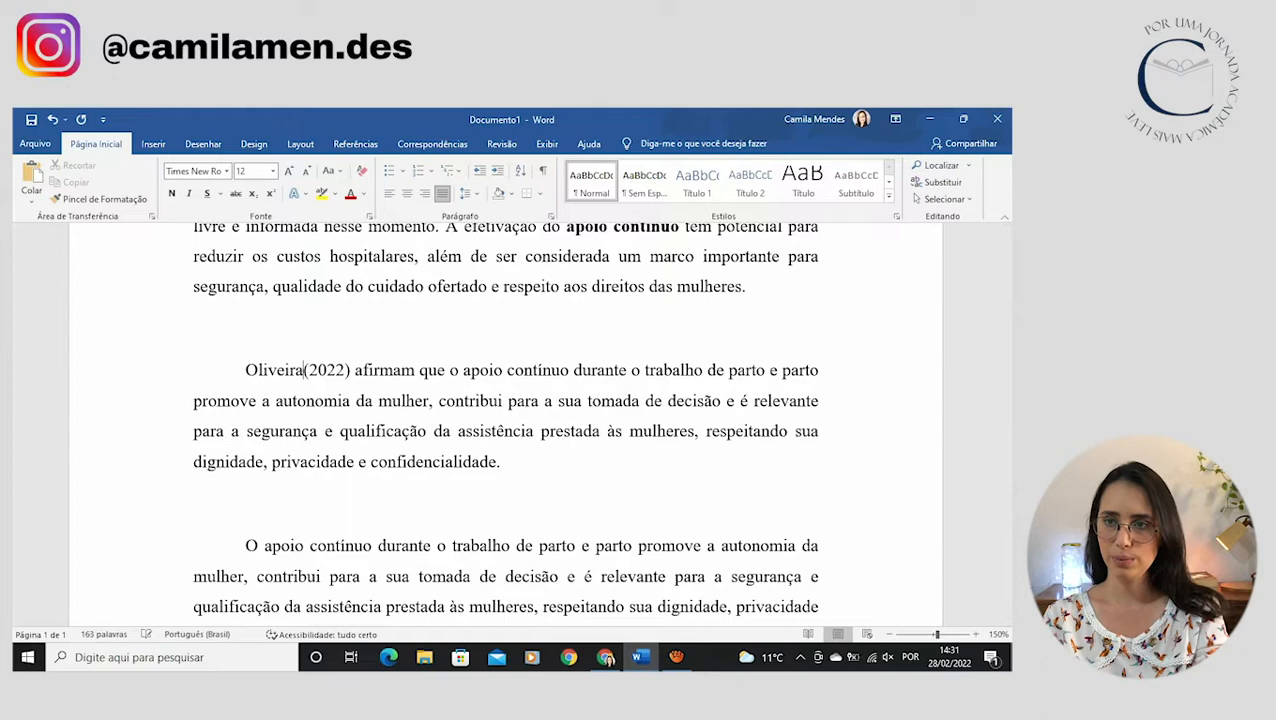
{"action": "type", "text": ","}
{"action": "key", "text": "alt+Tab"}
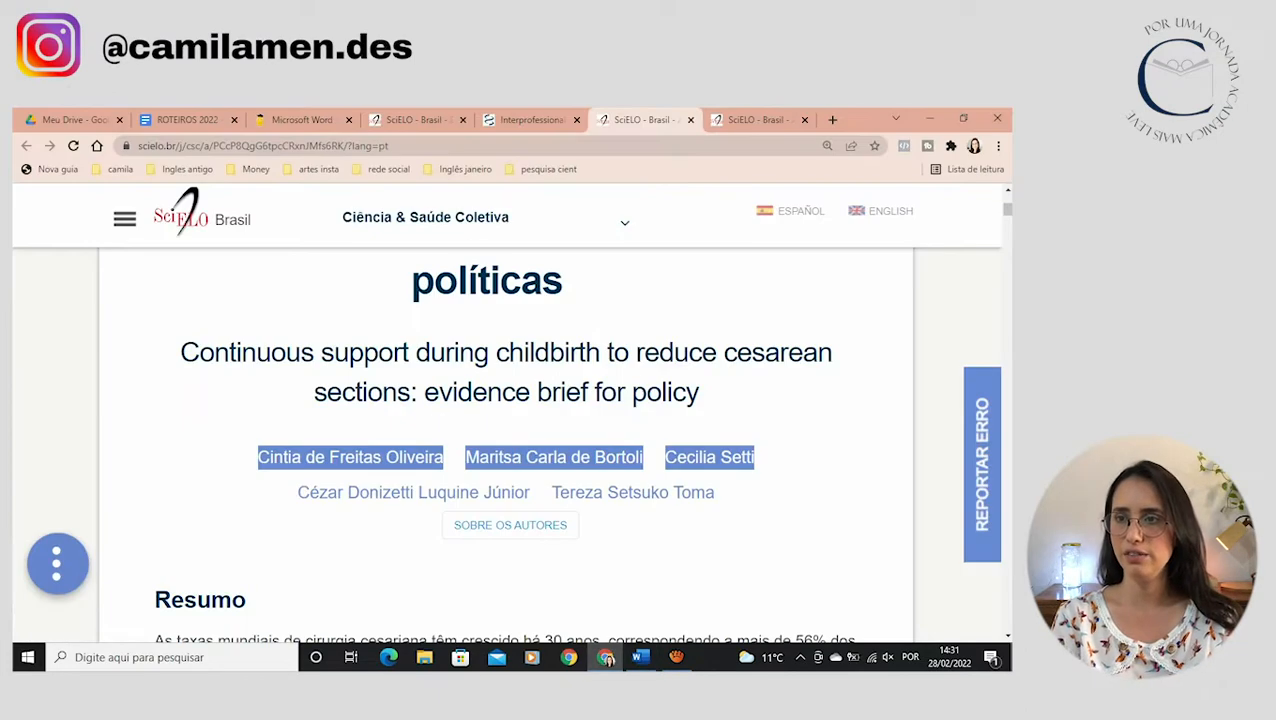
{"action": "key", "text": "alt+Tab"}
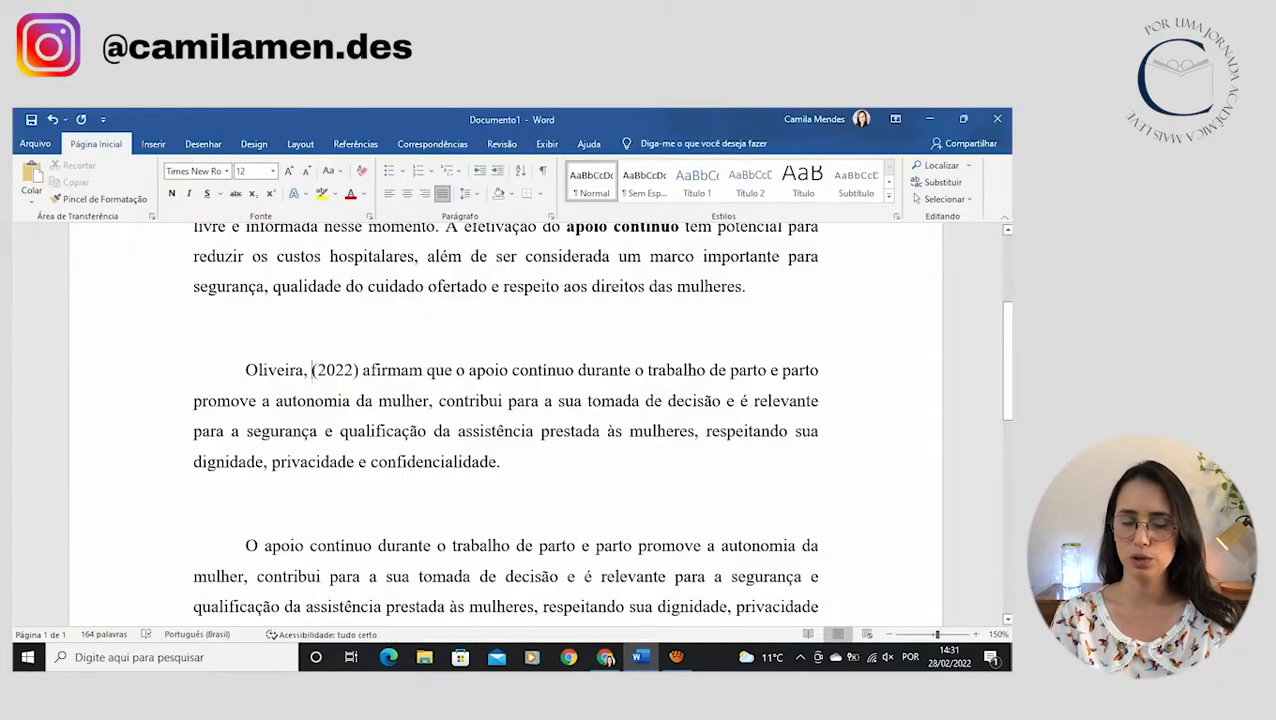
{"action": "type", "text": "Bortoli"}
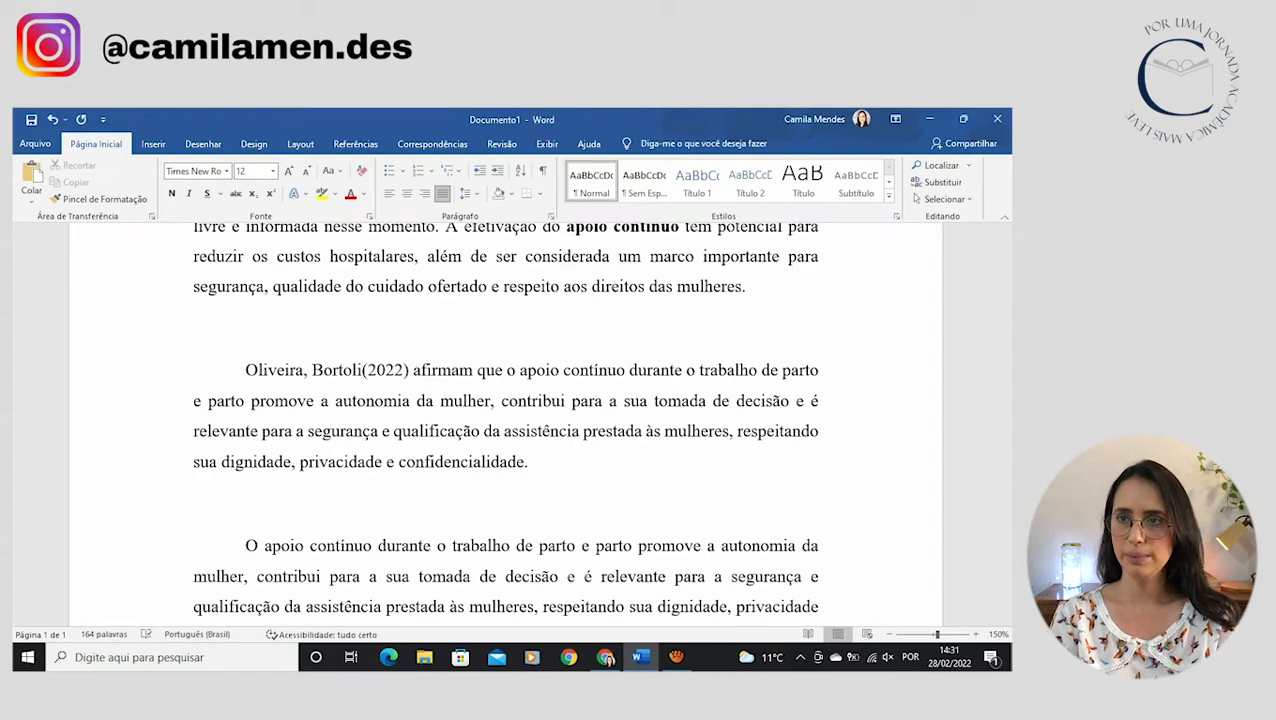
{"action": "type", "text": " &"}
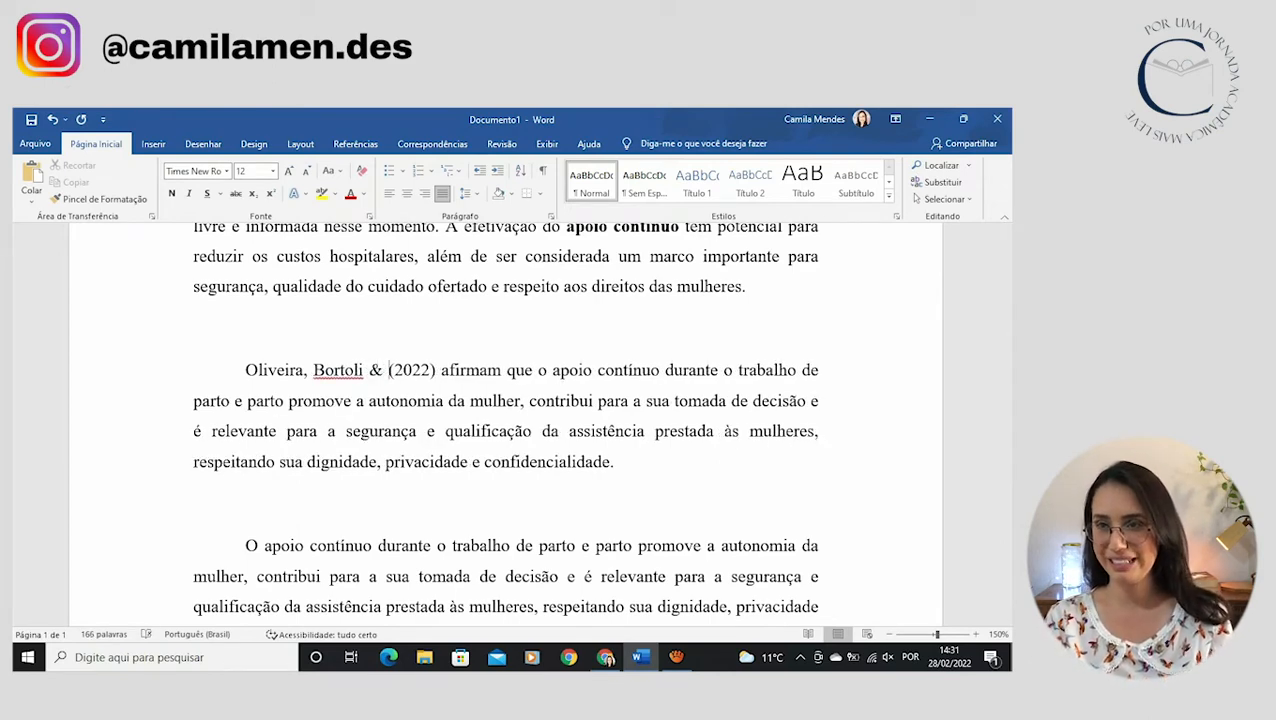
{"action": "key", "text": "alt+Tab"}
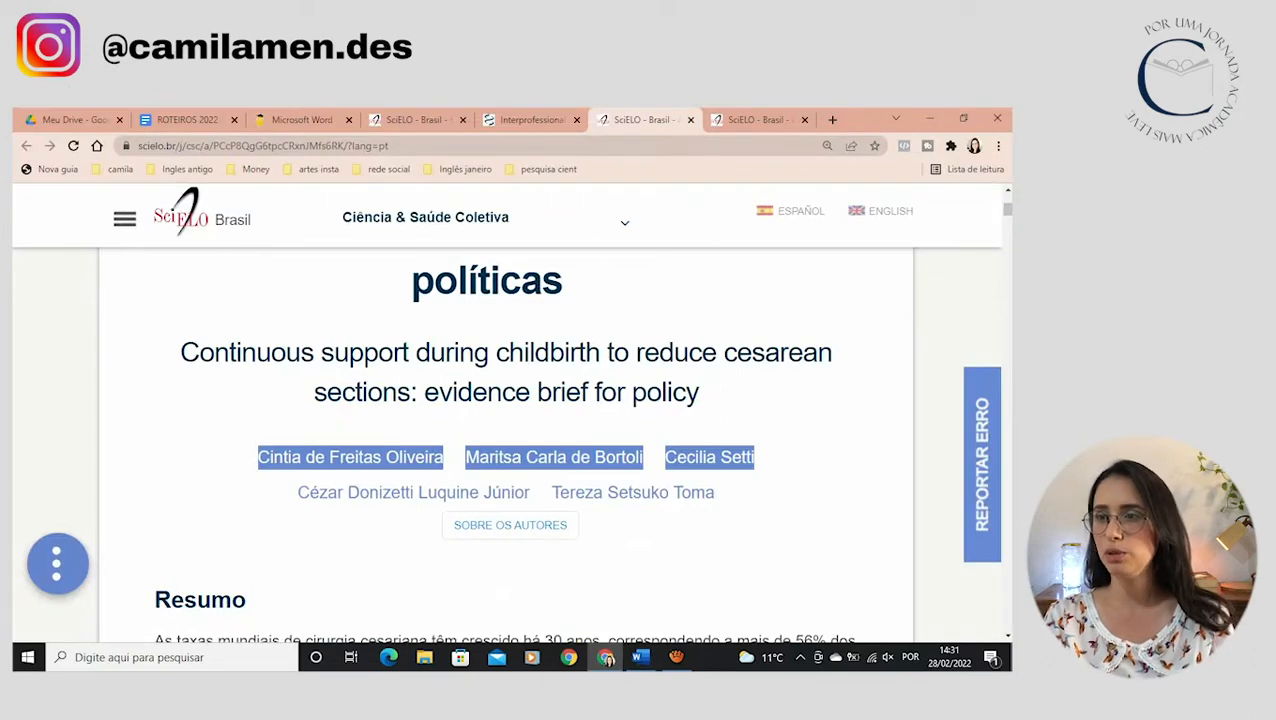
{"action": "key", "text": "alt+Tab"}
{"action": "type", "text": "Setti"}
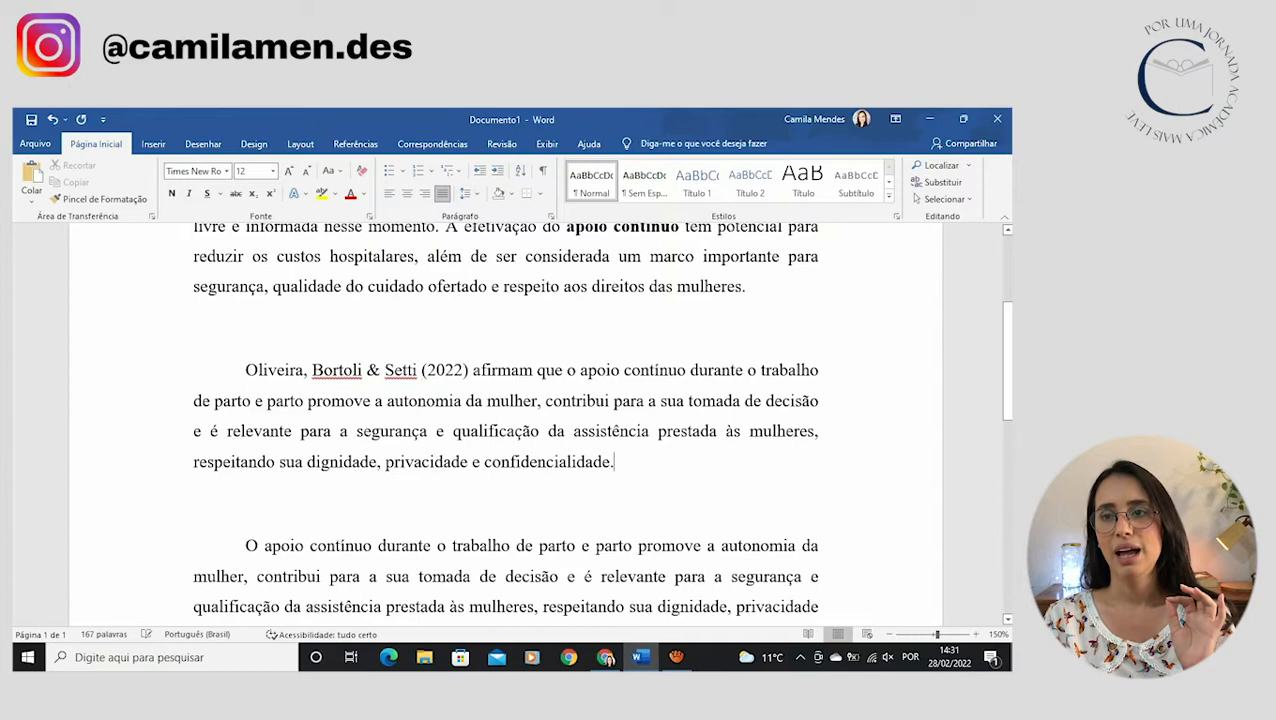
Replace "et al." in the closing parenthetical citation with the second and third authors' surnames in capitals, separated by semicolons.
{"action": "left_click_drag", "start_coordinate": [250, 370], "coordinate": [468, 370]}
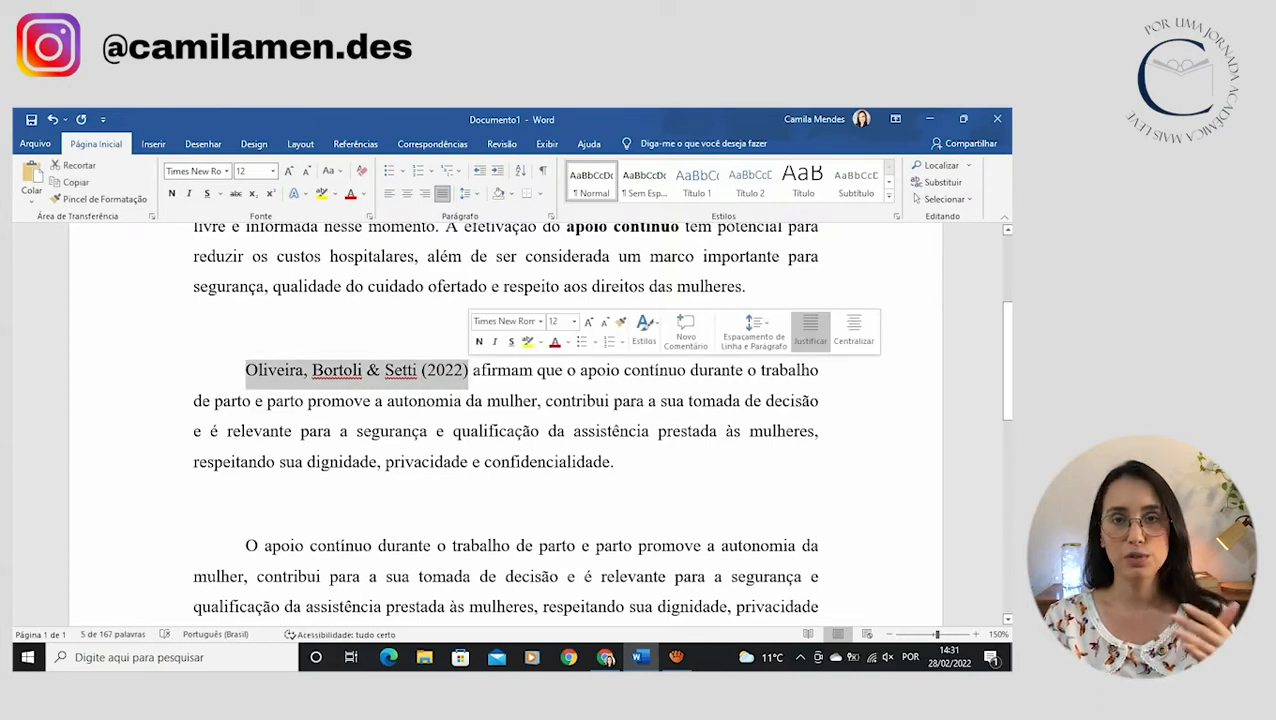
{"action": "scroll", "coordinate": [468, 372], "scroll_direction": "down", "scroll_amount": 2}
{"action": "scroll", "coordinate": [462, 480], "scroll_direction": "up", "scroll_amount": 1}
{"action": "left_click", "coordinate": [456, 584]}
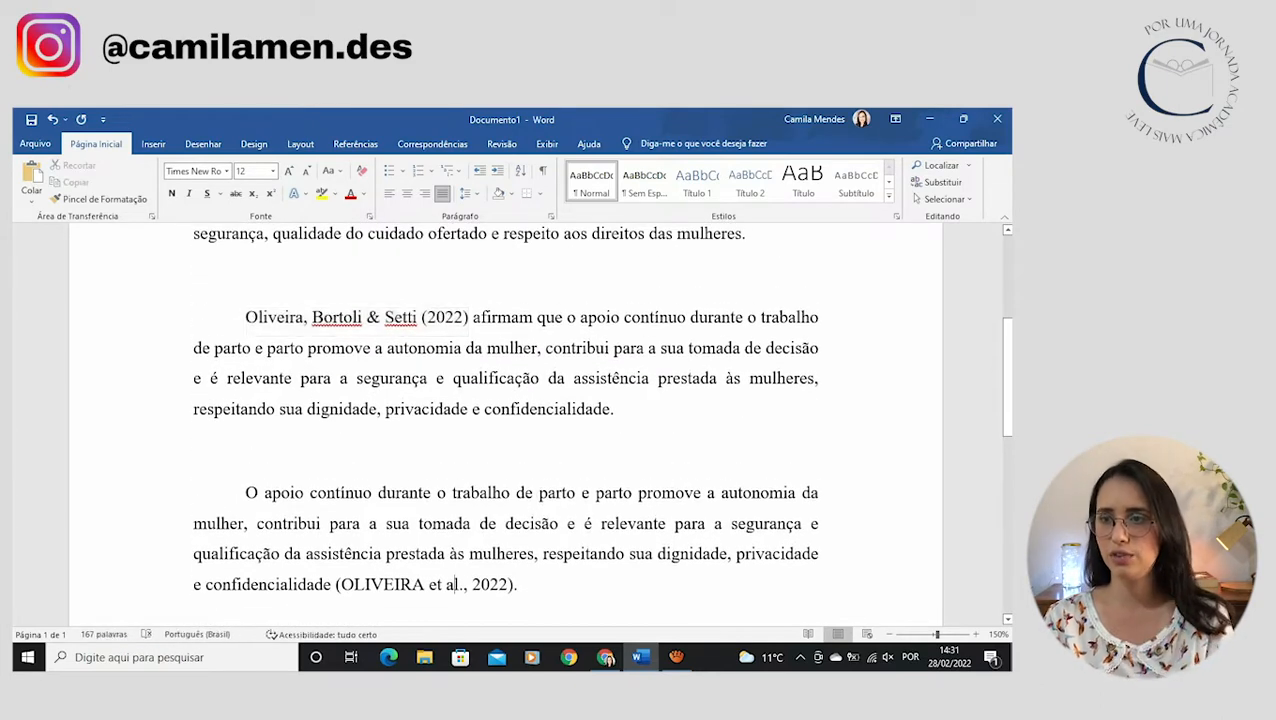
{"action": "key", "text": "Delete"}
{"action": "key", "text": "Delete"}
{"action": "key", "text": "BackSpace"}
{"action": "key", "text": "BackSpace"}
{"action": "key", "text": "BackSpace"}
{"action": "key", "text": "BackSpace"}
{"action": "key", "text": "BackSpace"}
{"action": "key", "text": "Delete"}
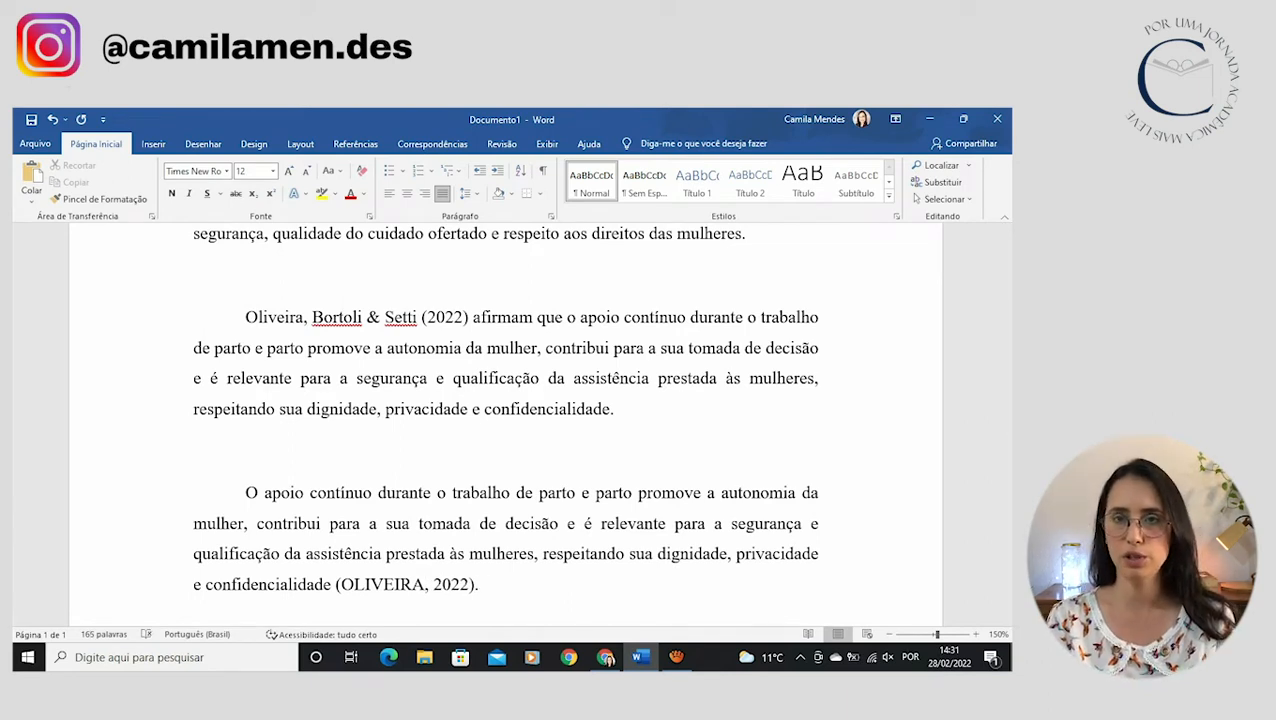
{"action": "type", "text": ";"}
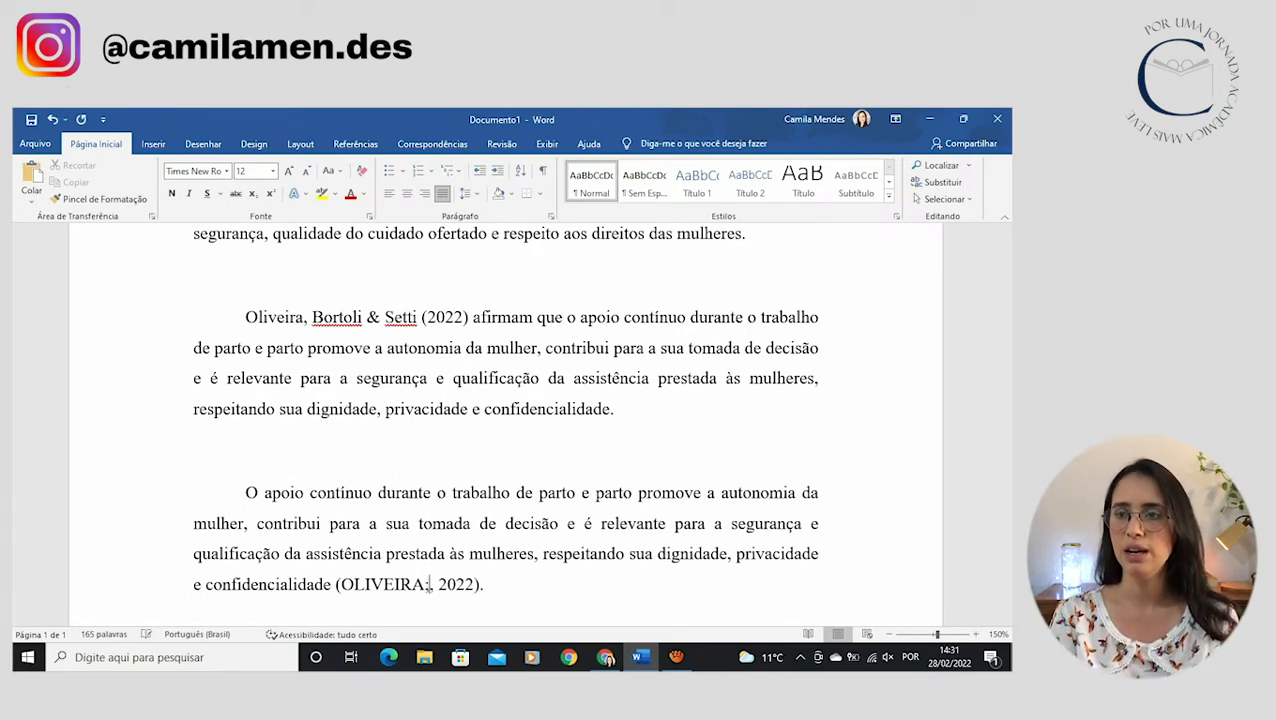
{"action": "type", "text": " BORTOLI"}
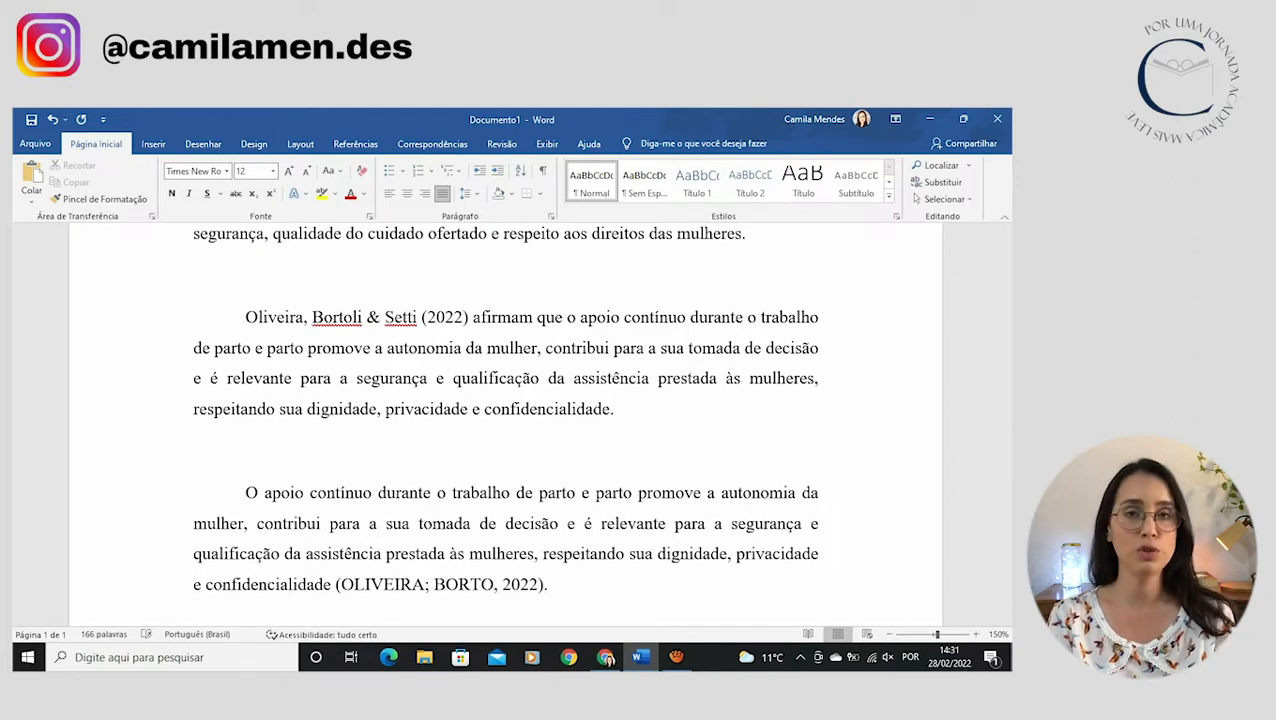
{"action": "type", "text": "; SETTI"}
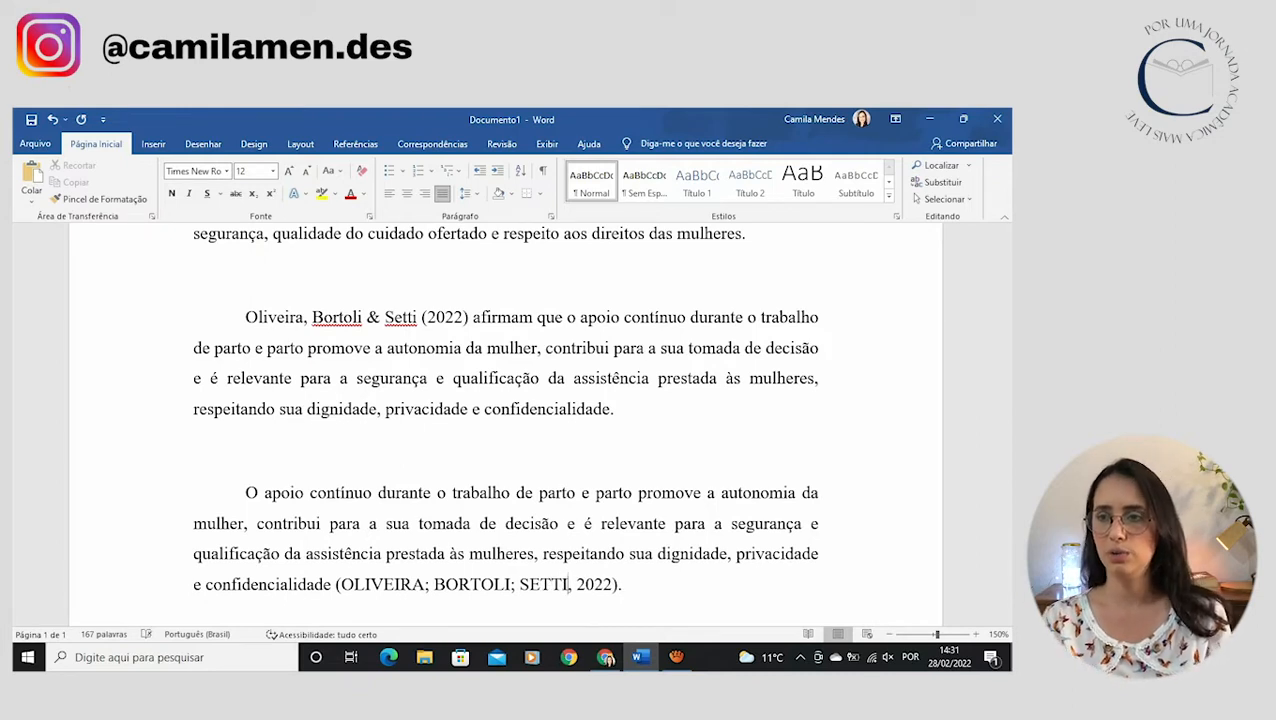
Restore "et al." in both citations, keeping "apoio" as the second word of the new paragraph.
{"action": "left_click", "coordinate": [623, 584]}
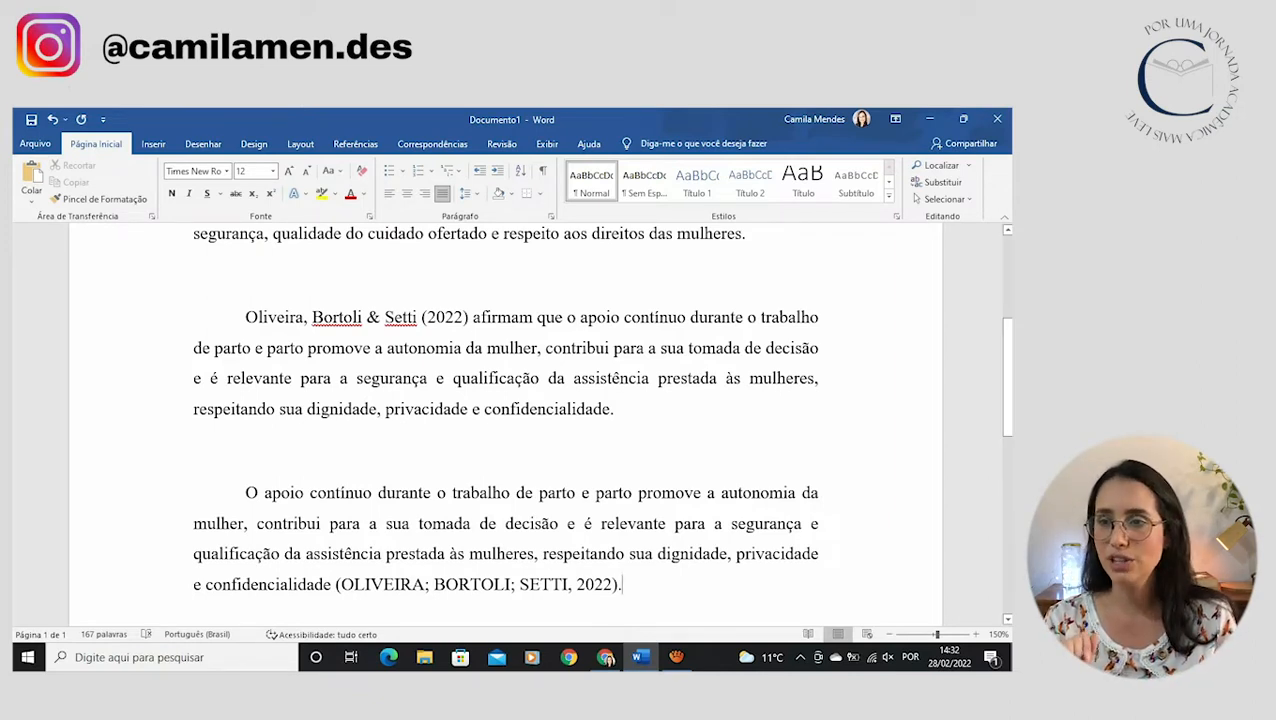
{"action": "key", "text": "BackSpace"}
{"action": "type", "text": "et a"}
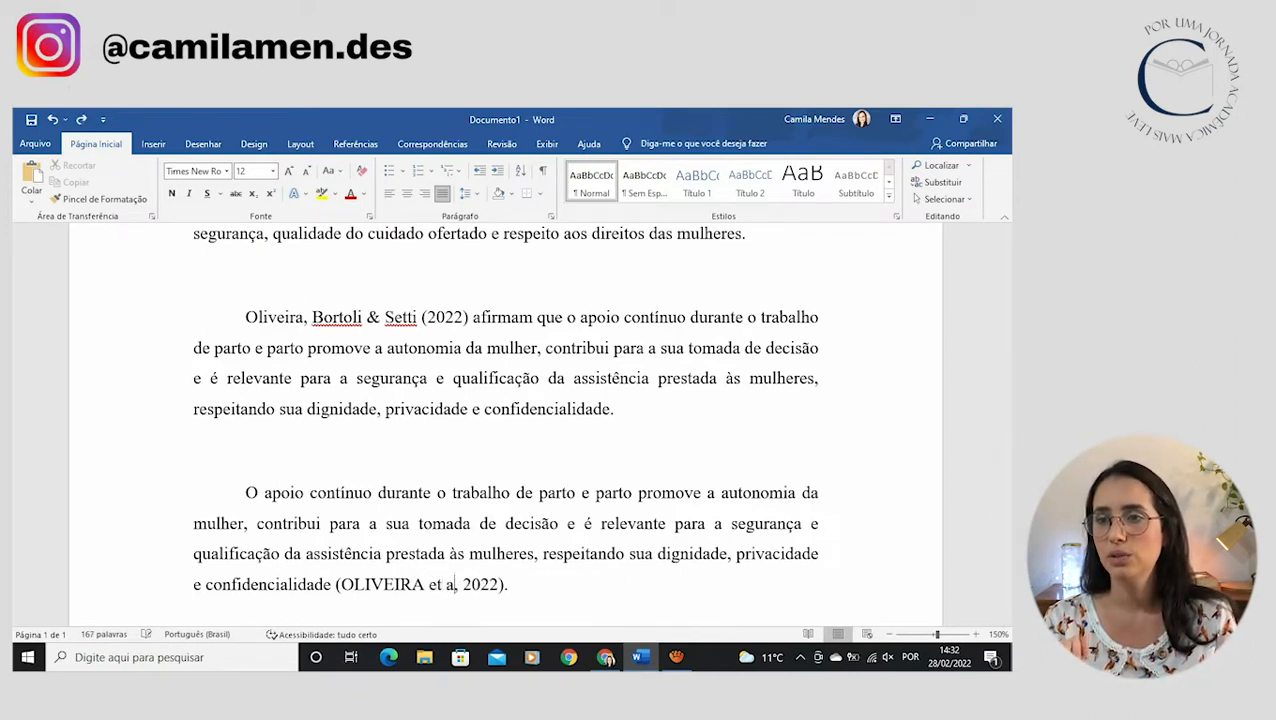
{"action": "type", "text": "l."}
{"action": "left_click_drag", "start_coordinate": [421, 317], "coordinate": [303, 317]}
{"action": "key", "text": "BackSpace"}
{"action": "type", "text": "et al."}
{"action": "left_click", "coordinate": [273, 493]}
{"action": "key", "text": "BackSpace"}
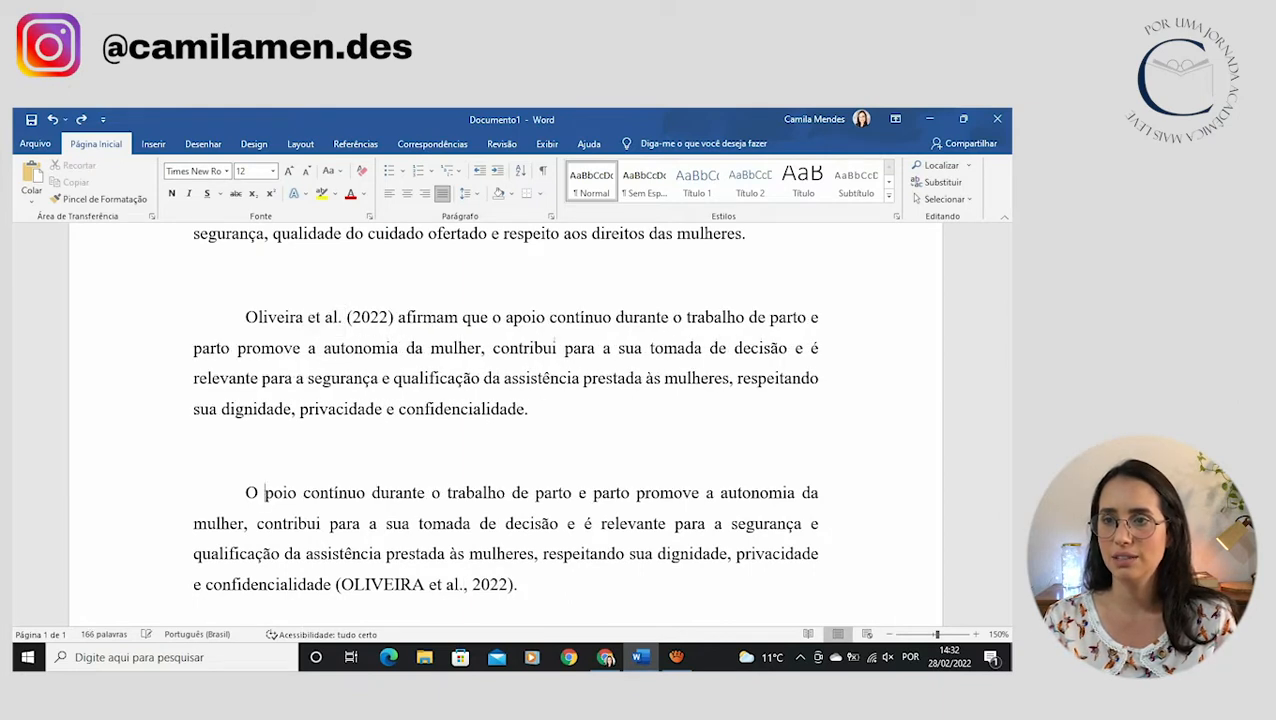
{"action": "type", "text": "a"}
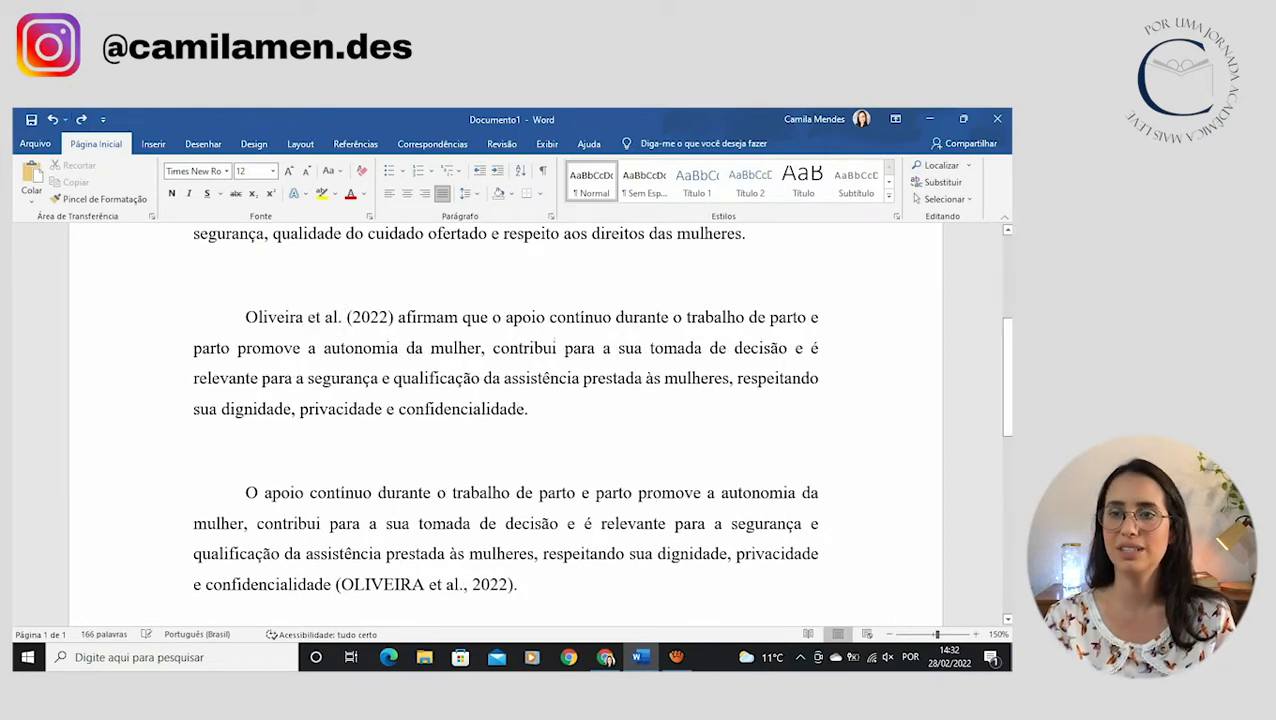